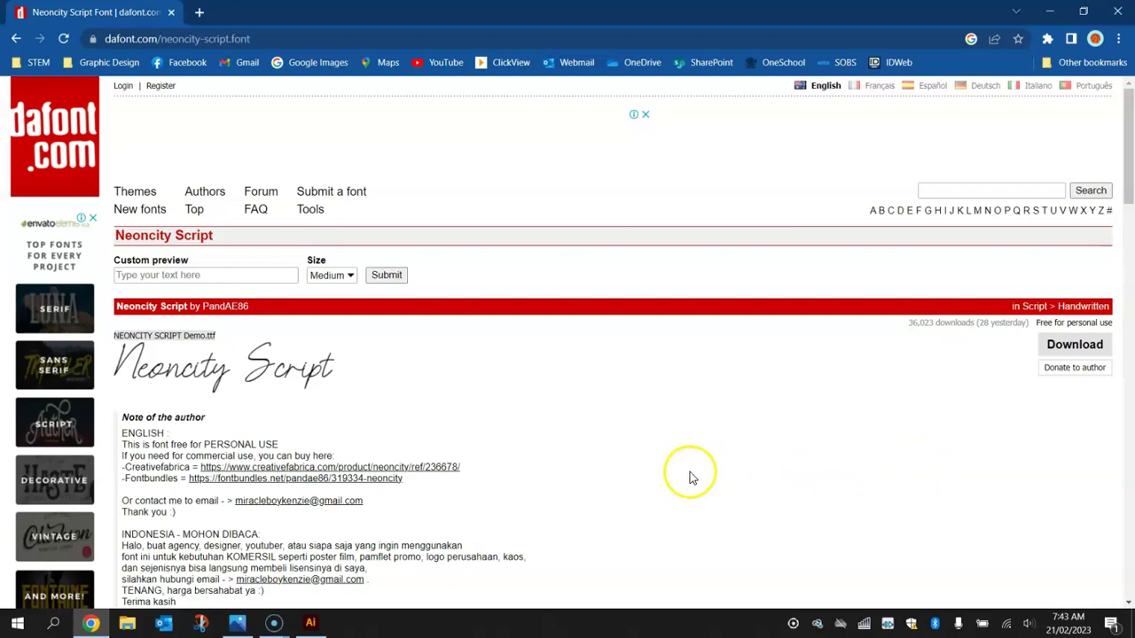
Switch from the Neoncity Script font page in Chrome to Adobe Illustrator.
{"action": "left_click", "coordinate": [309, 623]}
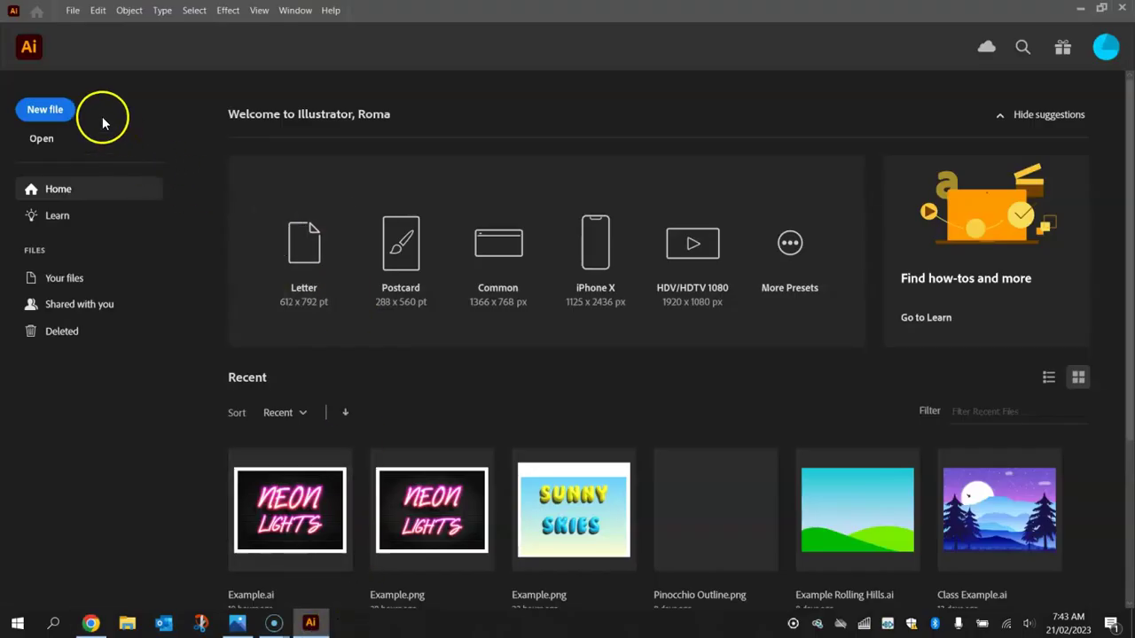
Create a new 1024 × 768 px document from the Web Minimum preset.
{"action": "left_click", "coordinate": [49, 109]}
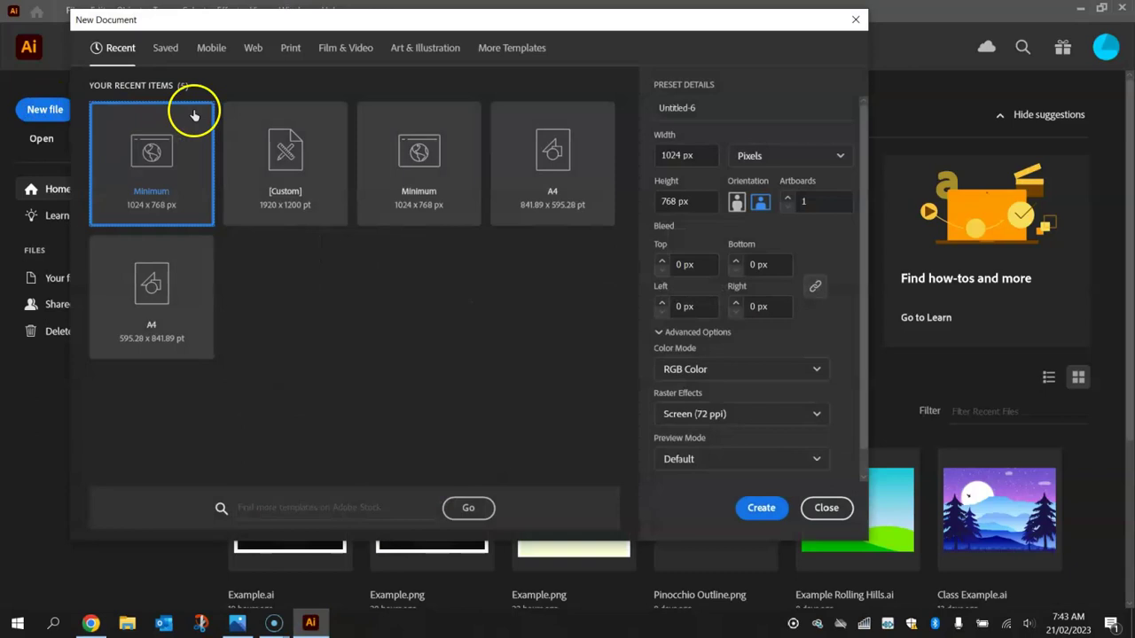
{"action": "left_click", "coordinate": [253, 50]}
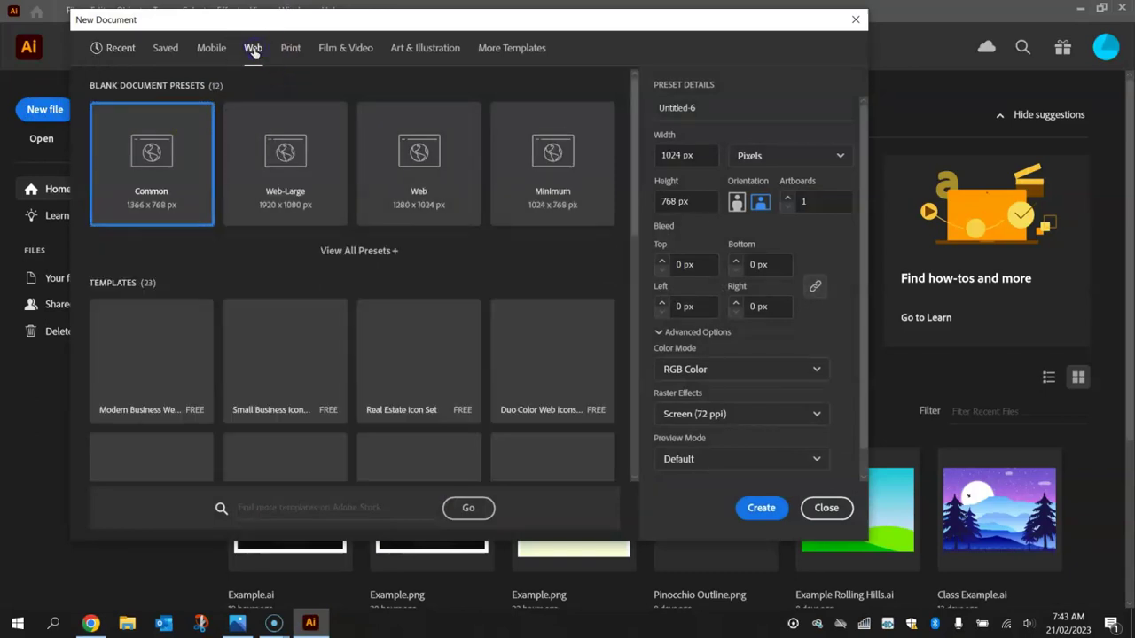
{"action": "left_click", "coordinate": [527, 156]}
{"action": "left_click", "coordinate": [759, 508]}
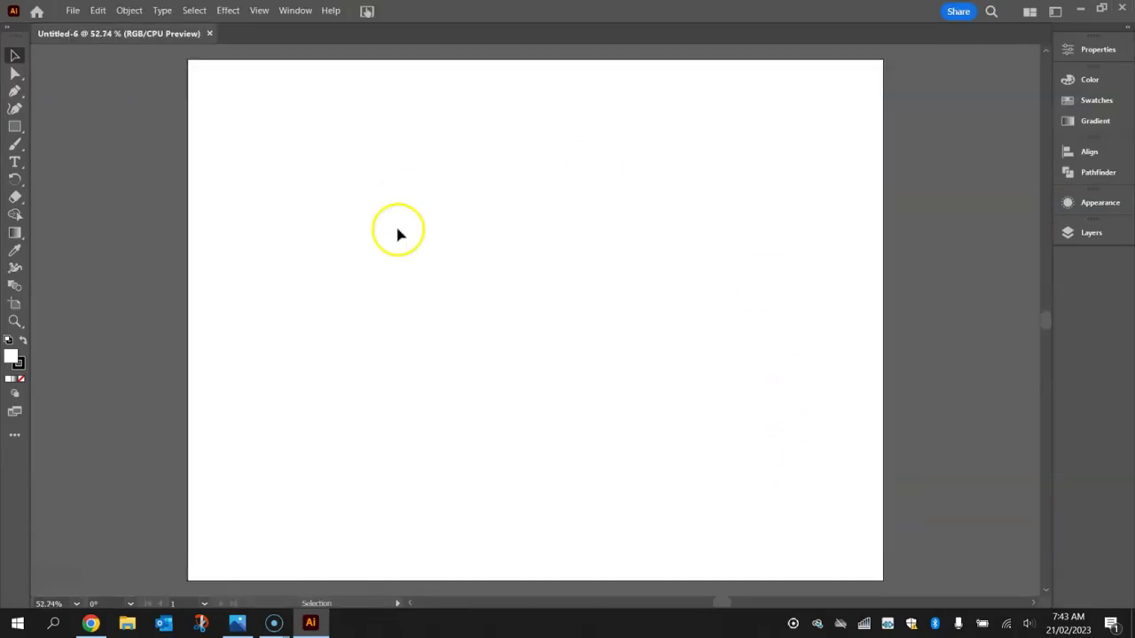
Draw a rectangle covering the entire 1024 × 768 px artboard.
{"action": "left_click", "coordinate": [14, 127]}
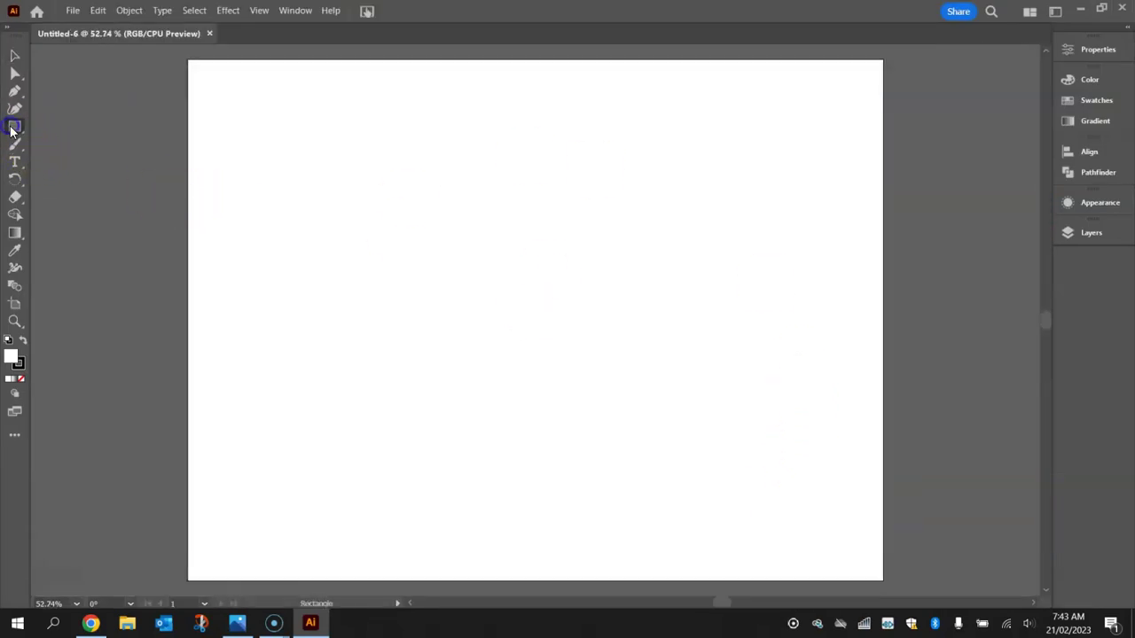
{"action": "left_click", "coordinate": [14, 127]}
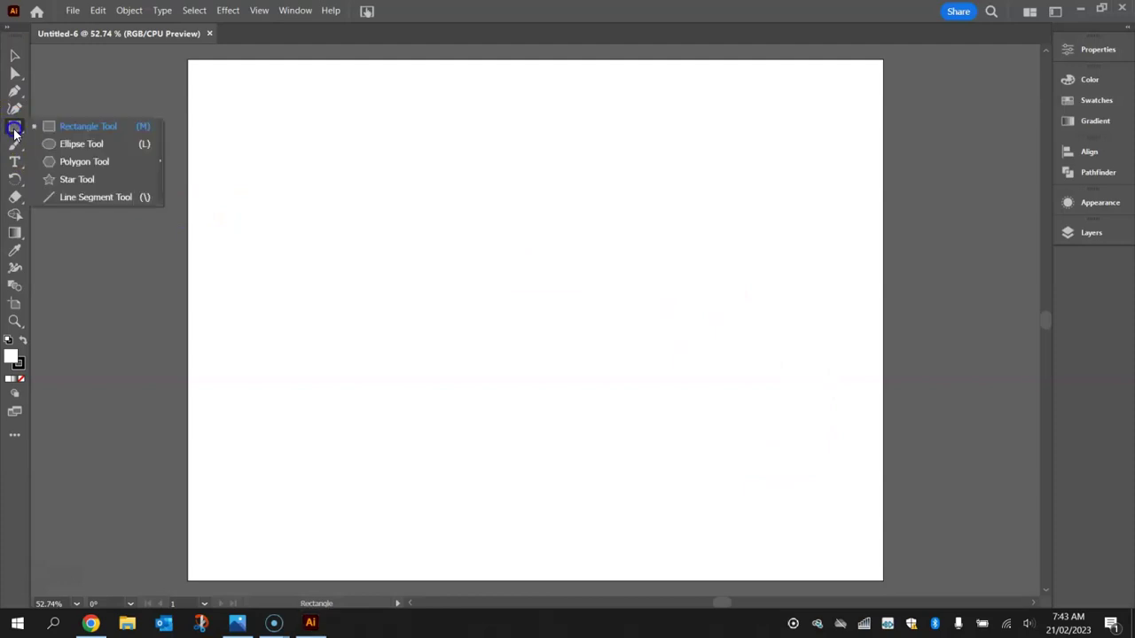
{"action": "left_click", "coordinate": [82, 127]}
{"action": "left_click_drag", "start_coordinate": [189, 60], "coordinate": [883, 580]}
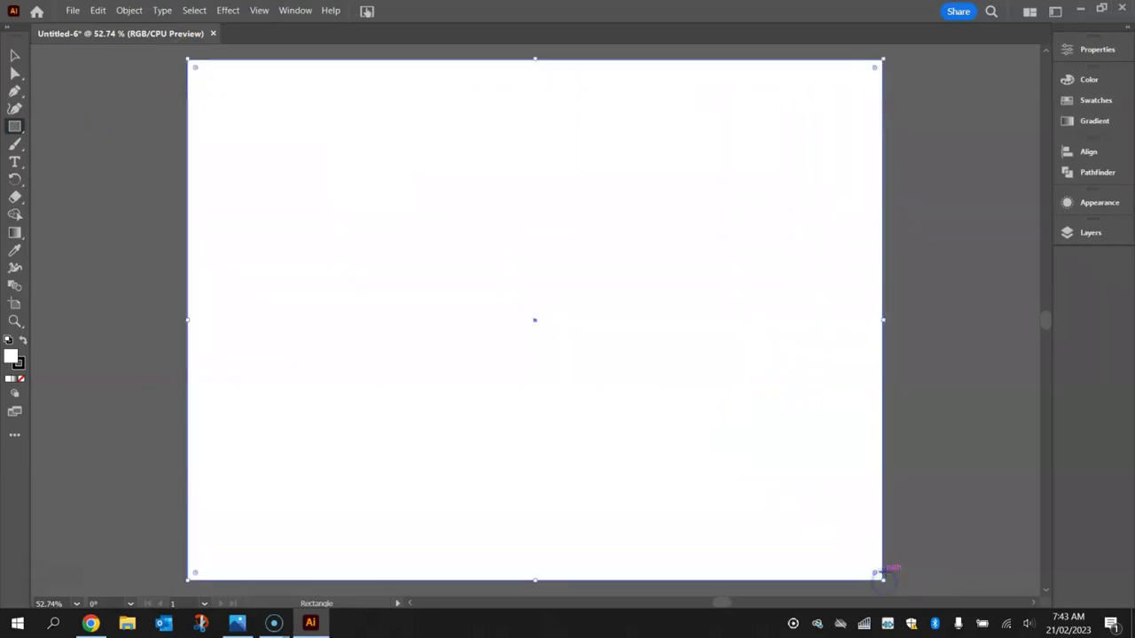
Set the rectangle's stroke to None, leaving only its white fill.
{"action": "left_click", "coordinate": [1091, 50]}
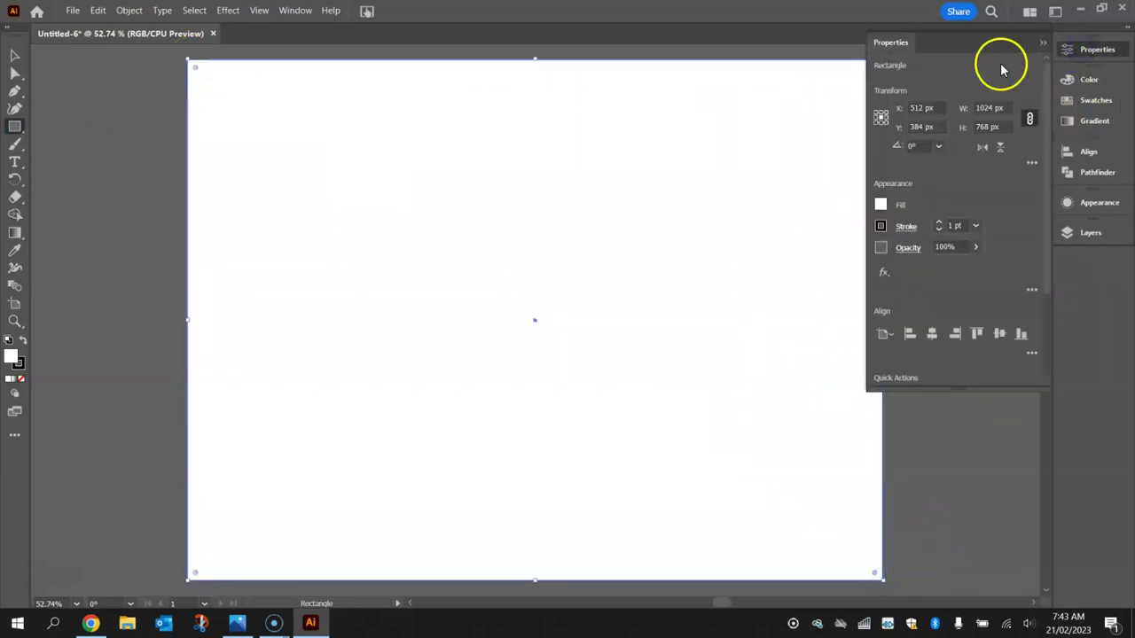
{"action": "left_click", "coordinate": [880, 225]}
{"action": "left_click", "coordinate": [725, 282]}
{"action": "left_click", "coordinate": [971, 193]}
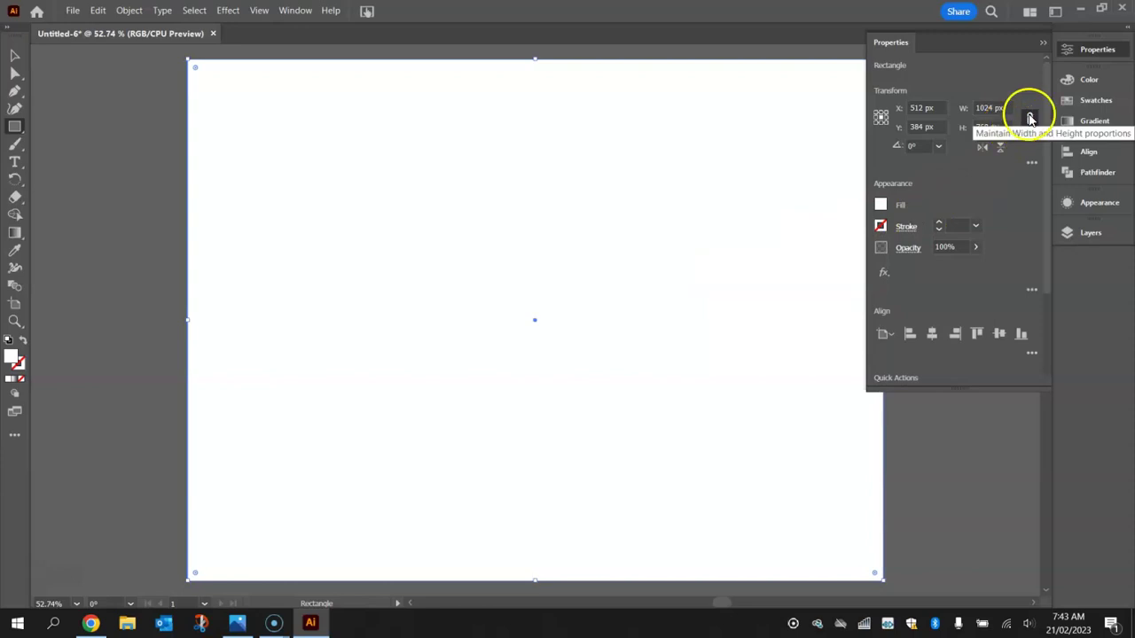
Switch the Color panel to Grayscale and darken the rectangle's fill to 85% black.
{"action": "left_click", "coordinate": [1089, 80]}
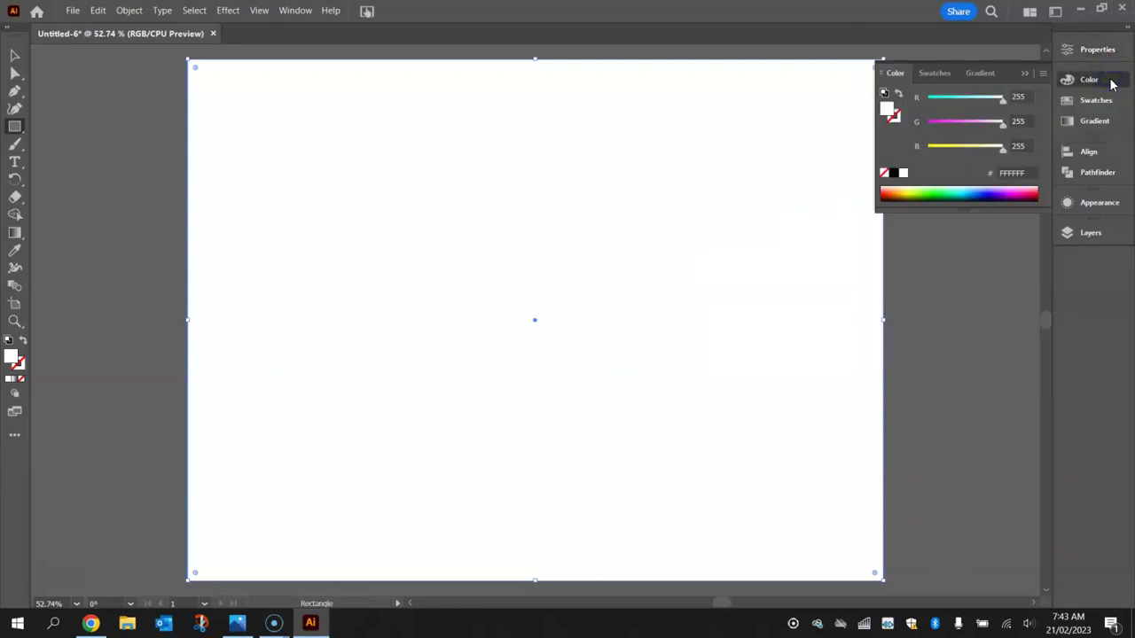
{"action": "left_click", "coordinate": [301, 11]}
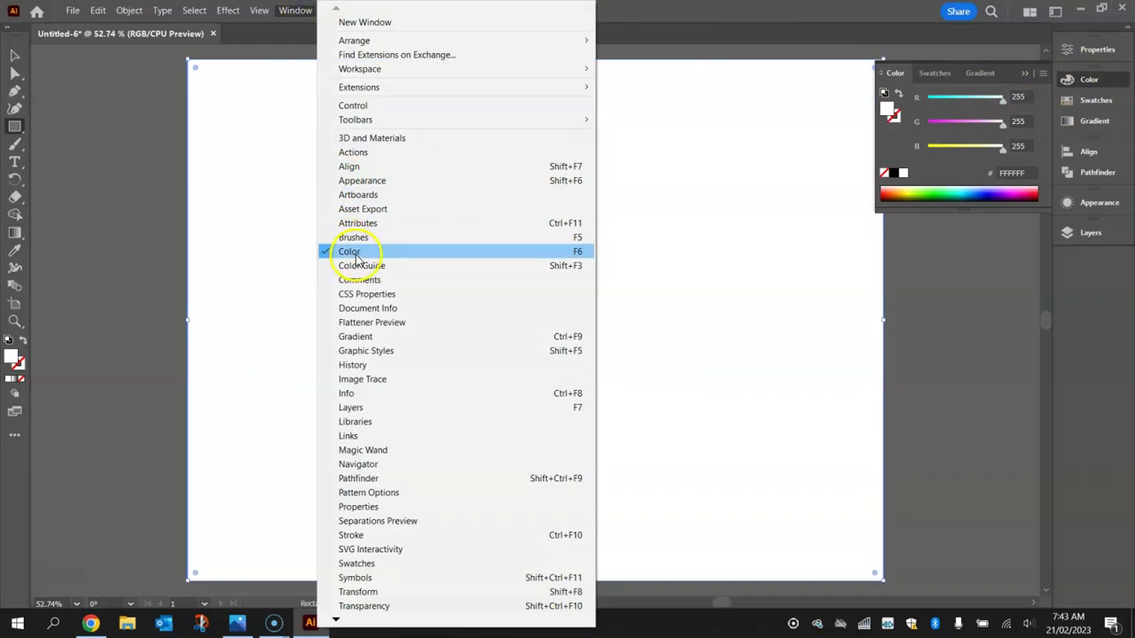
{"action": "left_click", "coordinate": [1090, 79]}
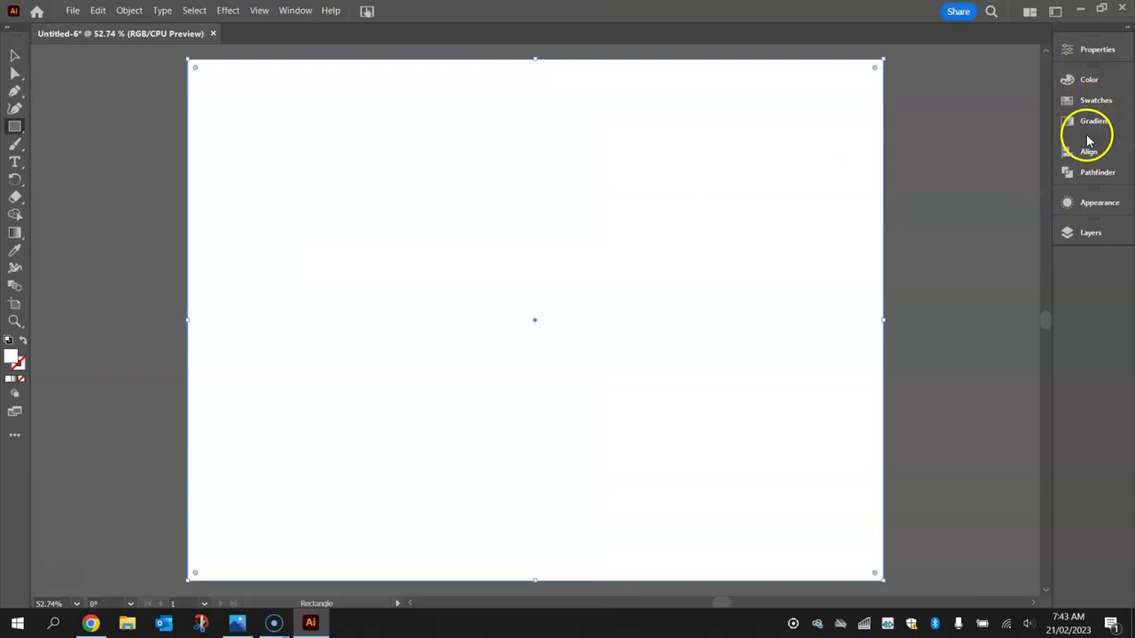
{"action": "left_click", "coordinate": [298, 10]}
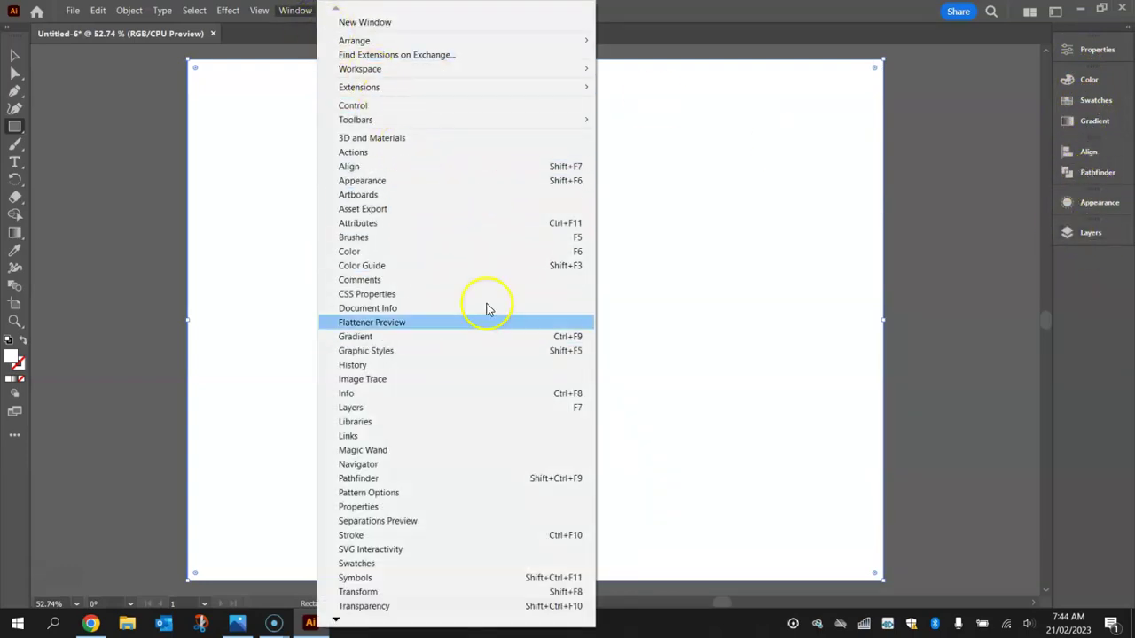
{"action": "left_click", "coordinate": [1077, 79]}
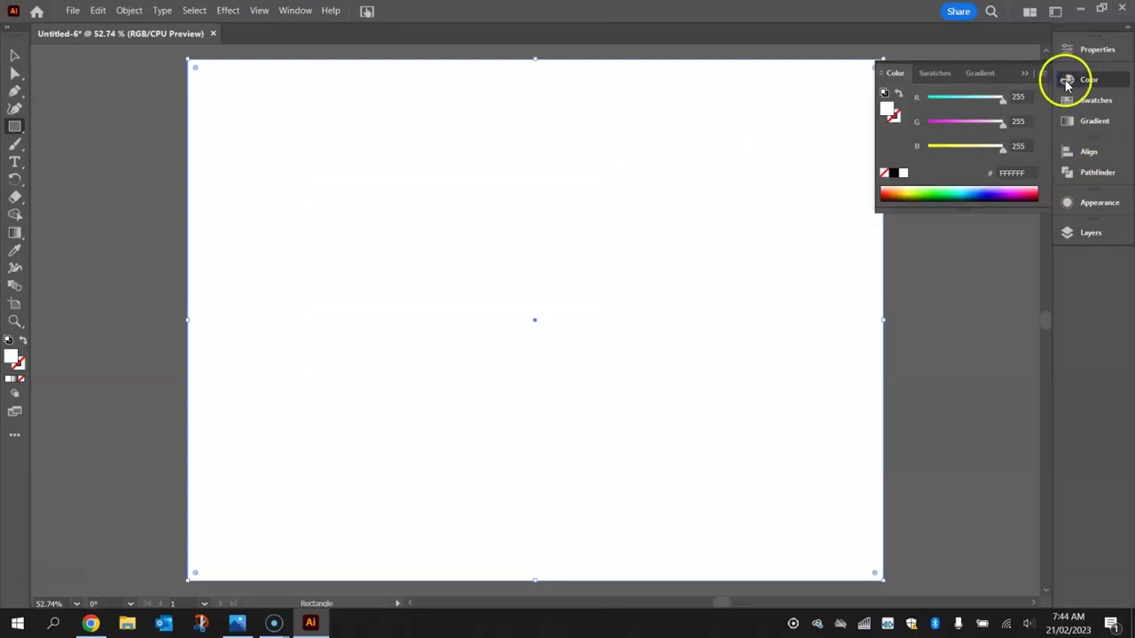
{"action": "left_click", "coordinate": [1044, 75]}
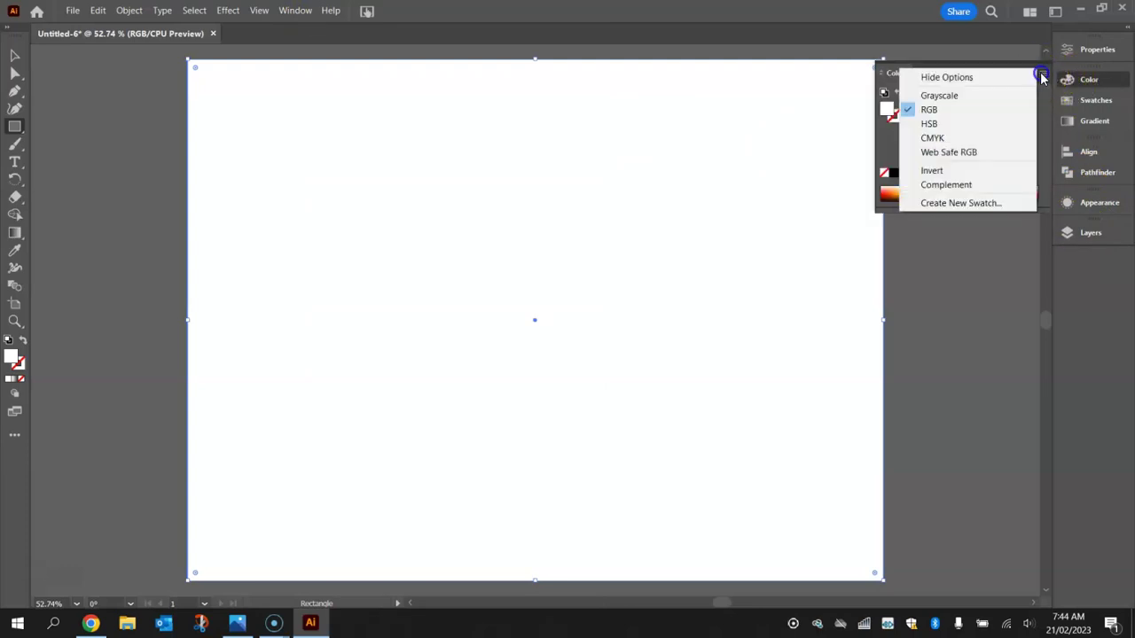
{"action": "left_click", "coordinate": [938, 97]}
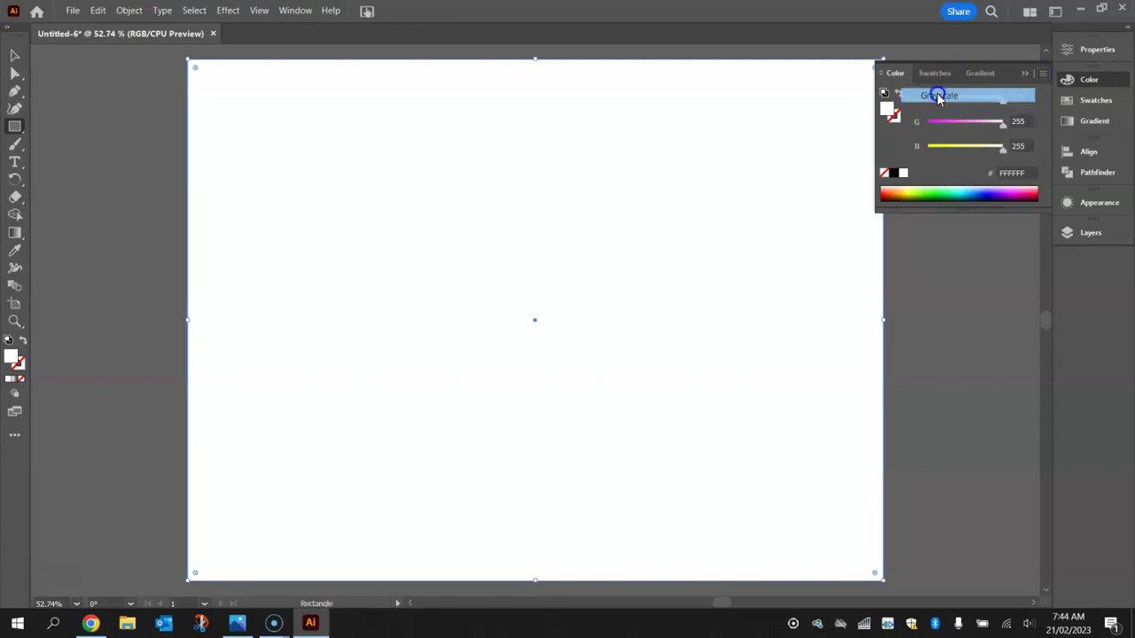
{"action": "left_click_drag", "start_coordinate": [929, 107], "coordinate": [991, 103]}
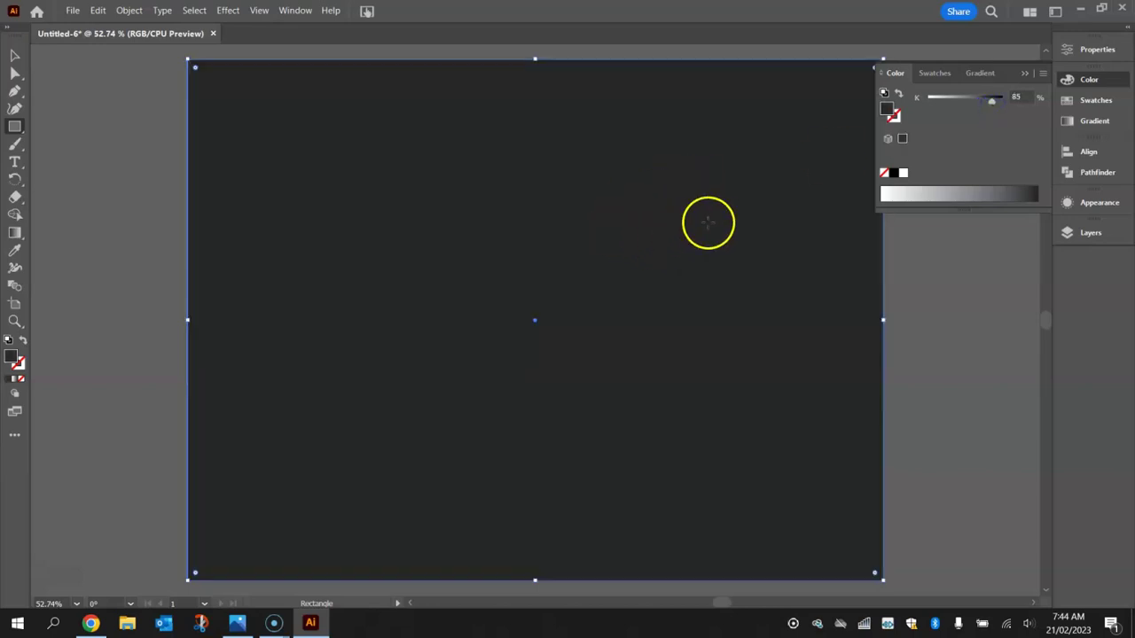
{"action": "left_click", "coordinate": [1088, 80]}
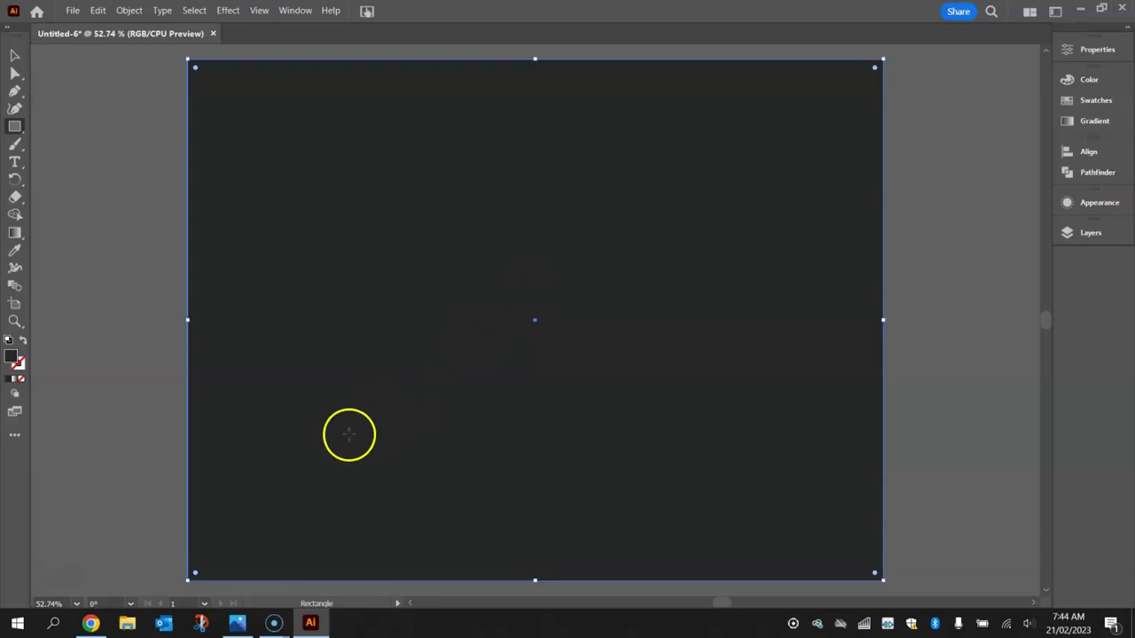
Apply Texturizer with Brick texture, 200% scaling, relief 5 and Top Left light.
{"action": "left_click", "coordinate": [232, 10]}
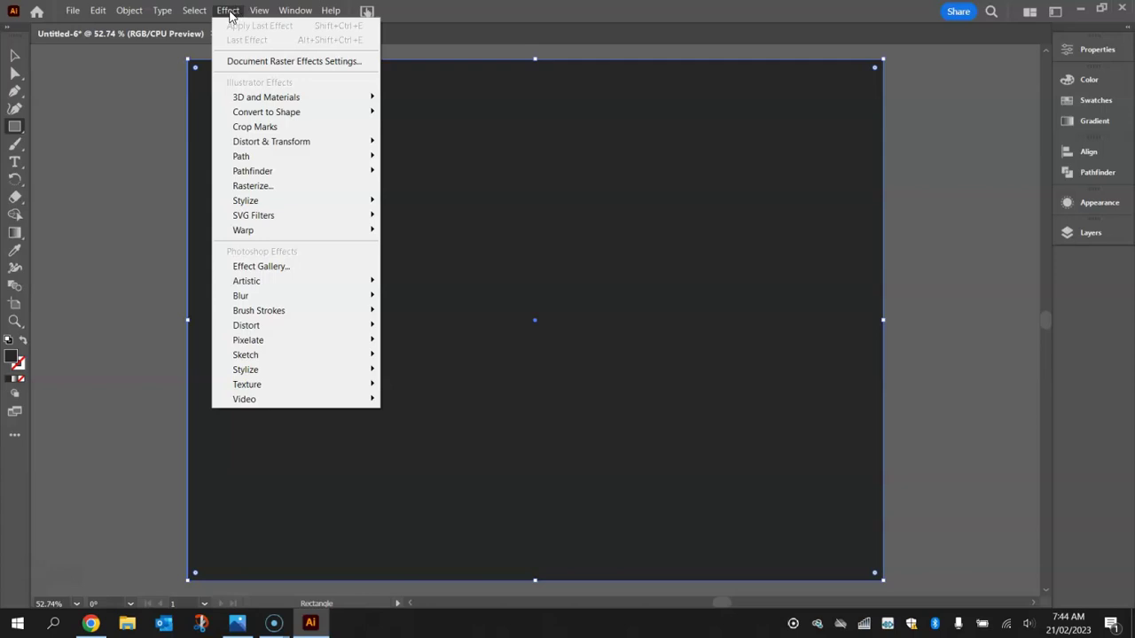
{"action": "mouse_move", "coordinate": [307, 393]}
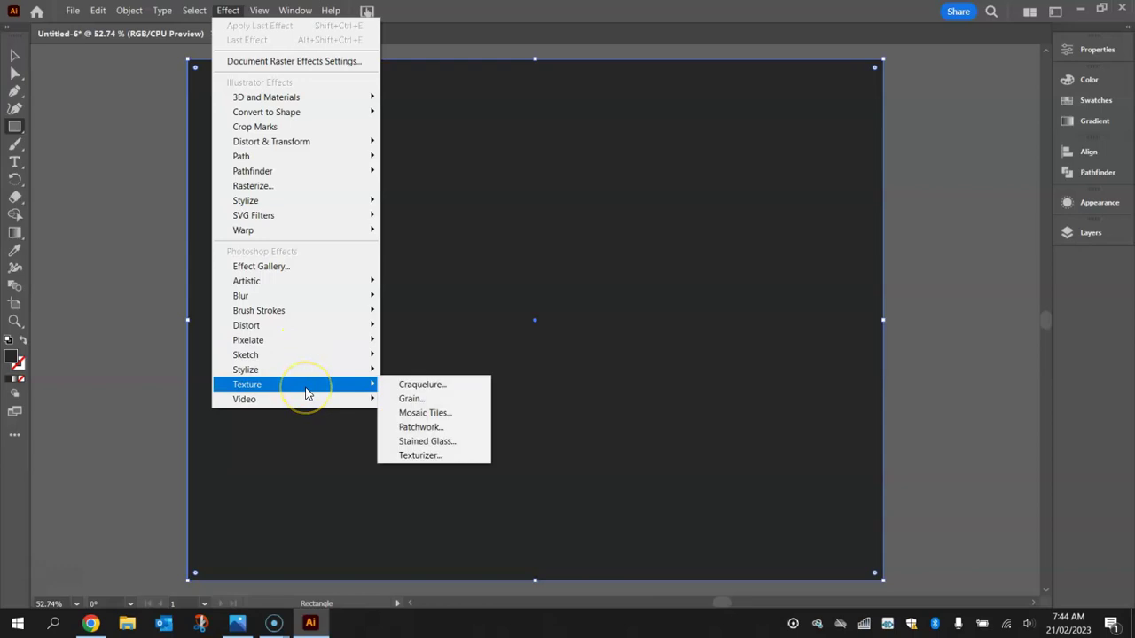
{"action": "left_click", "coordinate": [441, 456]}
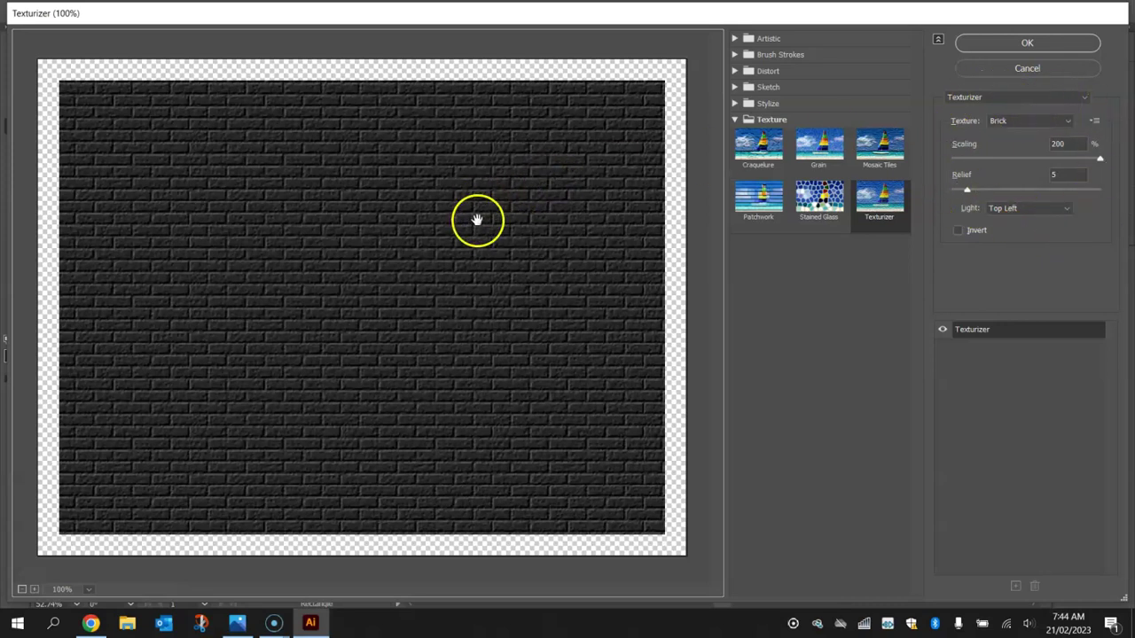
{"action": "left_click", "coordinate": [995, 120]}
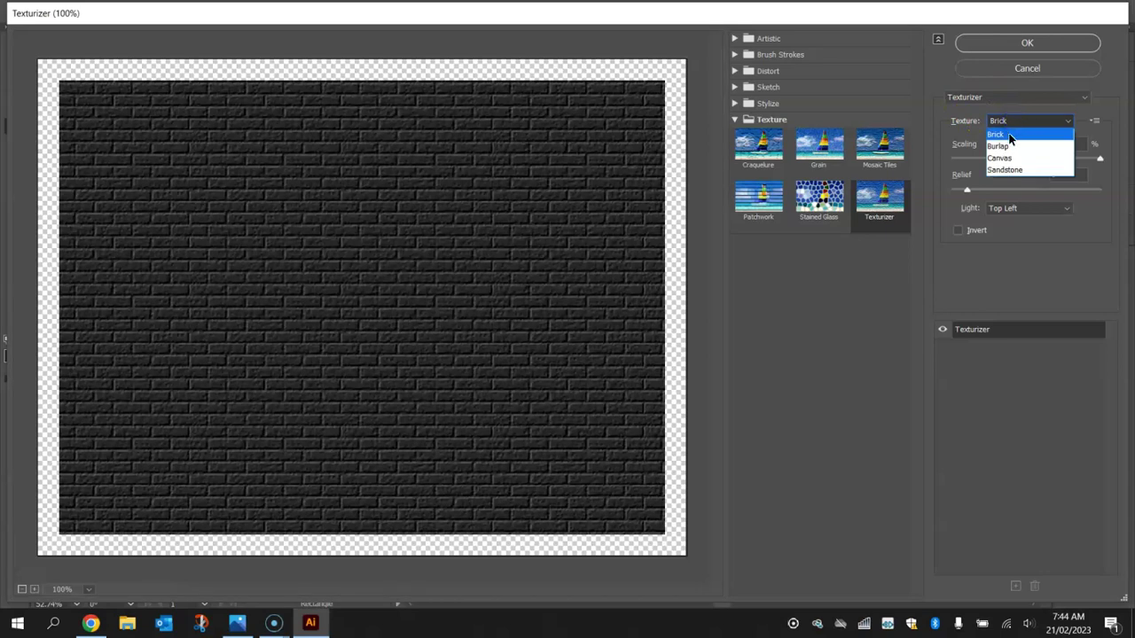
{"action": "left_click", "coordinate": [1009, 135]}
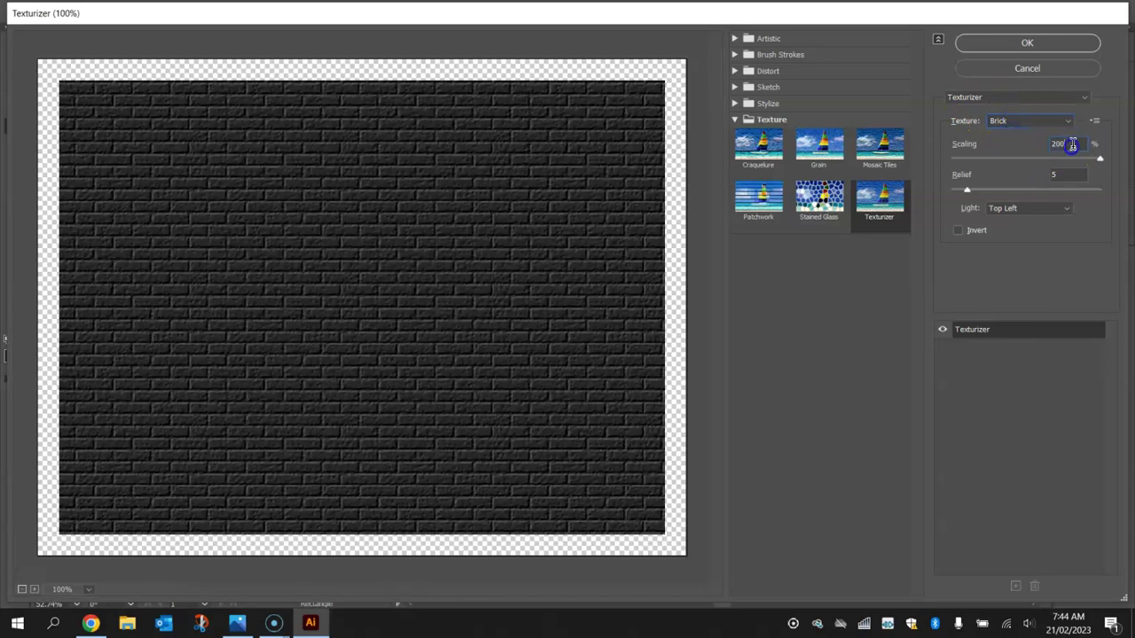
{"action": "mouse_move", "coordinate": [1105, 162]}
{"action": "left_mouse_down"}
{"action": "mouse_move", "coordinate": [1013, 164]}
{"action": "mouse_move", "coordinate": [1124, 165]}
{"action": "left_mouse_up"}
{"action": "mouse_move", "coordinate": [967, 188]}
{"action": "left_mouse_down"}
{"action": "mouse_move", "coordinate": [1014, 193]}
{"action": "mouse_move", "coordinate": [972, 195]}
{"action": "left_mouse_up"}
{"action": "left_click", "coordinate": [1002, 208]}
{"action": "left_click", "coordinate": [1006, 258]}
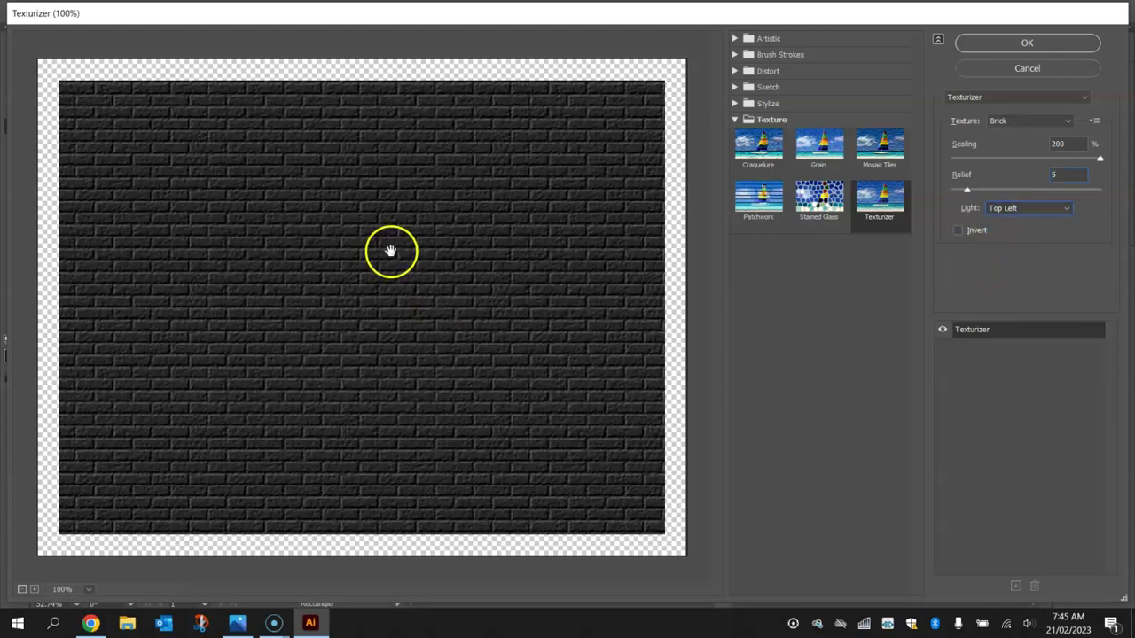
{"action": "left_click", "coordinate": [1026, 42]}
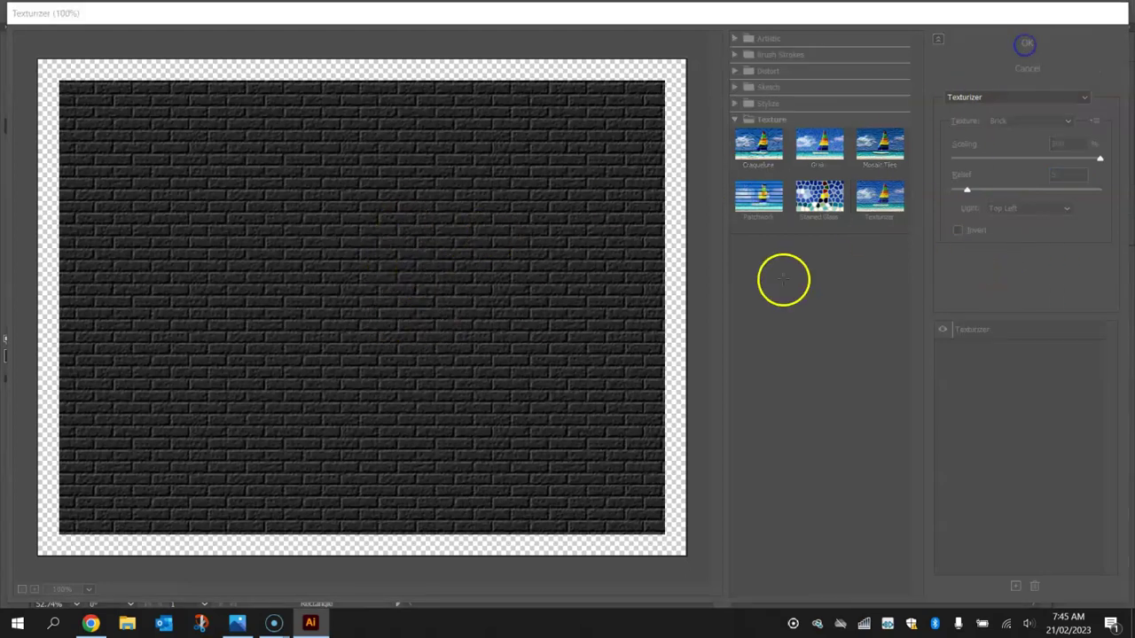
Rename the brick rectangle to 'Bricks' in the Layers panel and lock it.
{"action": "left_click", "coordinate": [935, 217]}
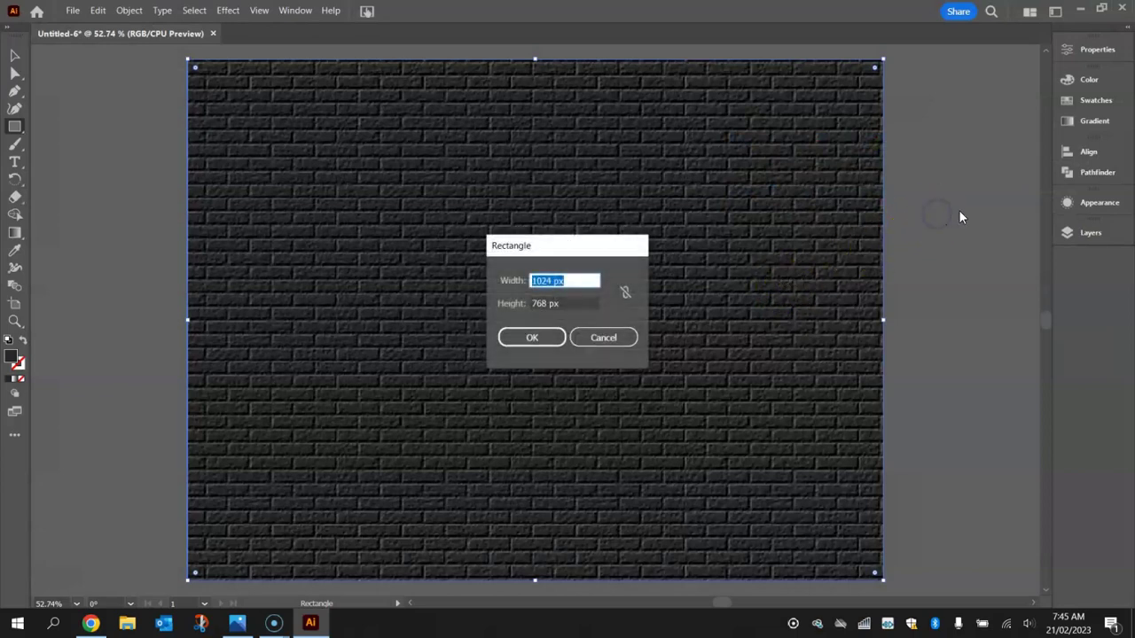
{"action": "left_click", "coordinate": [601, 337]}
{"action": "left_click", "coordinate": [1073, 234]}
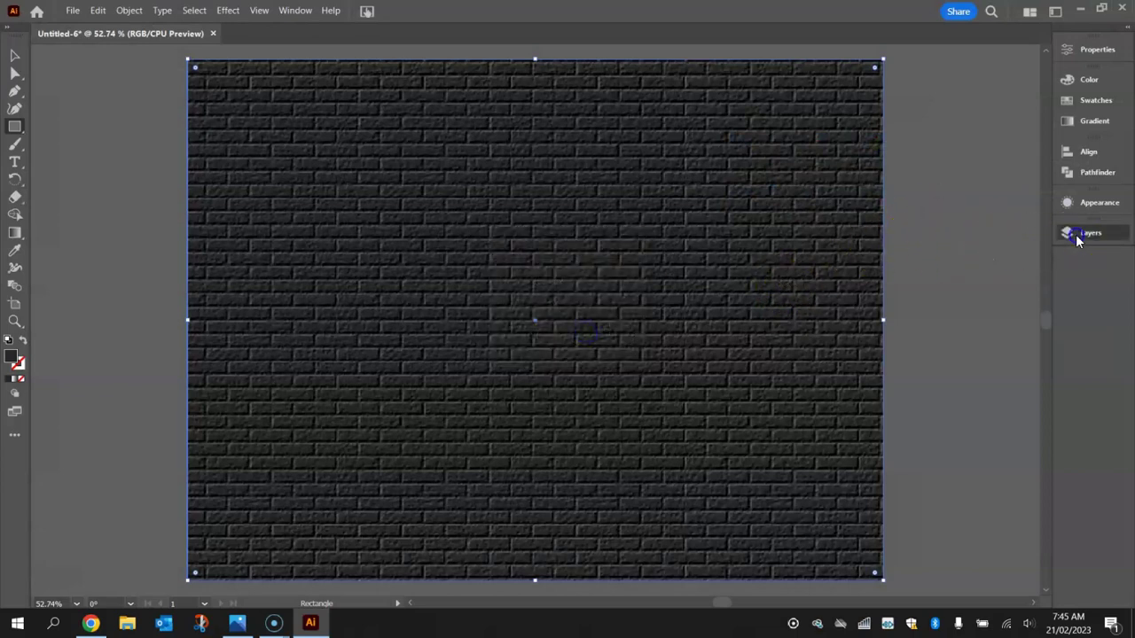
{"action": "left_click", "coordinate": [900, 250]}
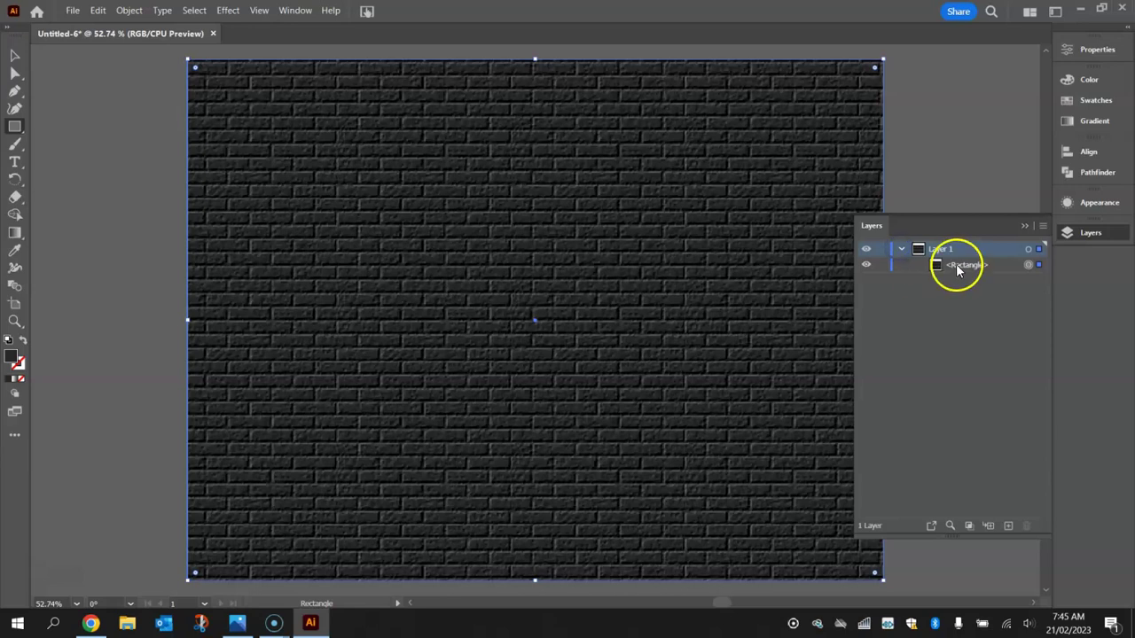
{"action": "double_click", "coordinate": [959, 264]}
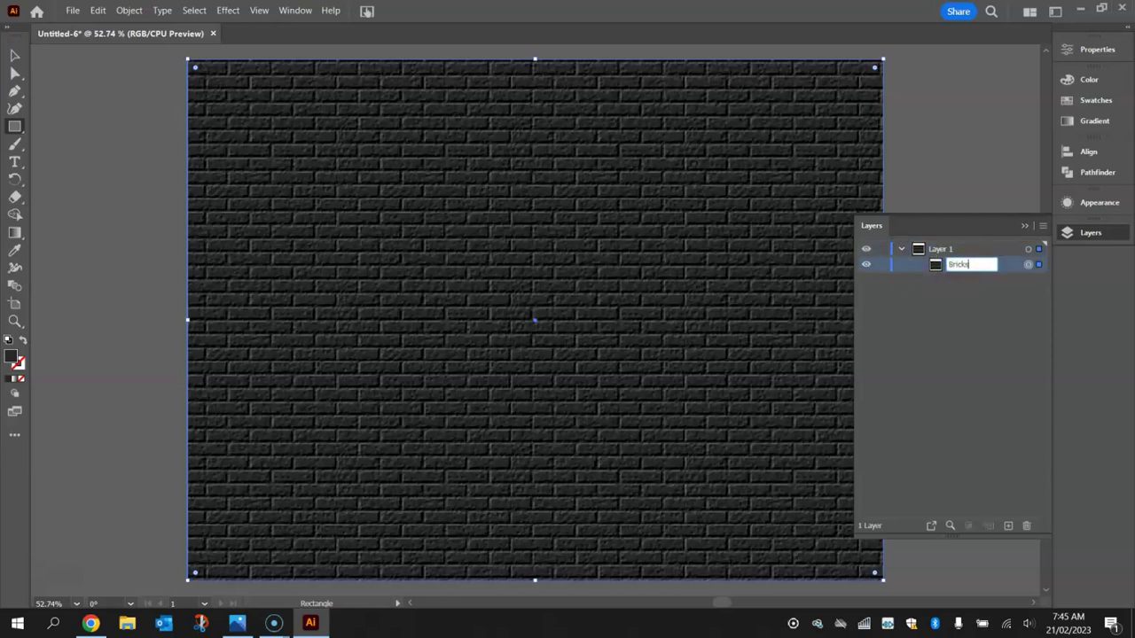
{"action": "left_click", "coordinate": [882, 264]}
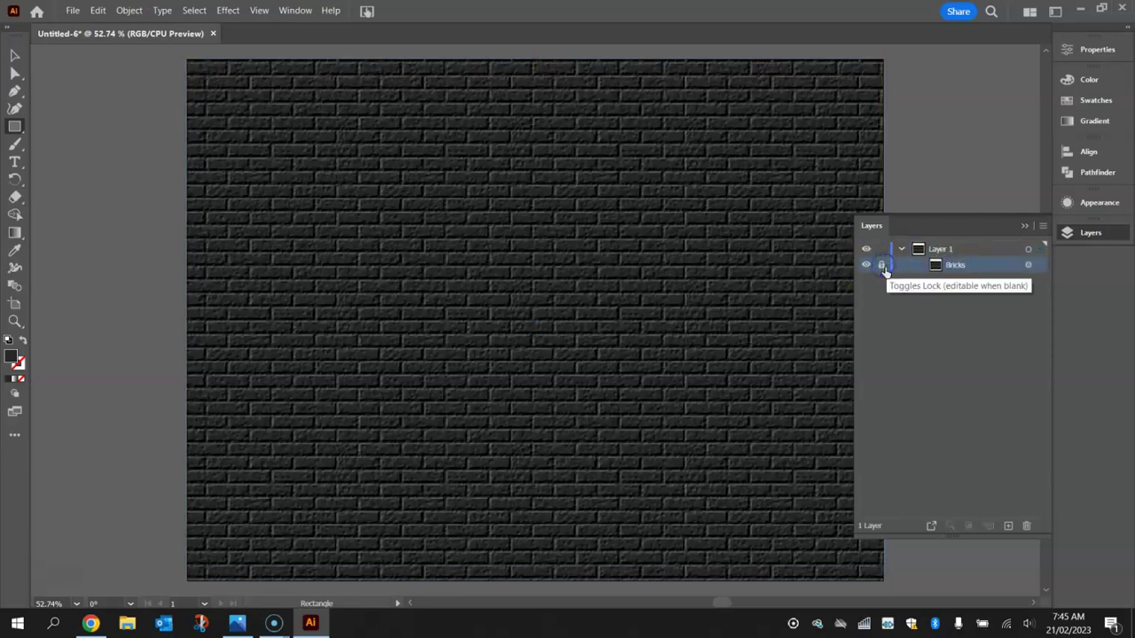
{"action": "left_click", "coordinate": [1092, 234]}
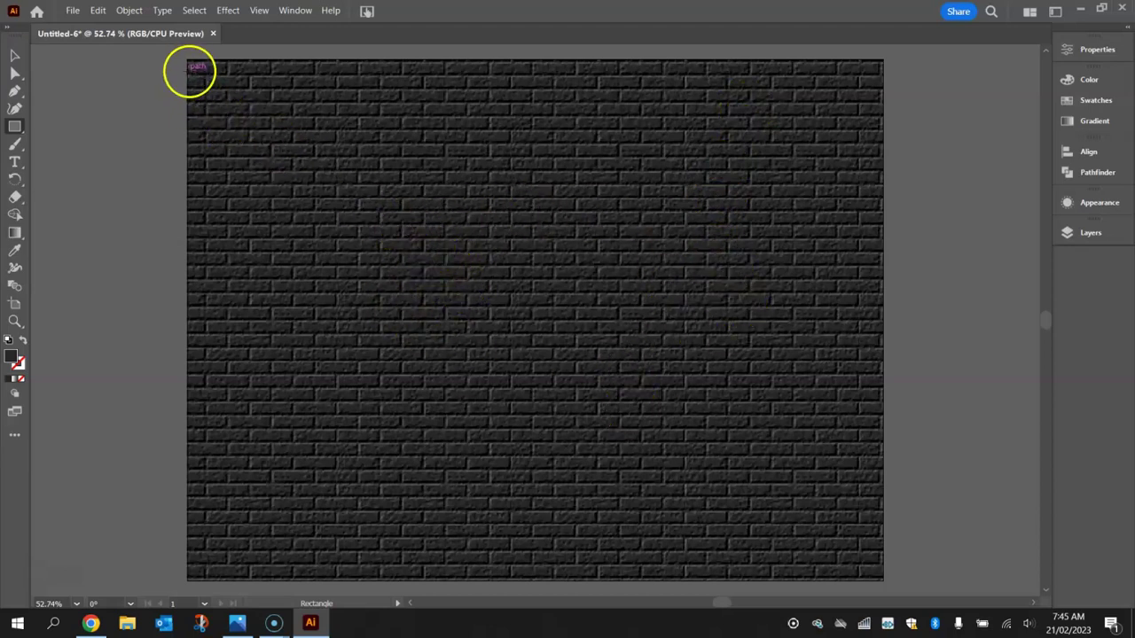
Draw an artboard-sized rectangle with a radial gradient whose centre stop is white at 0% opacity.
{"action": "left_click_drag", "start_coordinate": [188, 60], "coordinate": [882, 579]}
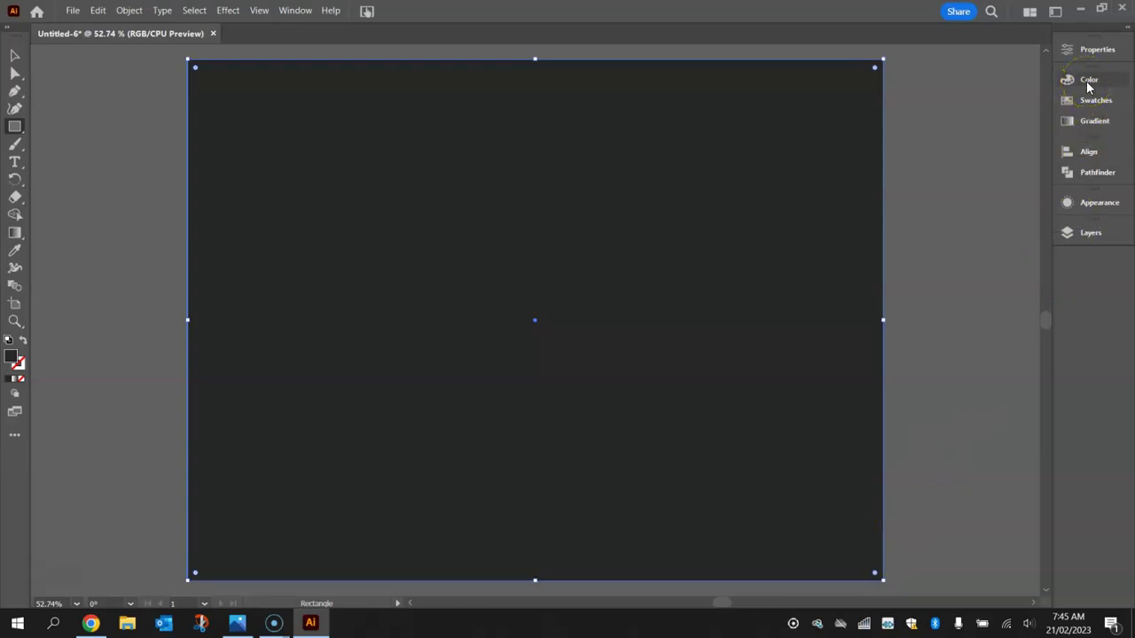
{"action": "left_click", "coordinate": [1095, 122]}
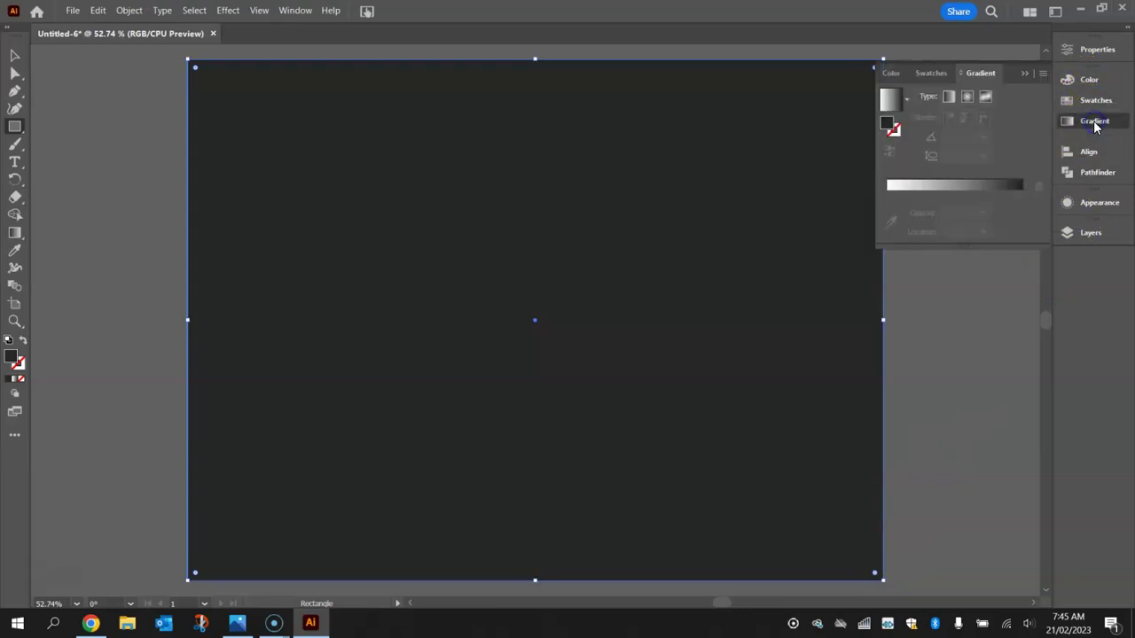
{"action": "left_click", "coordinate": [967, 97]}
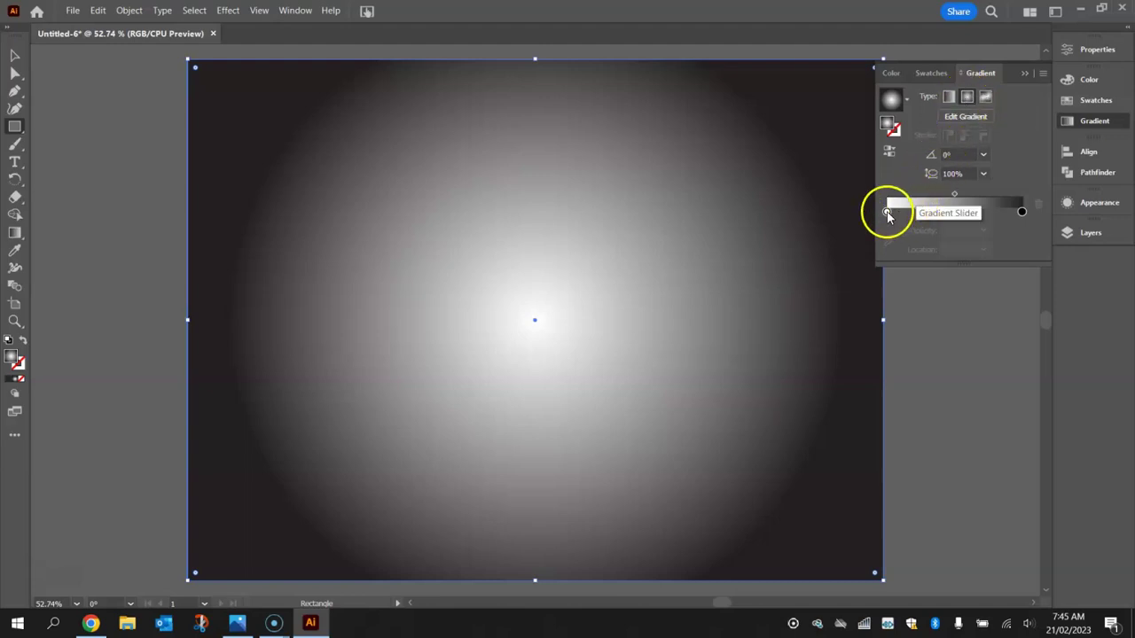
{"action": "left_click", "coordinate": [887, 213]}
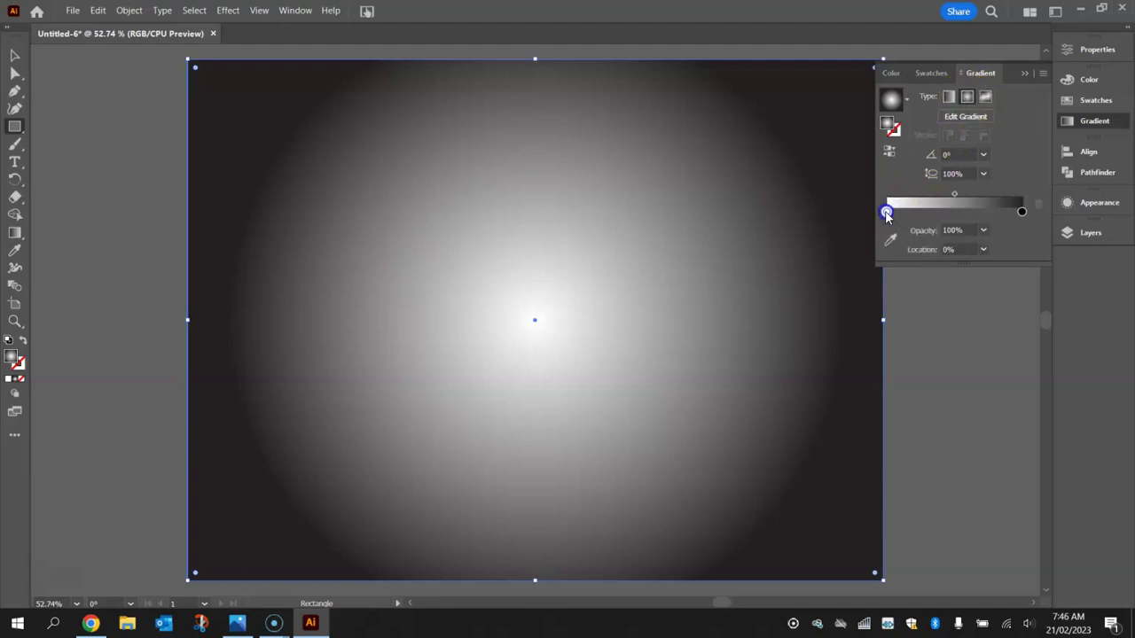
{"action": "double_click", "coordinate": [888, 213]}
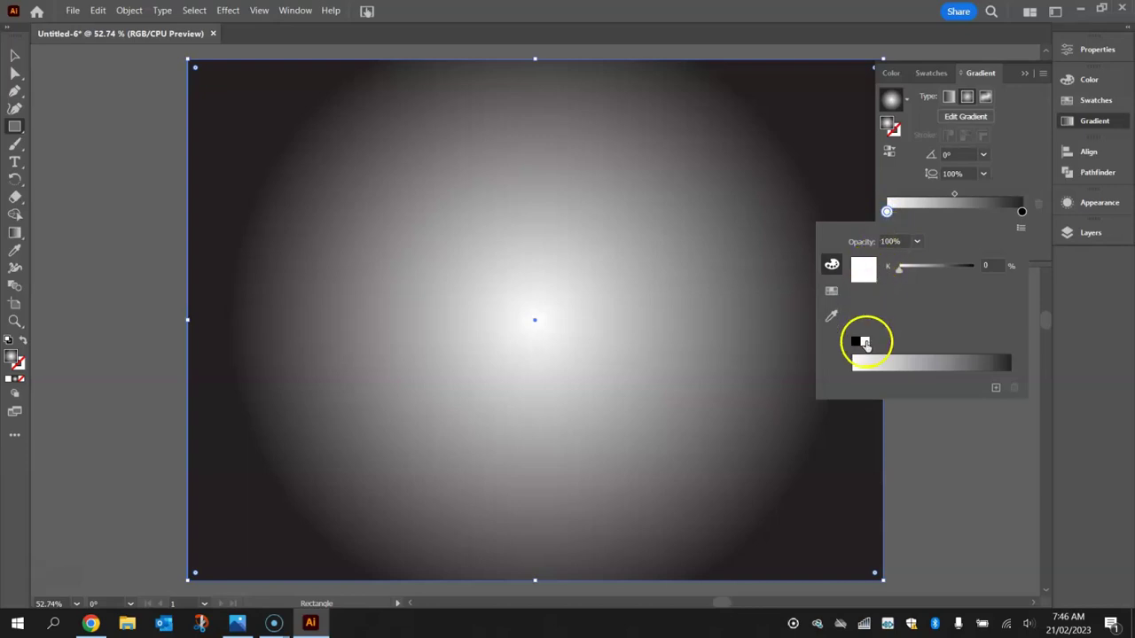
{"action": "left_click", "coordinate": [832, 291]}
{"action": "left_click", "coordinate": [852, 258]}
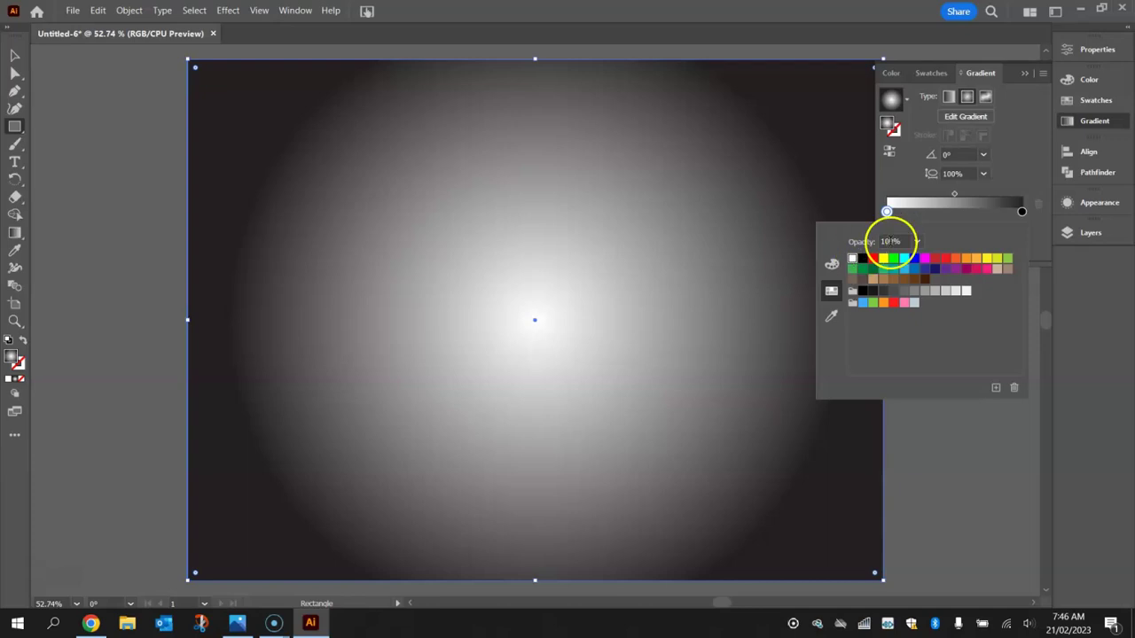
{"action": "left_click", "coordinate": [917, 241]}
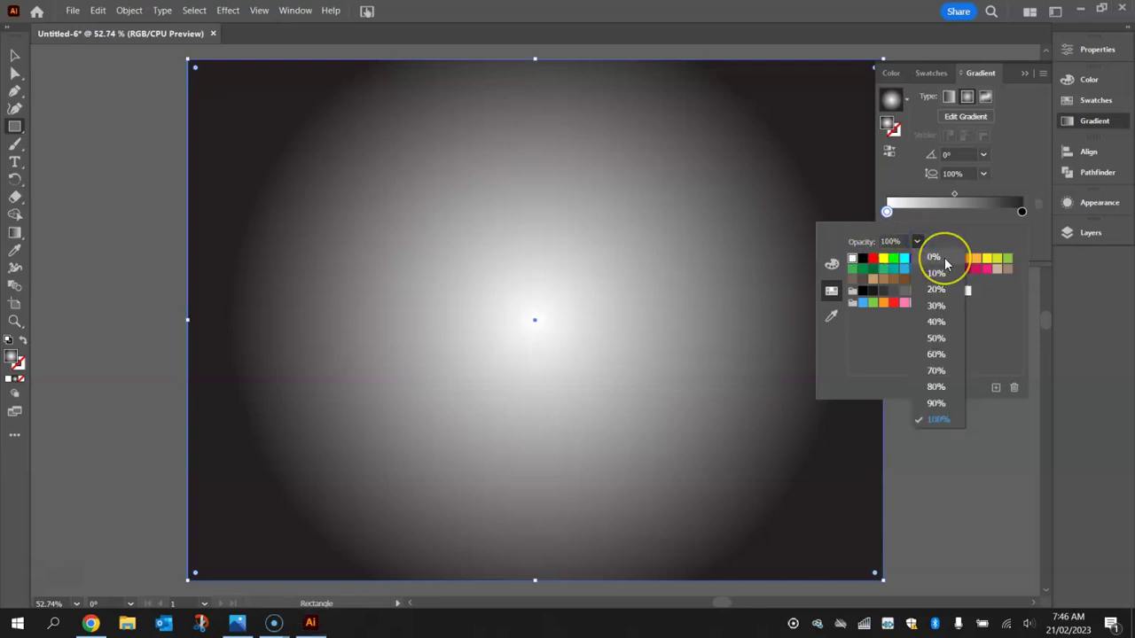
{"action": "left_click", "coordinate": [940, 257]}
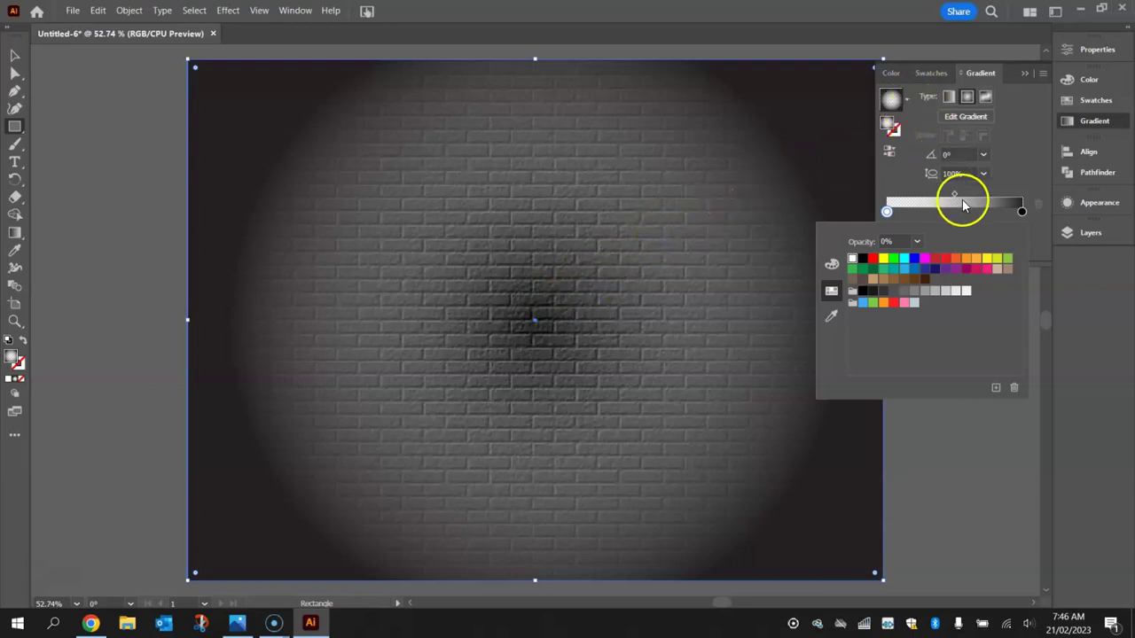
{"action": "left_click", "coordinate": [1027, 175]}
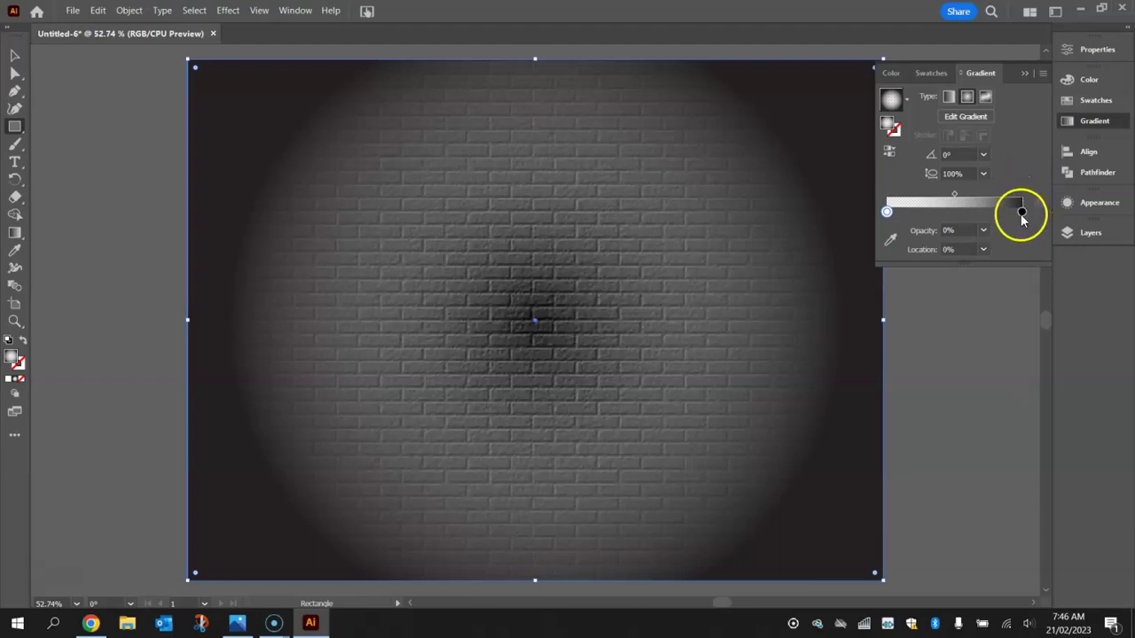
Set the radial gradient's outer stop to black.
{"action": "left_click", "coordinate": [1022, 214]}
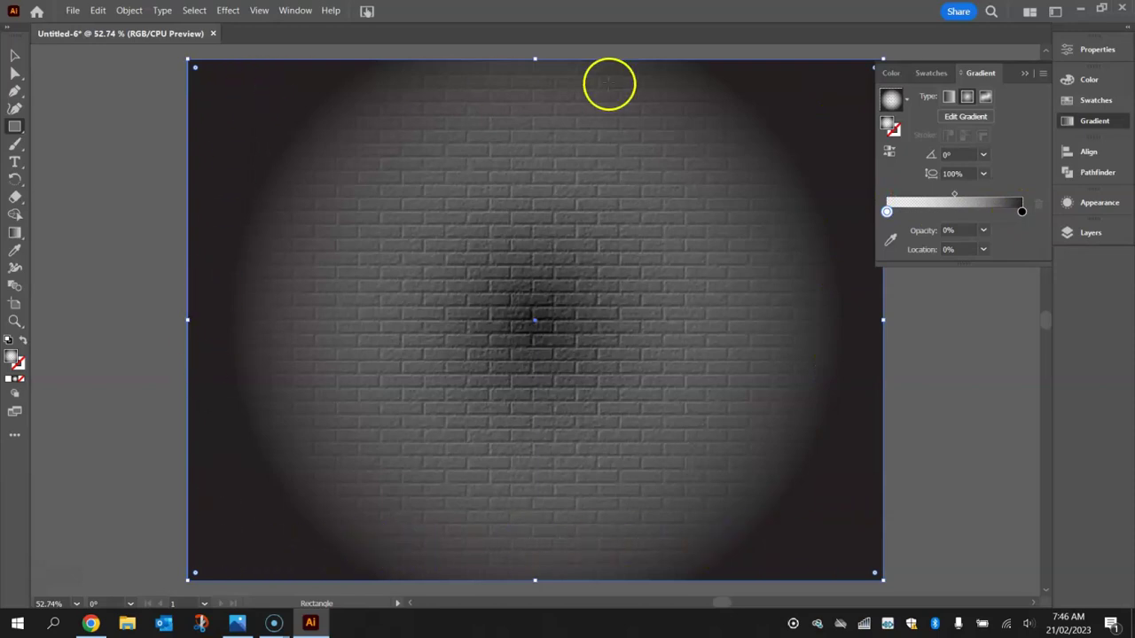
{"action": "left_click", "coordinate": [1020, 209]}
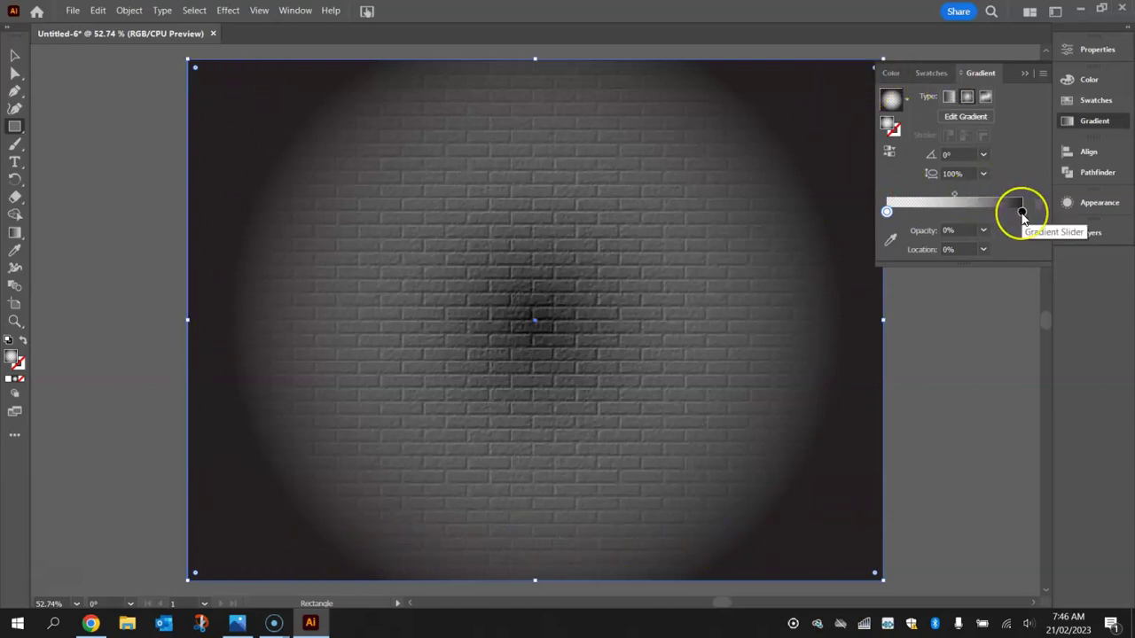
{"action": "double_click", "coordinate": [1021, 213]}
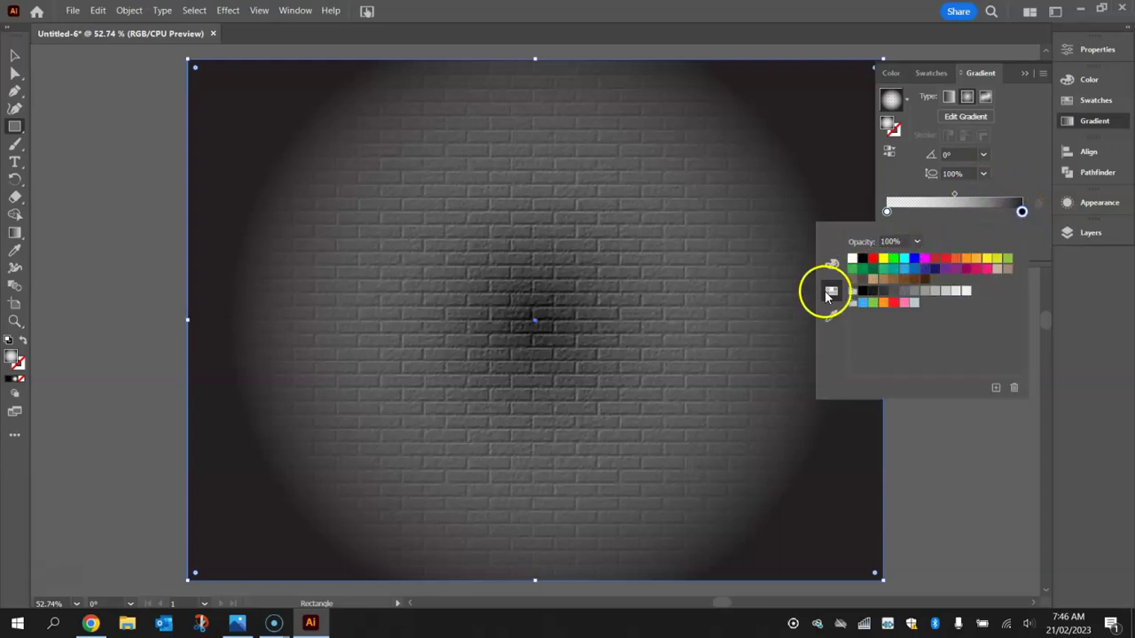
{"action": "left_click", "coordinate": [863, 259]}
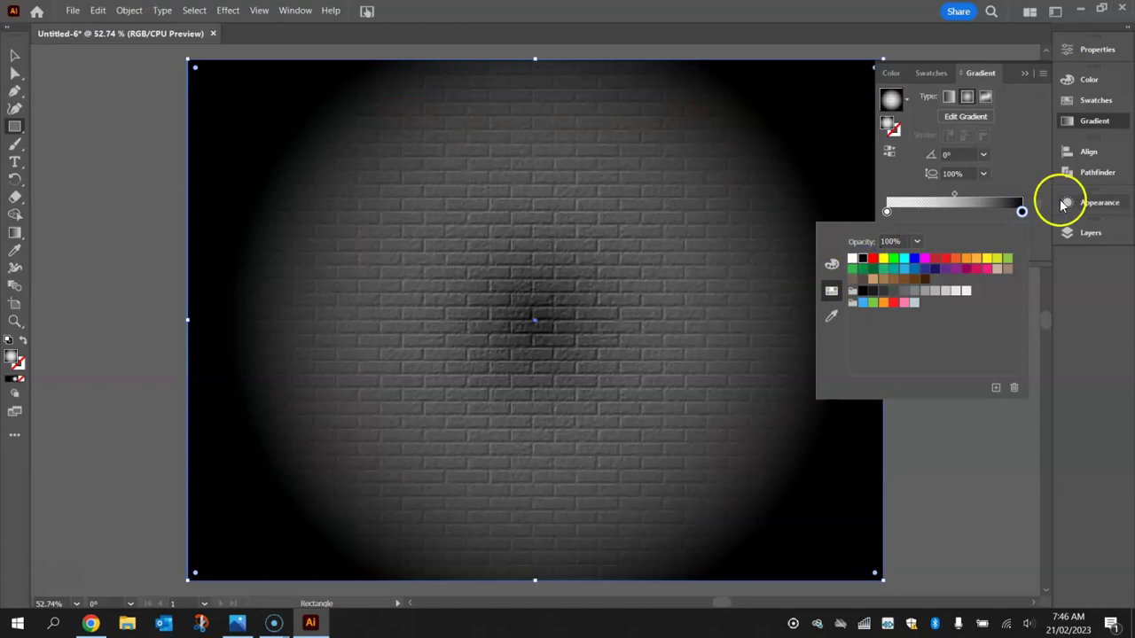
{"action": "left_click", "coordinate": [1031, 159]}
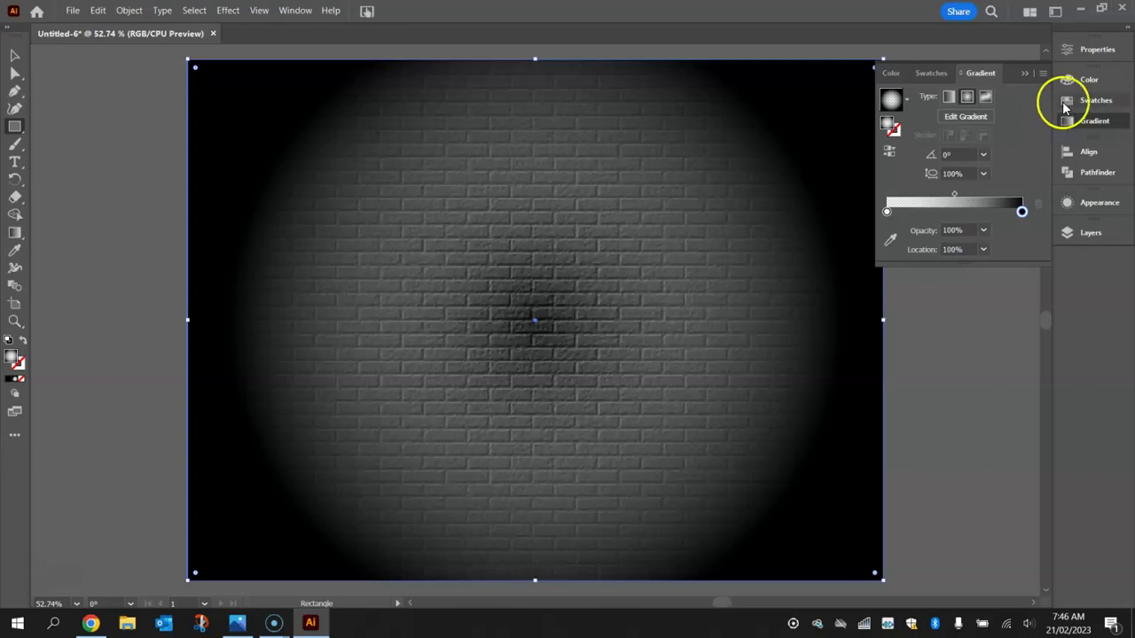
{"action": "left_click", "coordinate": [1085, 121]}
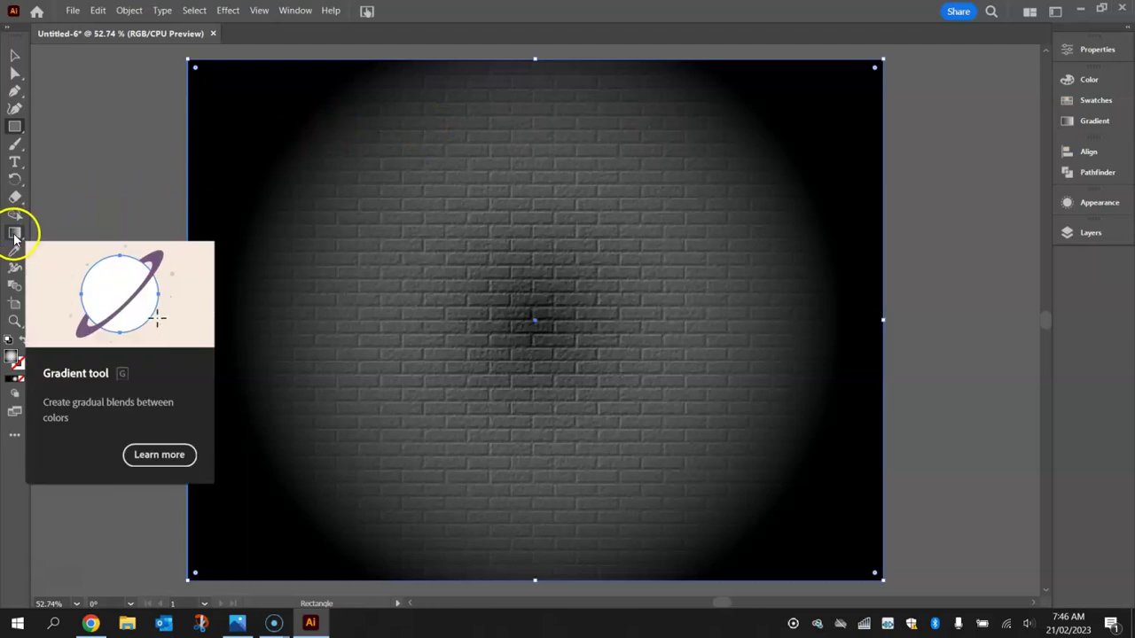
Squash the radial gradient into a wide ellipse with the Gradient tool.
{"action": "left_click", "coordinate": [14, 235]}
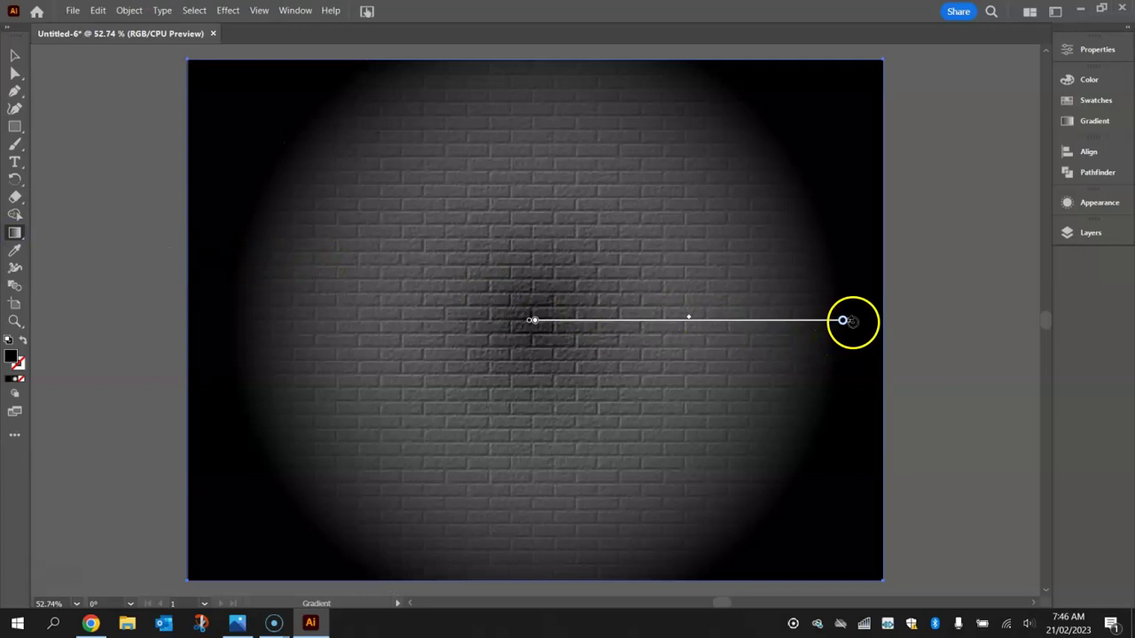
{"action": "left_click", "coordinate": [845, 324]}
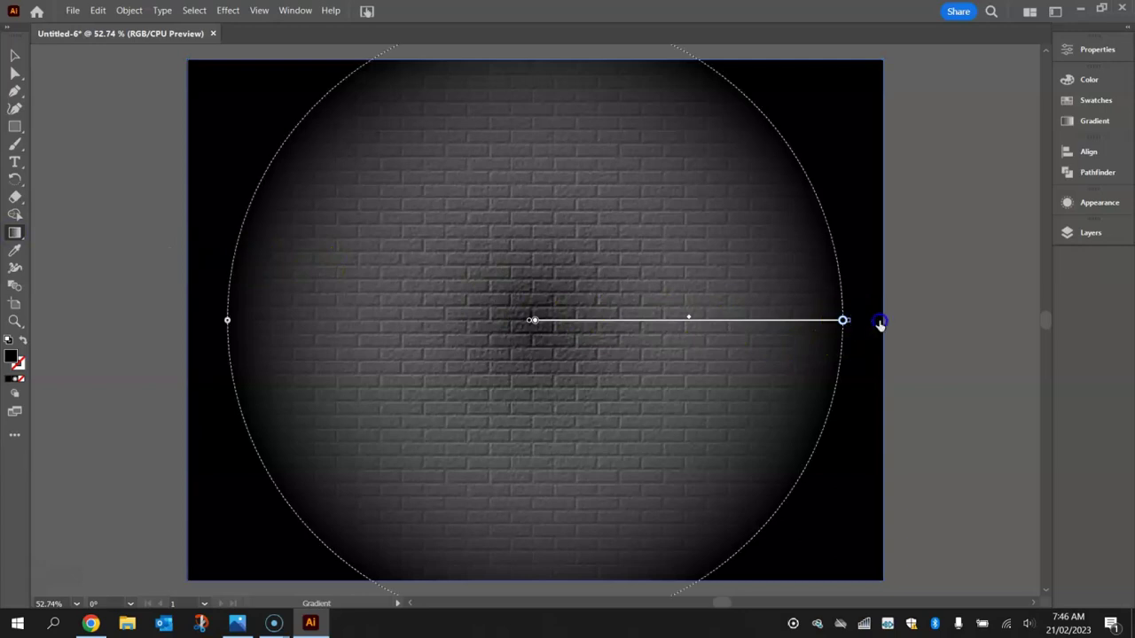
{"action": "key", "text": "ctrl+minus"}
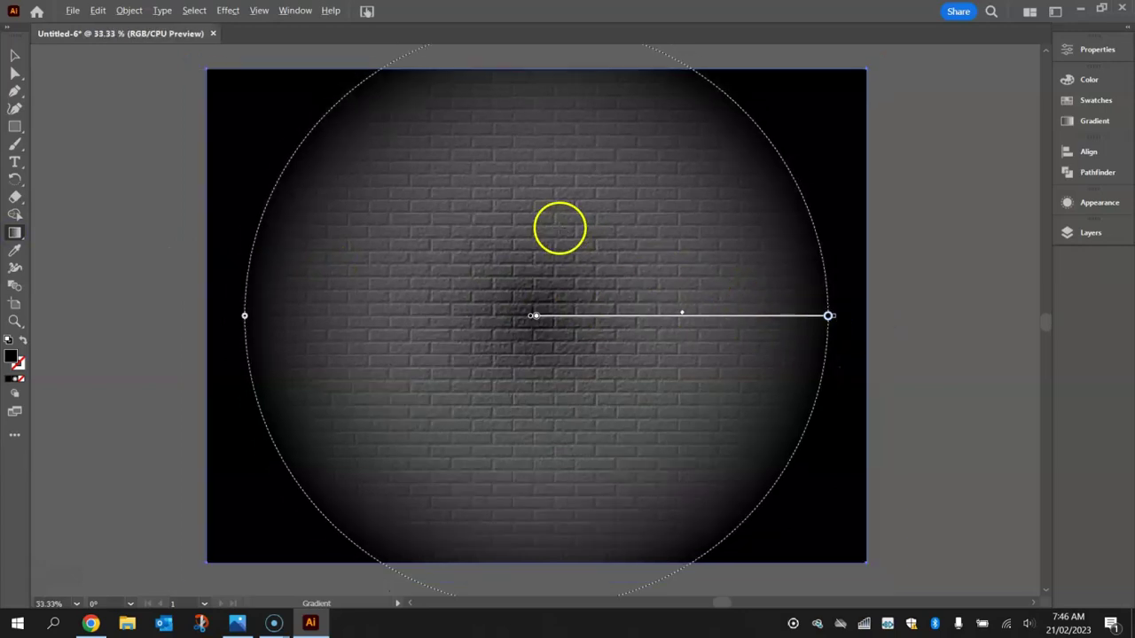
{"action": "key", "text": "ctrl+minus"}
{"action": "key", "text": "ctrl+minus"}
{"action": "key", "text": "ctrl+plus"}
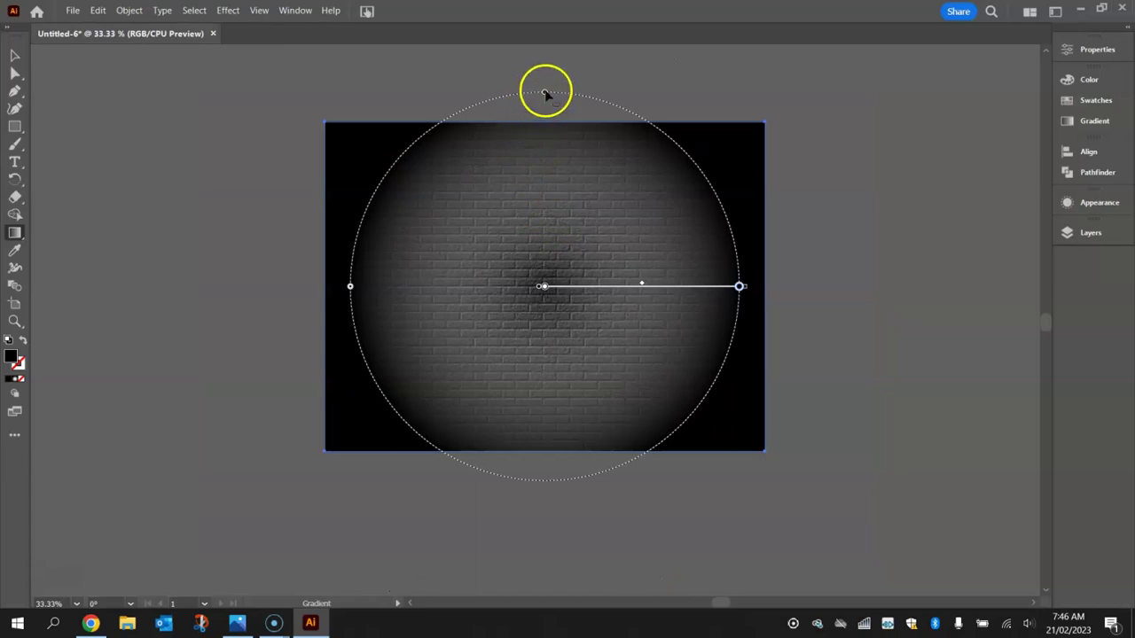
{"action": "left_click_drag", "start_coordinate": [546, 94], "coordinate": [547, 142]}
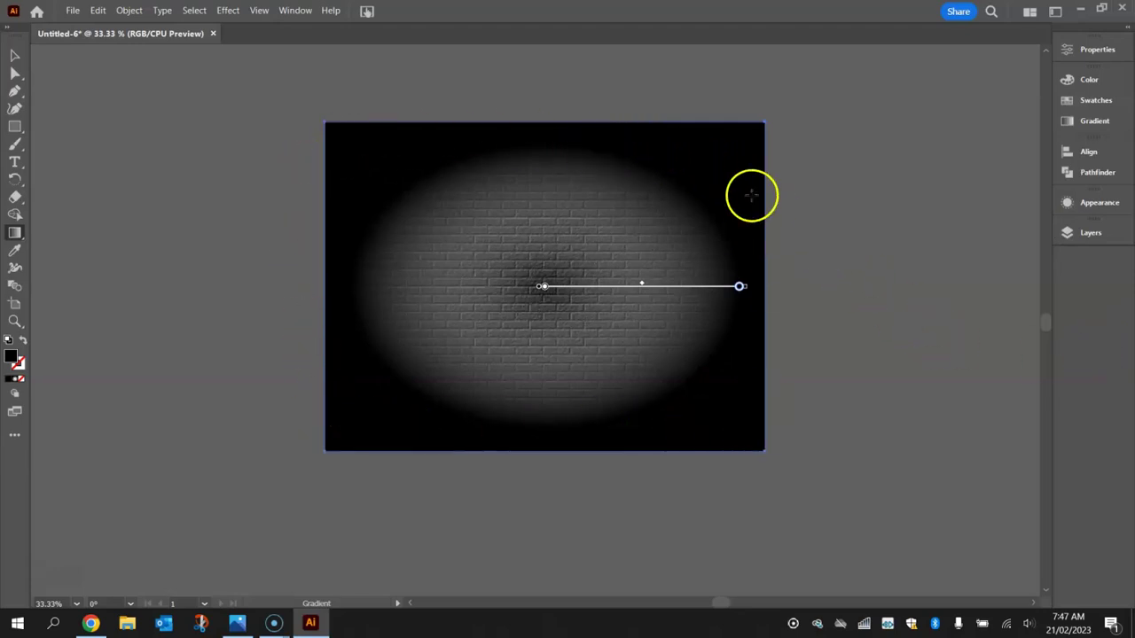
{"action": "left_click", "coordinate": [13, 55]}
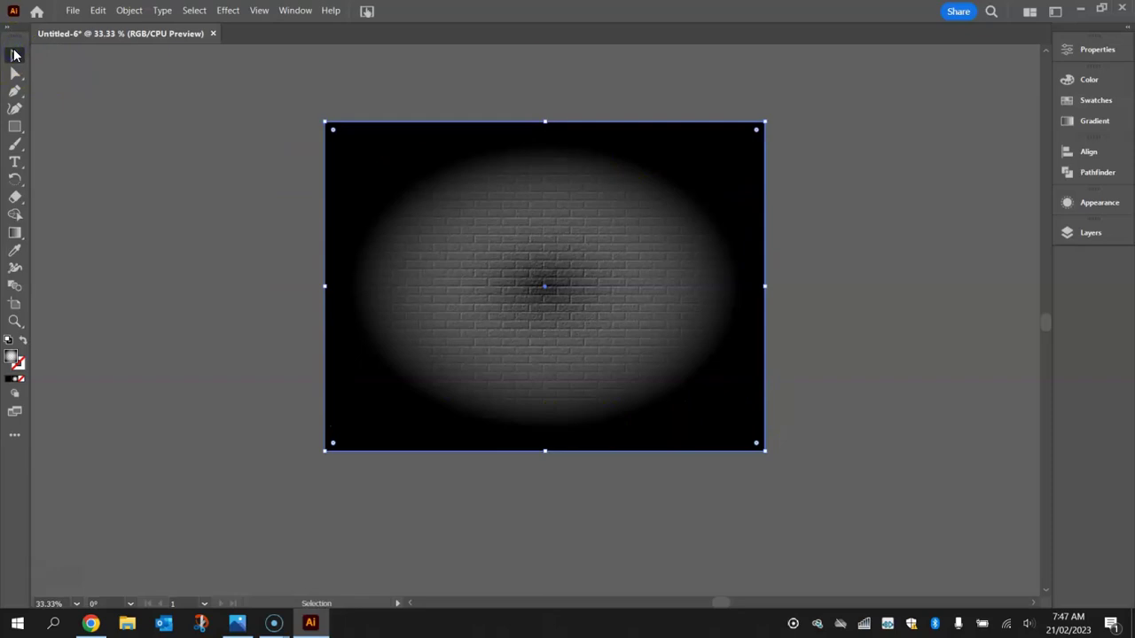
Set the gradient rectangle's opacity to 50%.
{"action": "key", "text": "ctrl+0"}
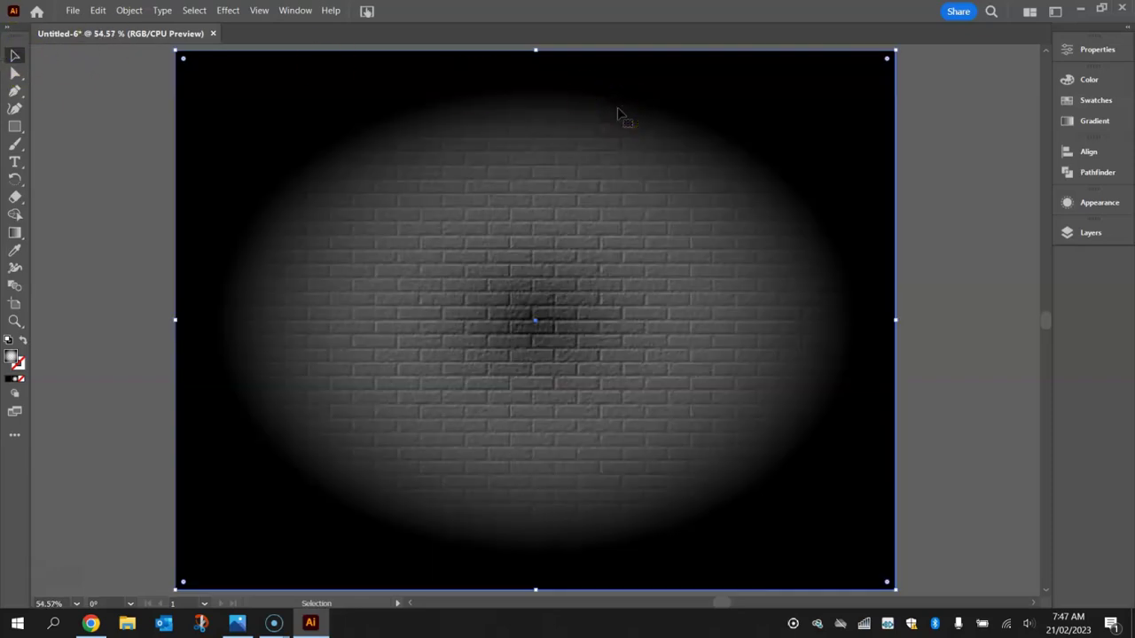
{"action": "left_click", "coordinate": [1083, 57]}
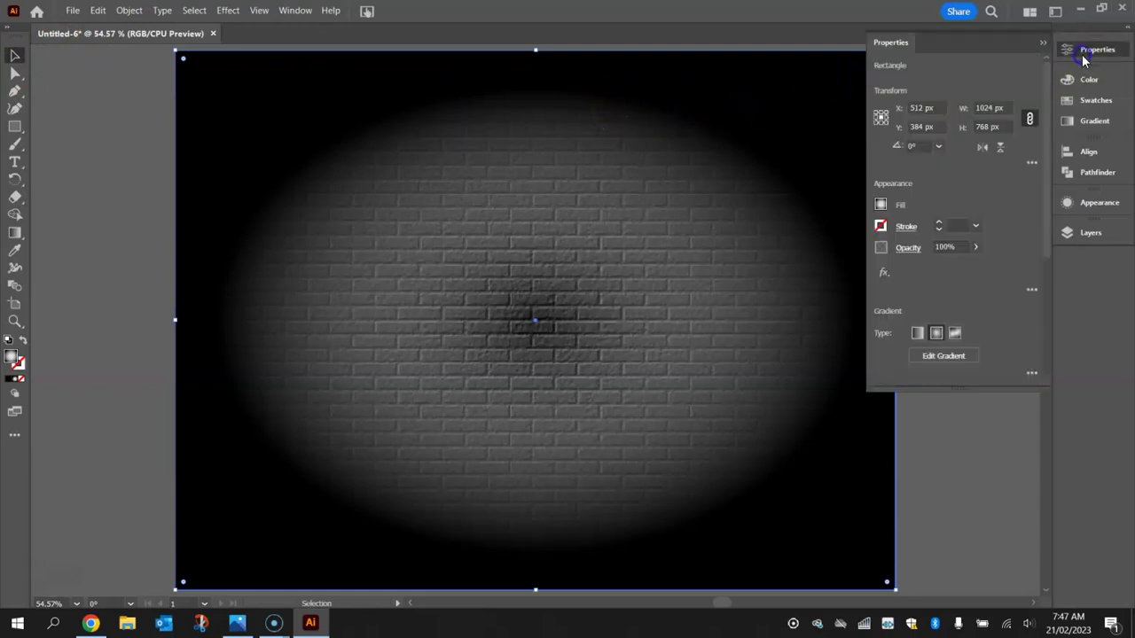
{"action": "left_click", "coordinate": [954, 246]}
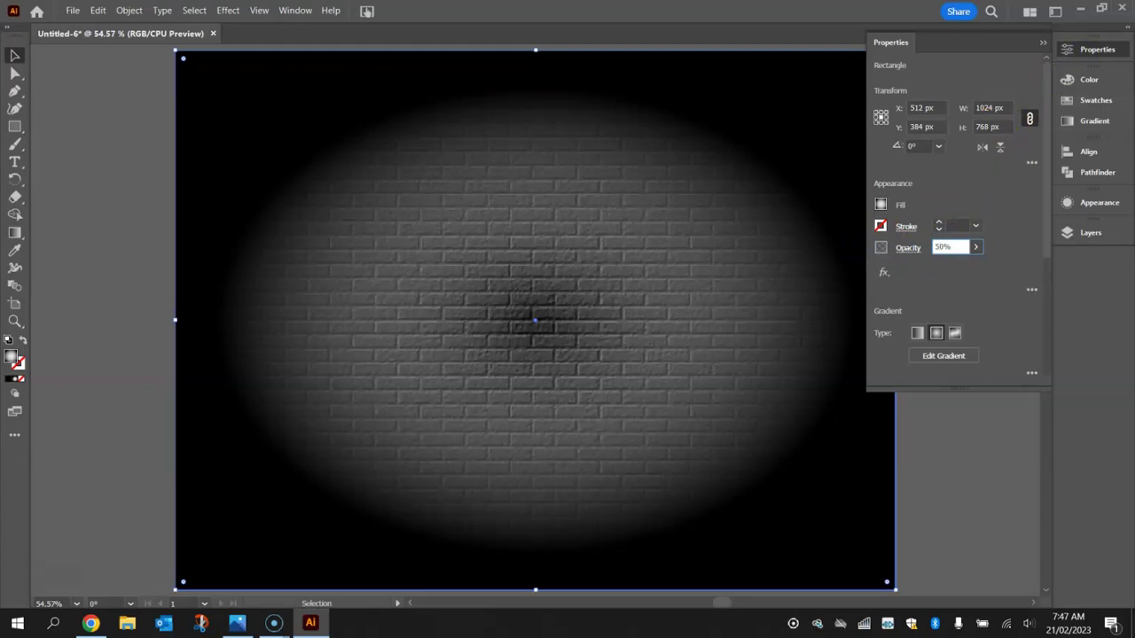
{"action": "type", "text": "50%"}
{"action": "key", "text": "Return"}
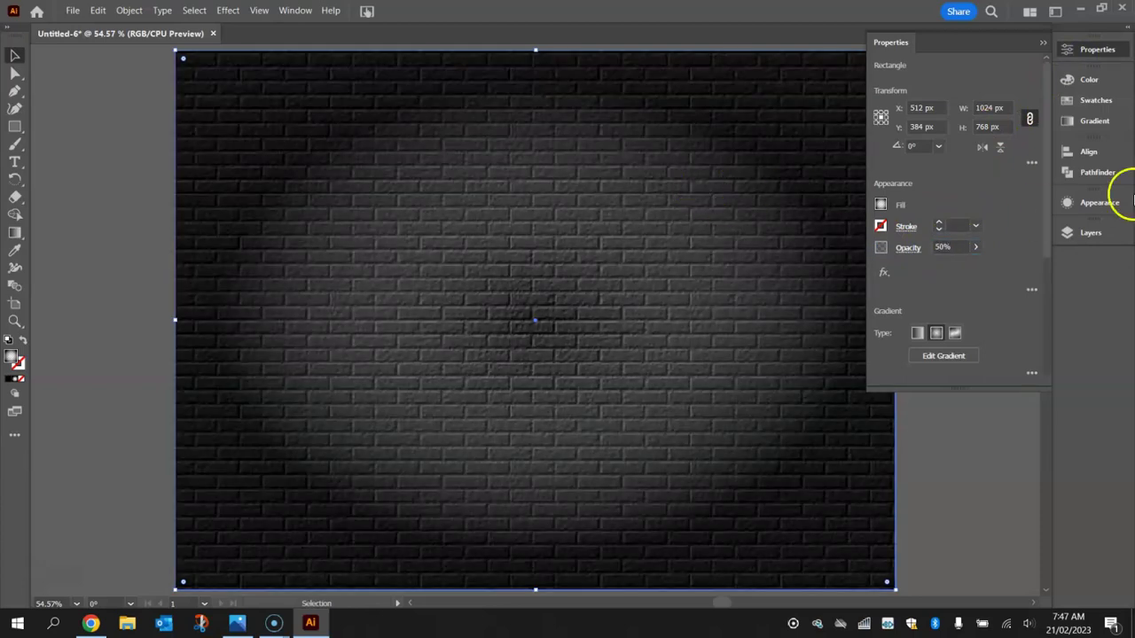
{"action": "left_click", "coordinate": [1097, 55]}
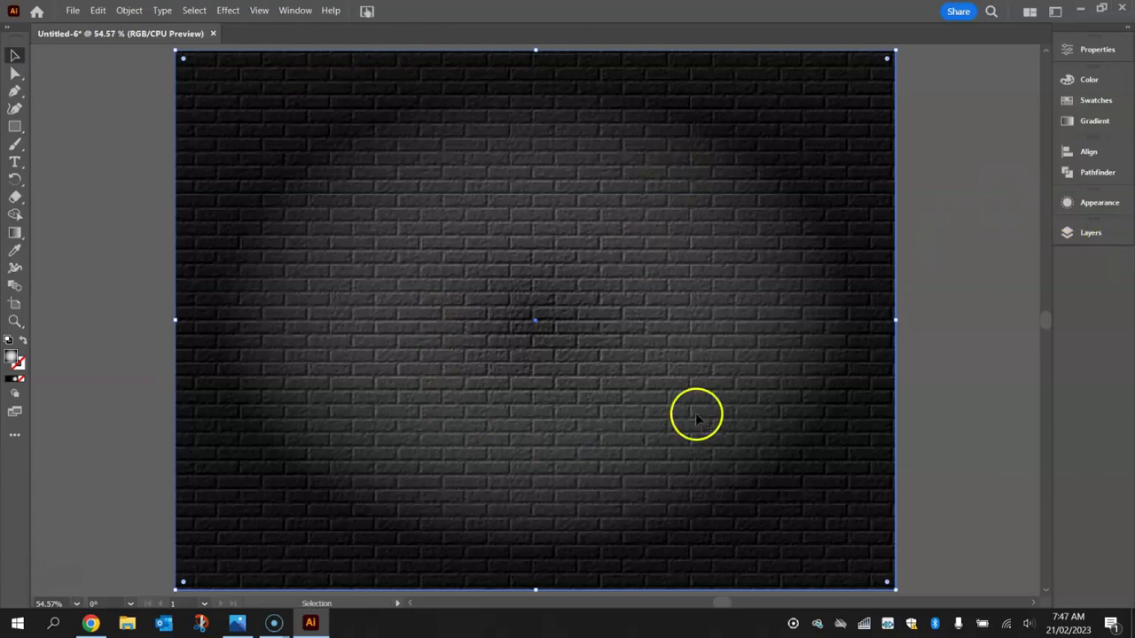
Lock the Vignette rectangle in the Layers panel above Bricks.
{"action": "left_click", "coordinate": [1087, 232]}
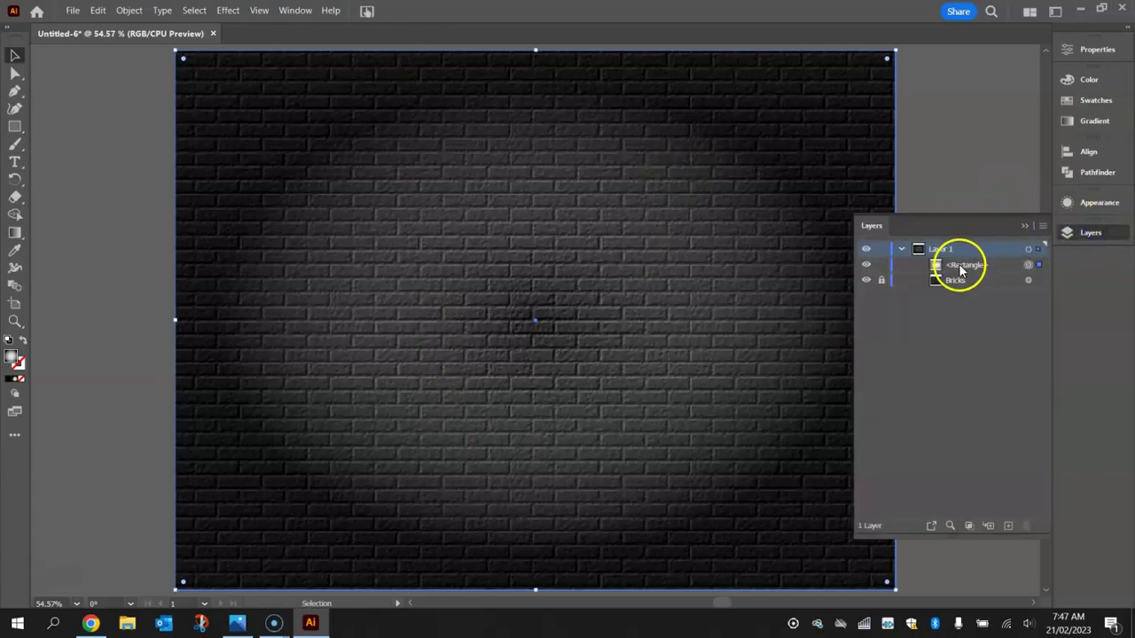
{"action": "left_click", "coordinate": [882, 268]}
{"action": "left_click", "coordinate": [969, 267]}
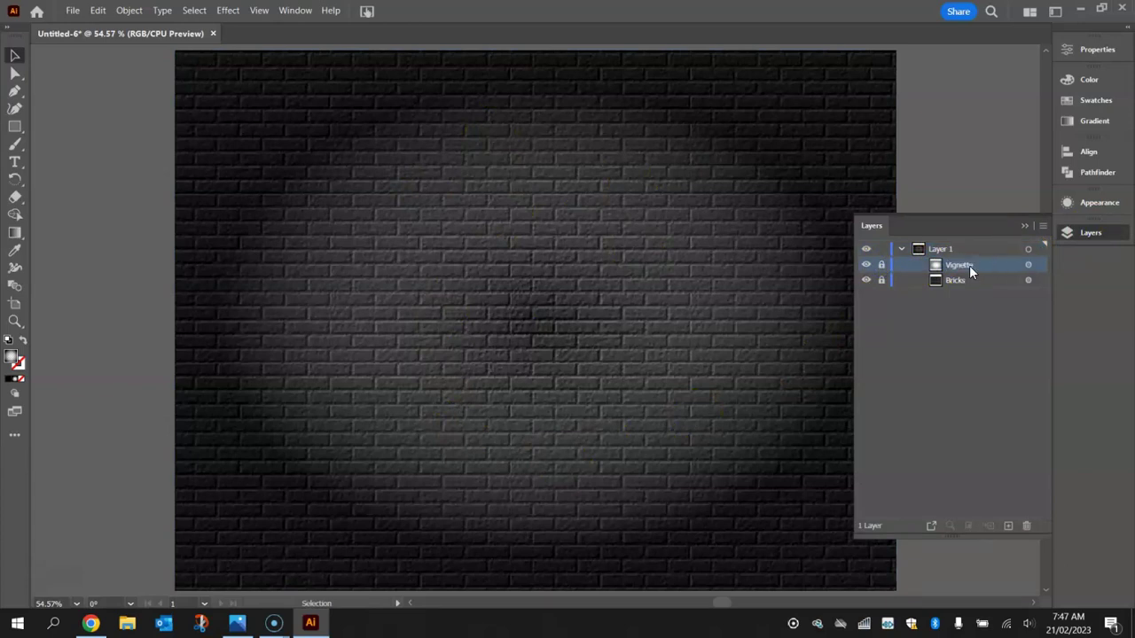
{"action": "left_click", "coordinate": [1025, 226]}
{"action": "left_click", "coordinate": [14, 126]}
Draw another artboard-covering rectangle filled black at 50% opacity.
{"action": "left_click_drag", "start_coordinate": [175, 50], "coordinate": [894, 591]}
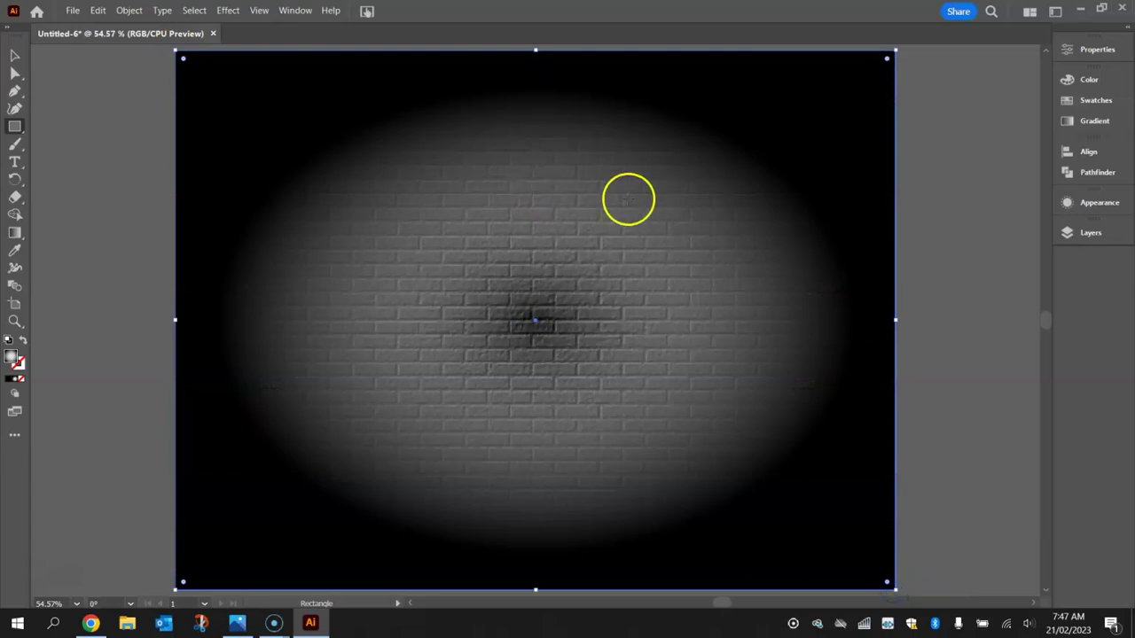
{"action": "left_click", "coordinate": [1099, 101]}
{"action": "left_click", "coordinate": [915, 119]}
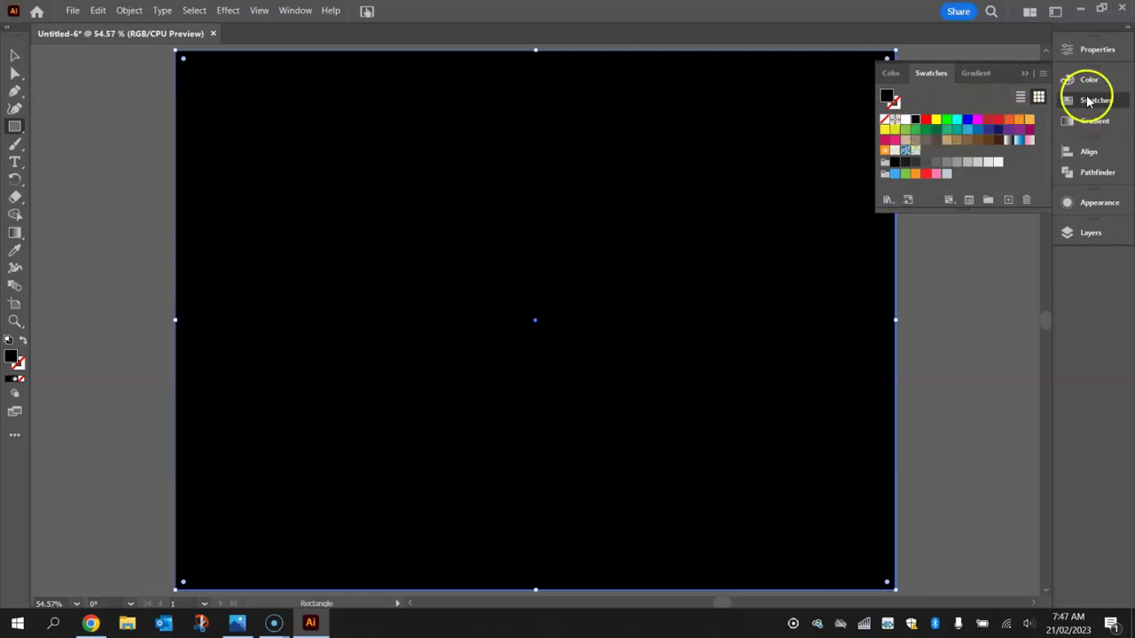
{"action": "left_click", "coordinate": [1092, 52]}
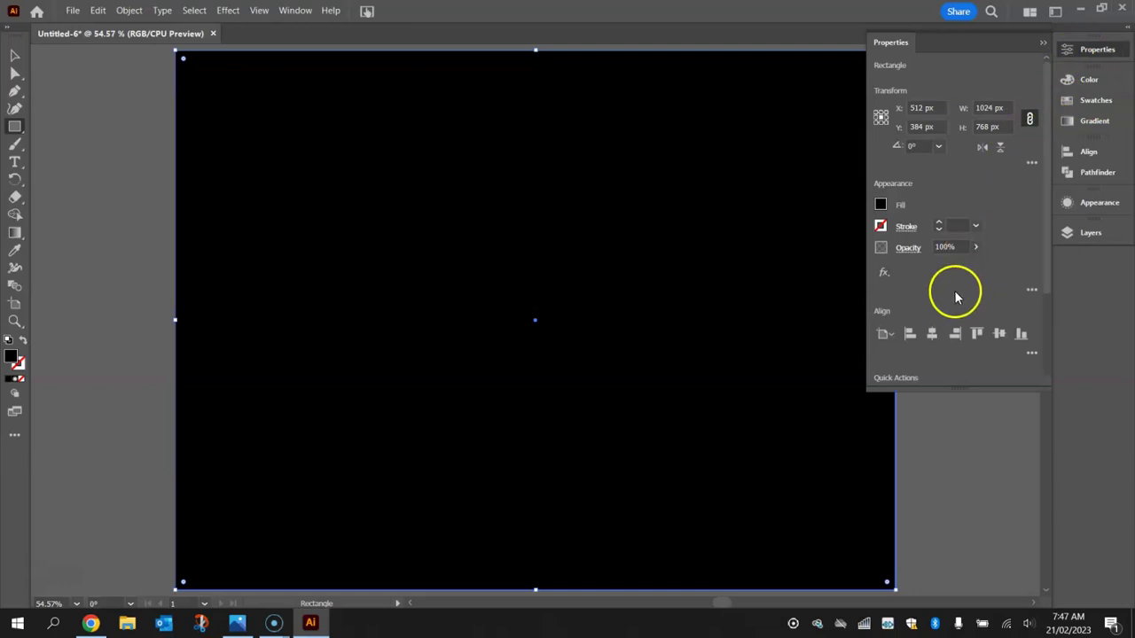
{"action": "left_click", "coordinate": [944, 247]}
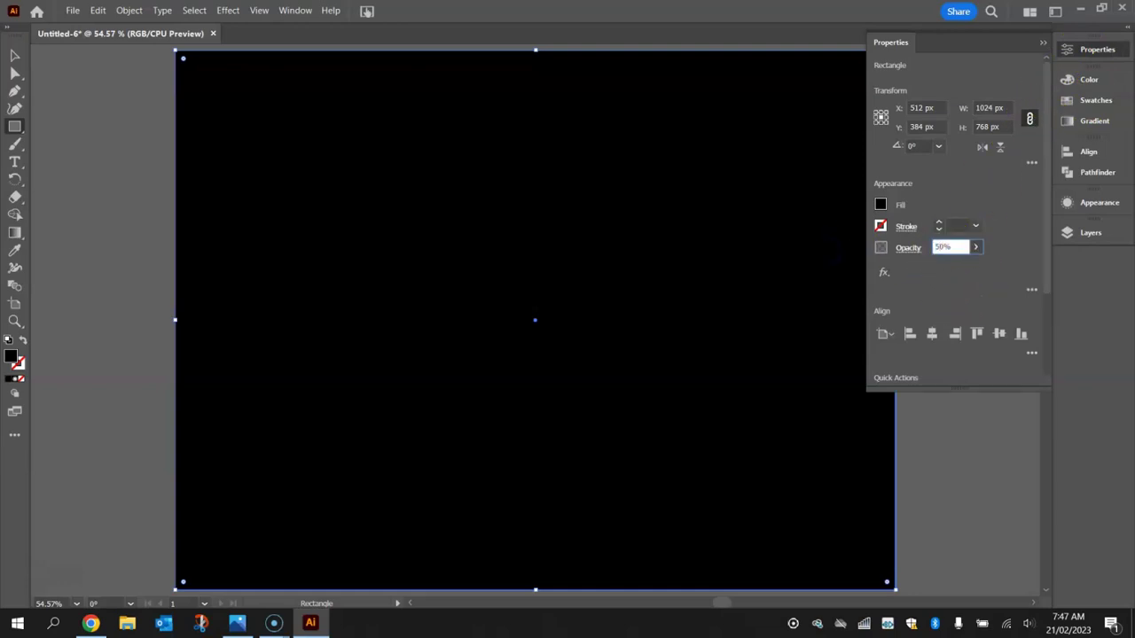
{"action": "type", "text": "50%"}
{"action": "key", "text": "Return"}
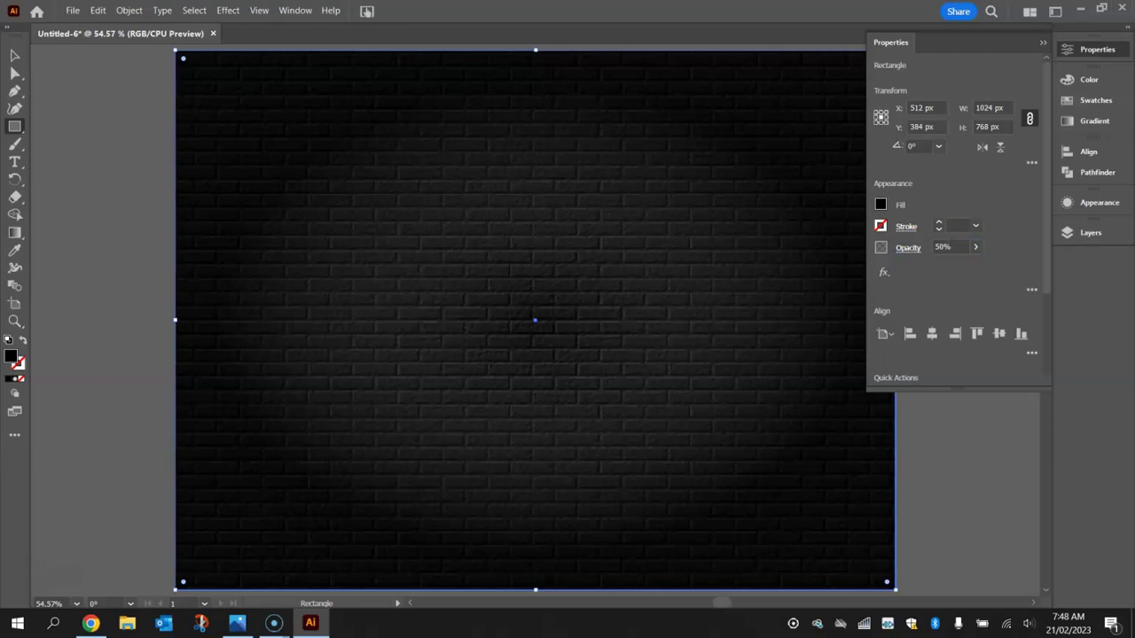
{"action": "left_click", "coordinate": [1099, 49]}
Rename the black overlay rectangle to 'Shadow' in the Layers panel.
{"action": "left_click", "coordinate": [14, 56]}
{"action": "left_click", "coordinate": [71, 87]}
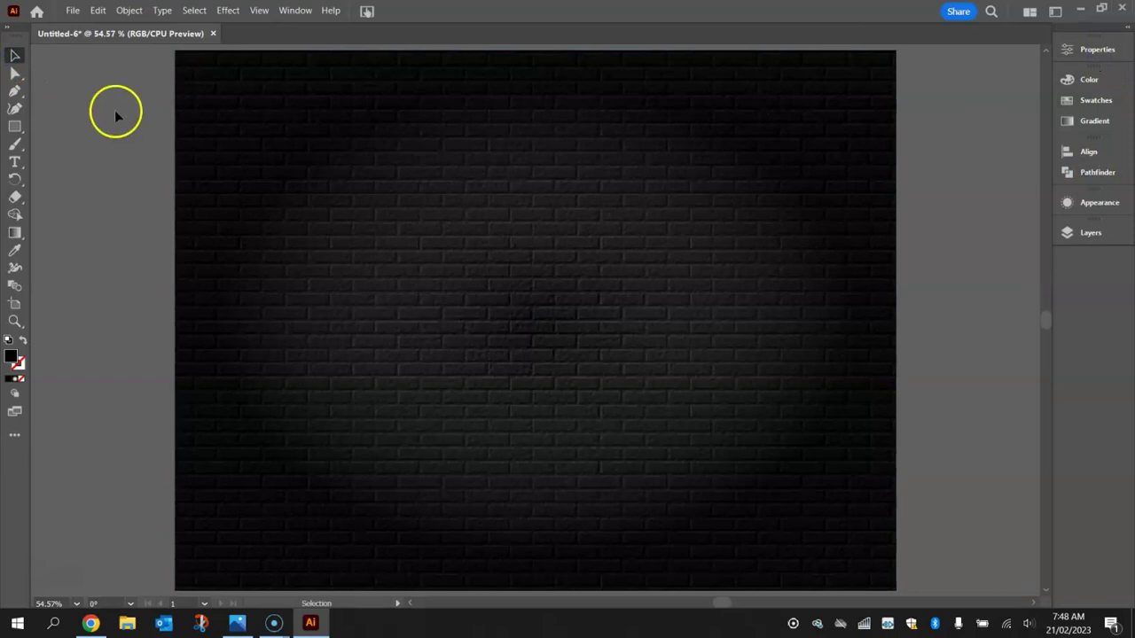
{"action": "left_click", "coordinate": [218, 159]}
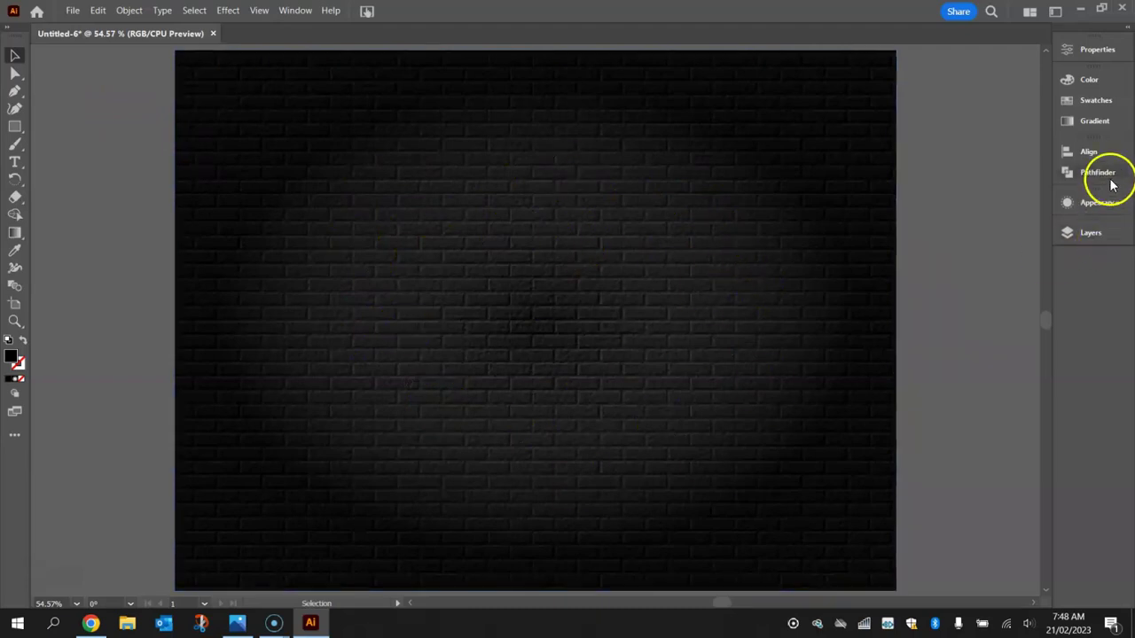
{"action": "left_click", "coordinate": [1095, 233]}
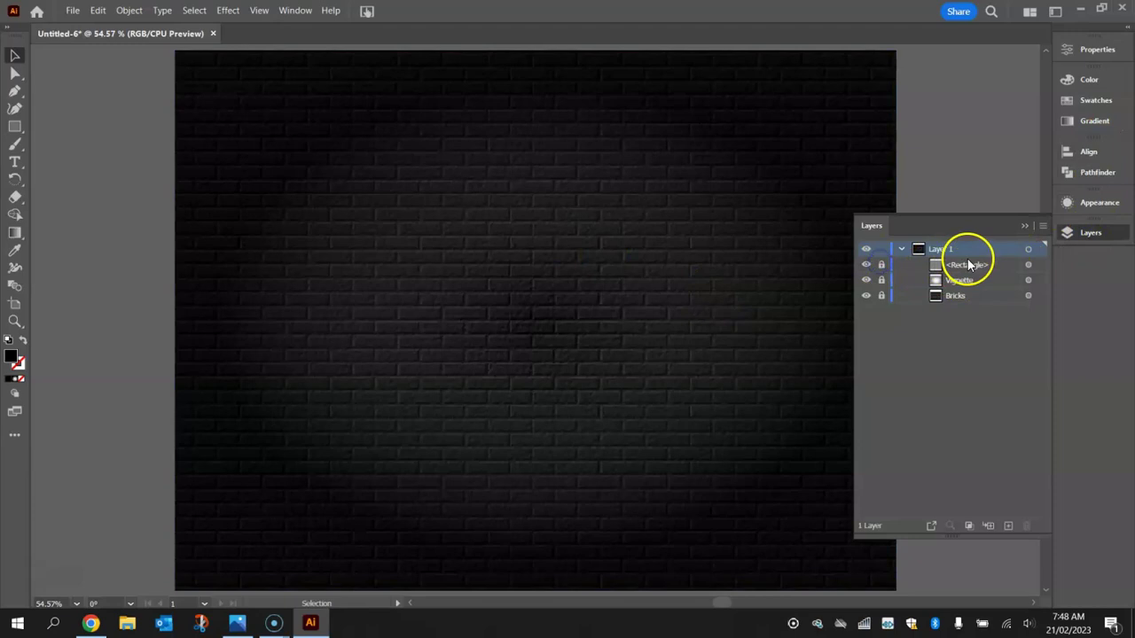
{"action": "double_click", "coordinate": [970, 264]}
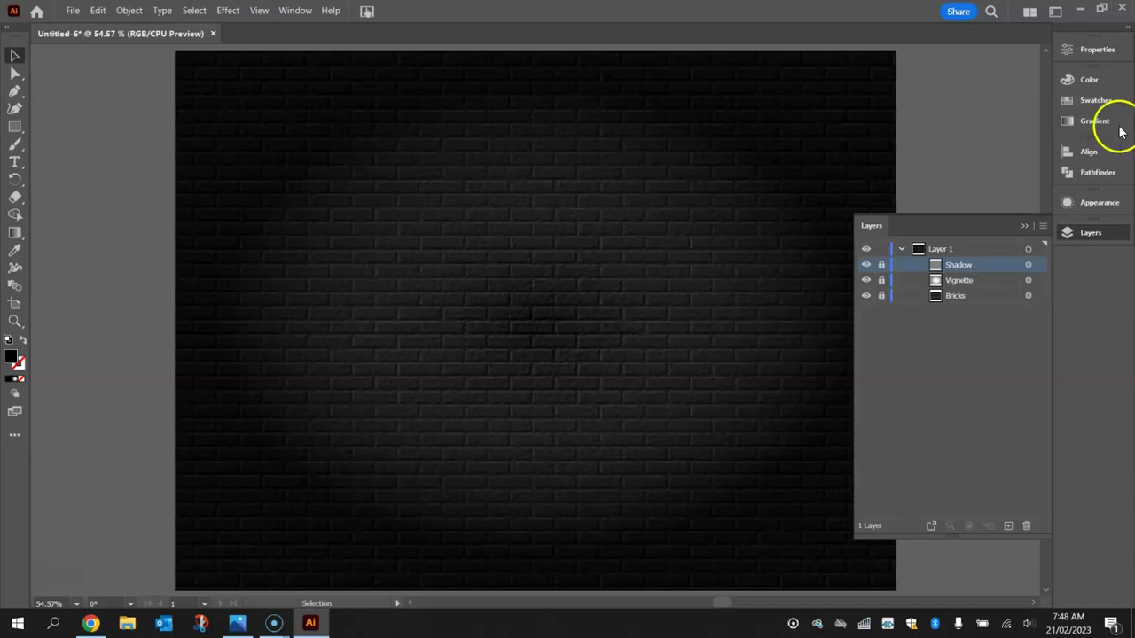
{"action": "left_click", "coordinate": [1087, 233]}
{"action": "left_click", "coordinate": [15, 161]}
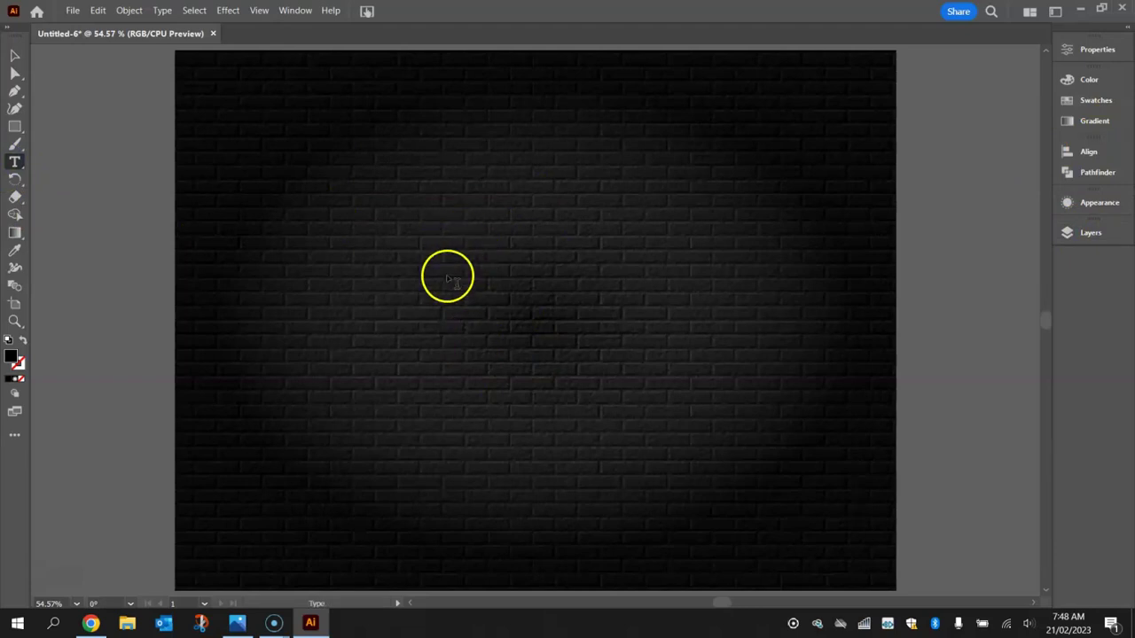
Add the text 'NEON LIGHTS' on the canvas and set it to 200 pt.
{"action": "left_click", "coordinate": [448, 244]}
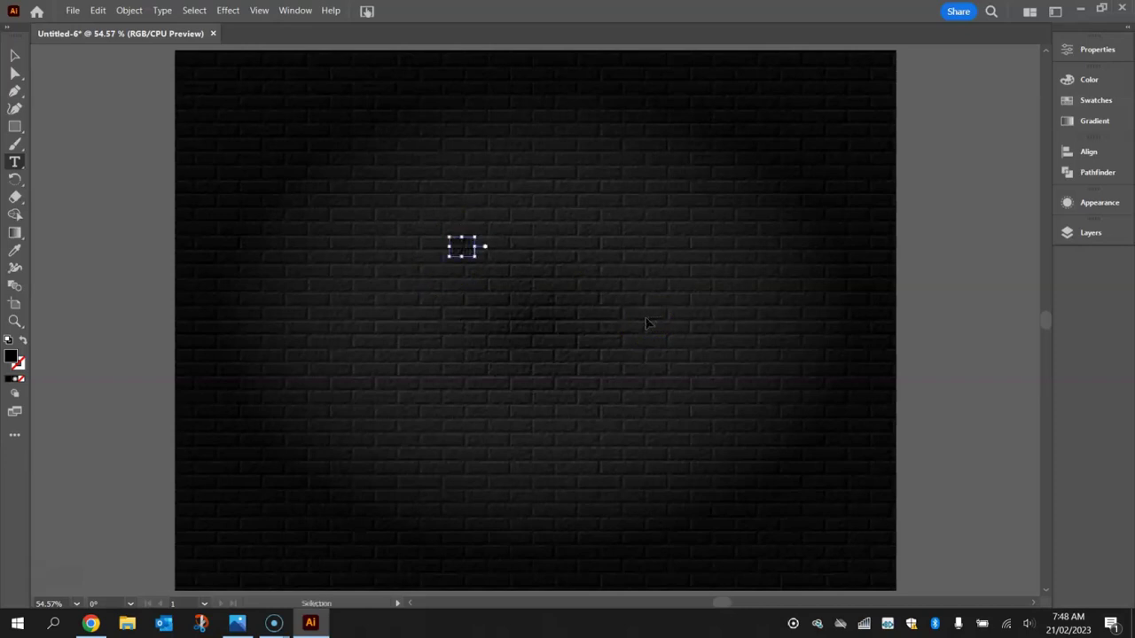
{"action": "left_click", "coordinate": [1099, 53]}
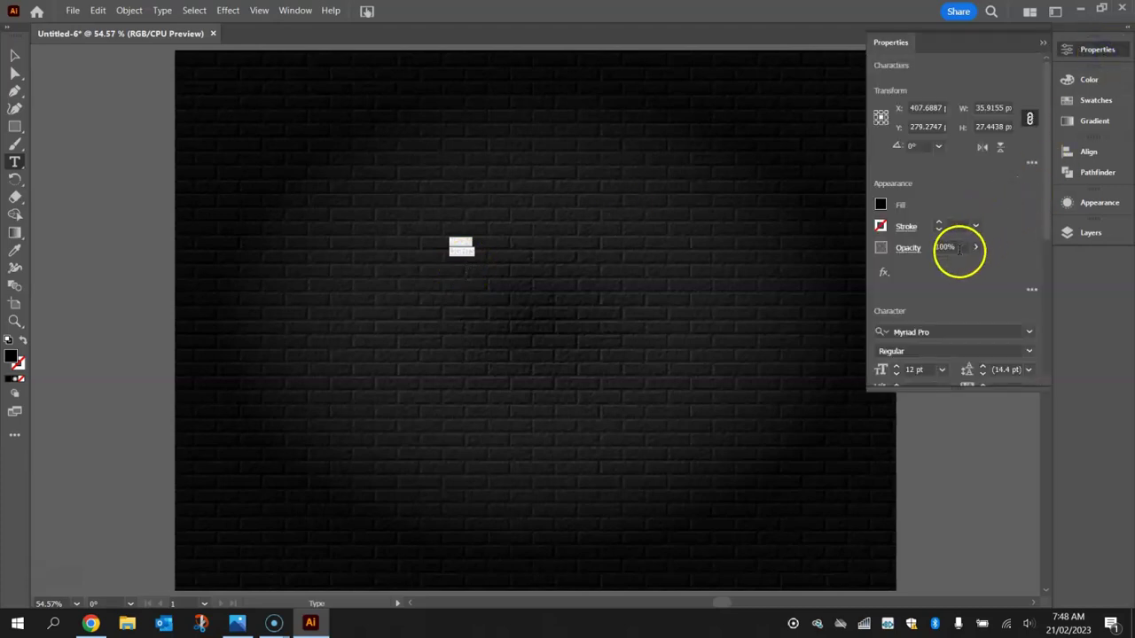
{"action": "scroll", "coordinate": [991, 304], "scroll_direction": "down", "scroll_amount": 3}
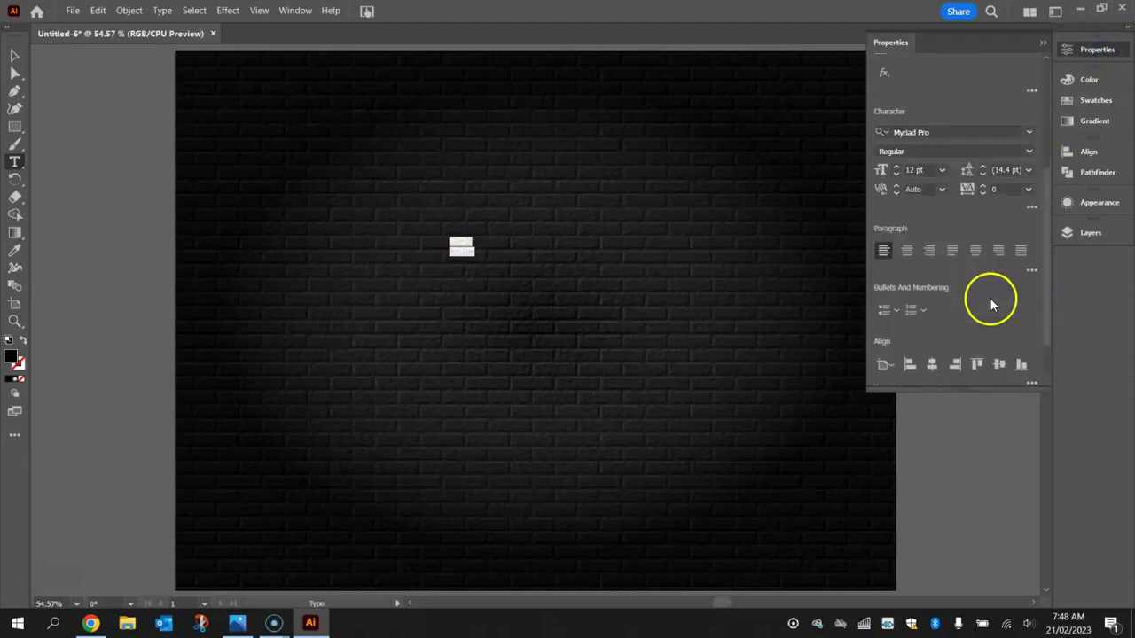
{"action": "left_click", "coordinate": [944, 170]}
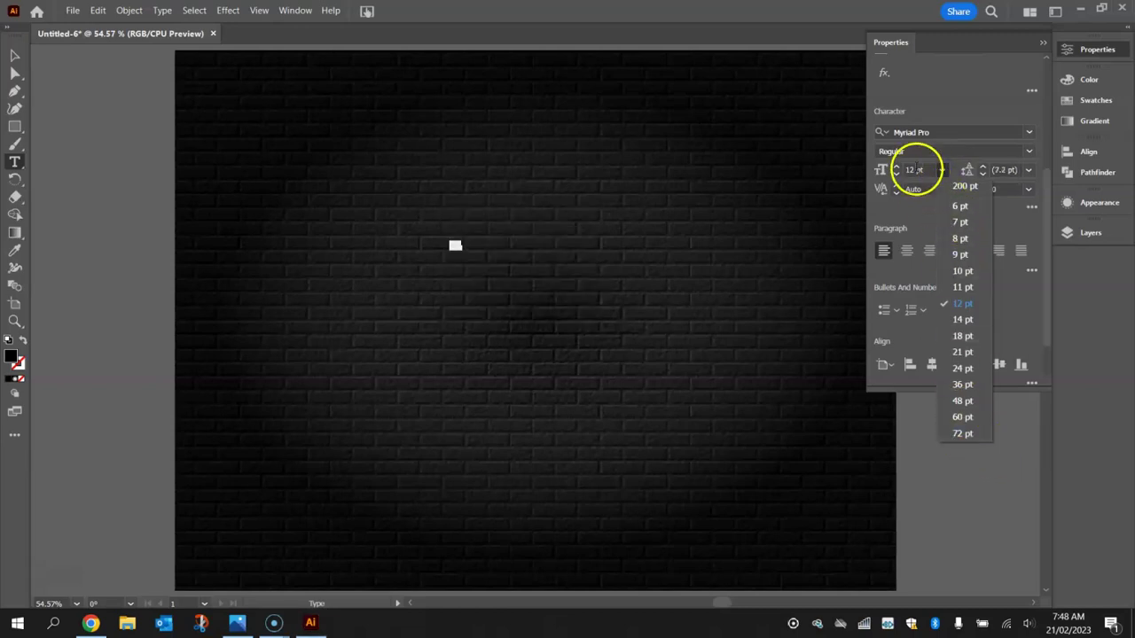
{"action": "left_click", "coordinate": [913, 170]}
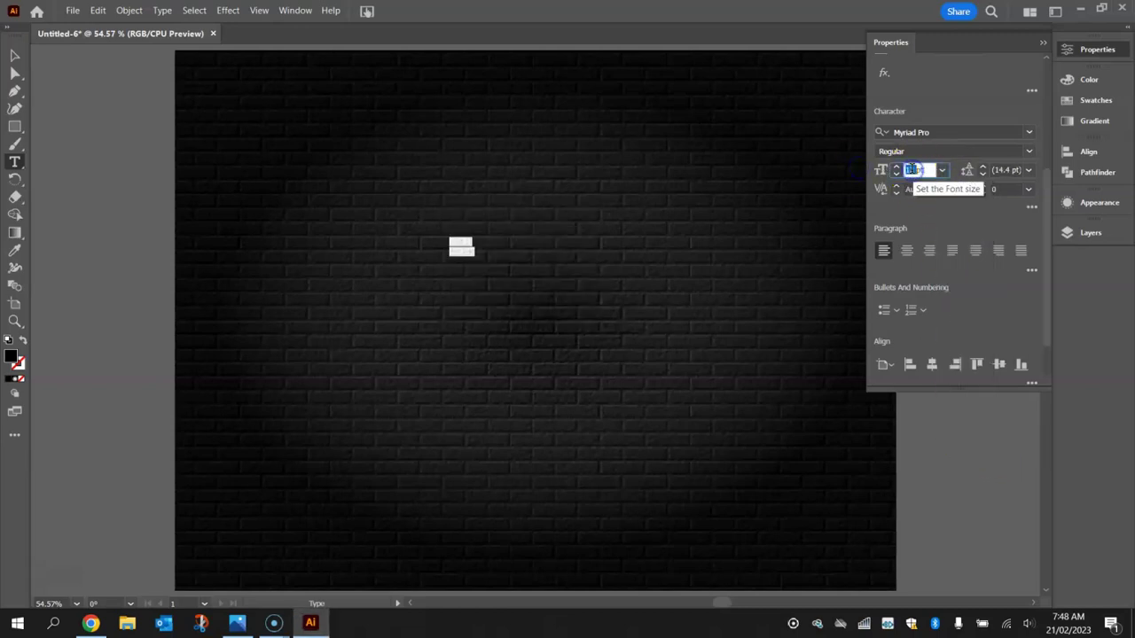
{"action": "key", "text": "Return"}
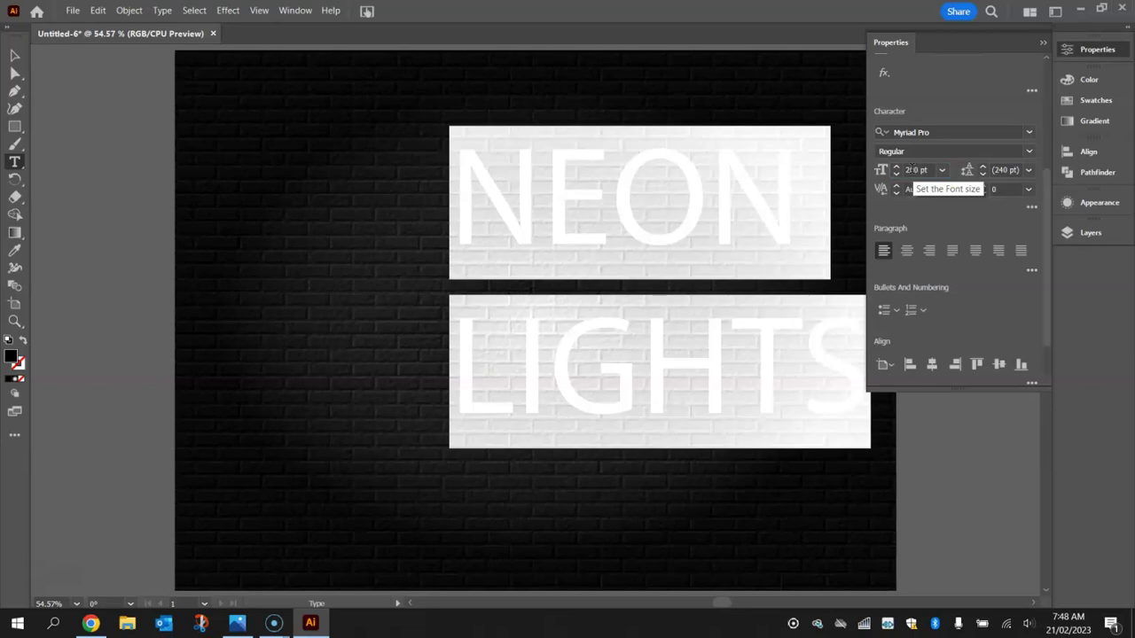
Centre-align the two text lines and move the block to the middle of the brick wall.
{"action": "left_click", "coordinate": [14, 55]}
{"action": "left_click", "coordinate": [621, 222]}
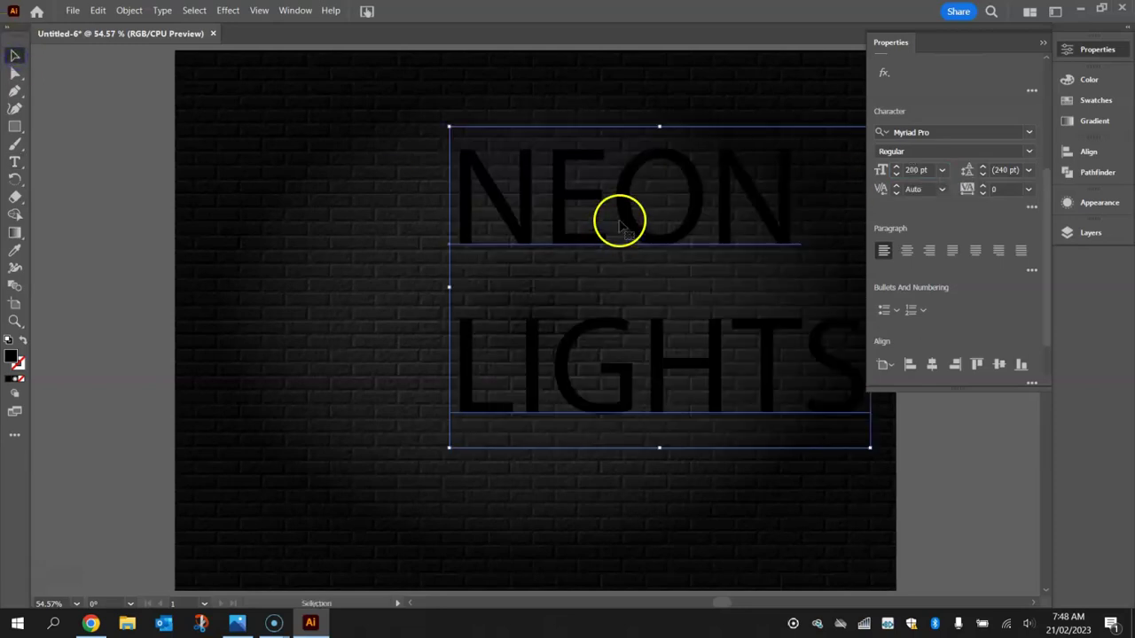
{"action": "left_click_drag", "start_coordinate": [625, 206], "coordinate": [503, 211]}
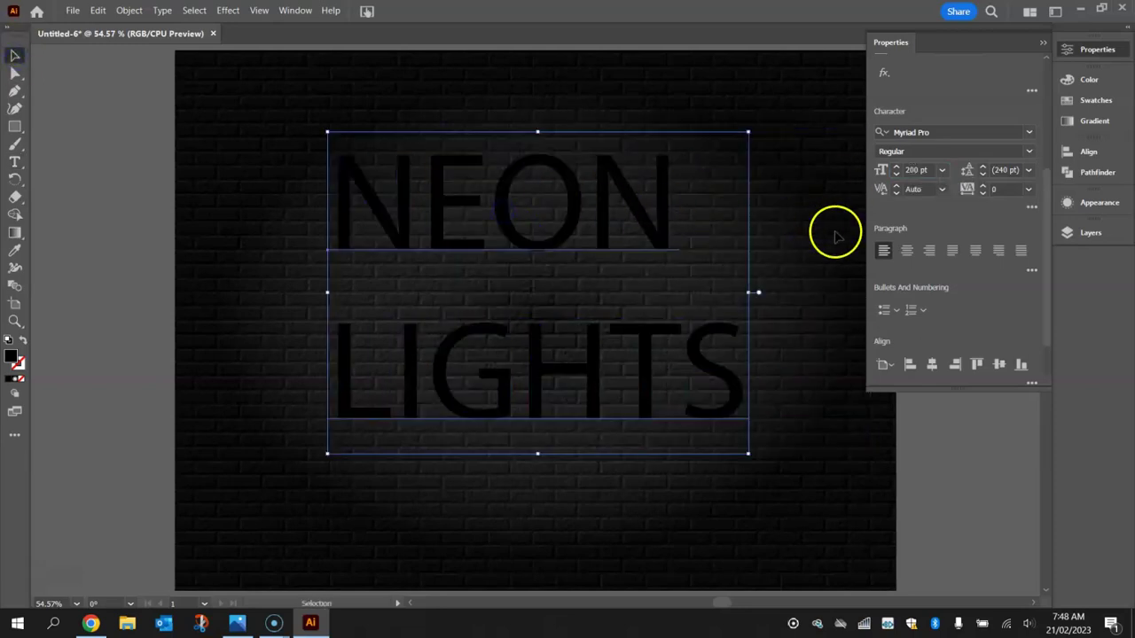
{"action": "left_click", "coordinate": [906, 251]}
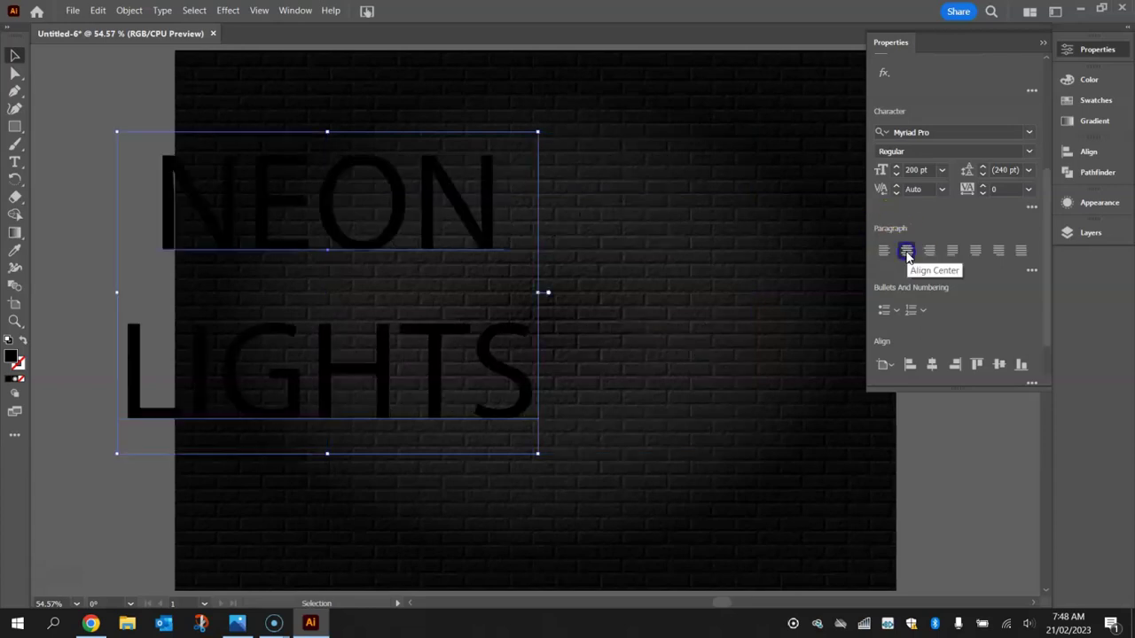
{"action": "left_click_drag", "start_coordinate": [392, 182], "coordinate": [601, 195]}
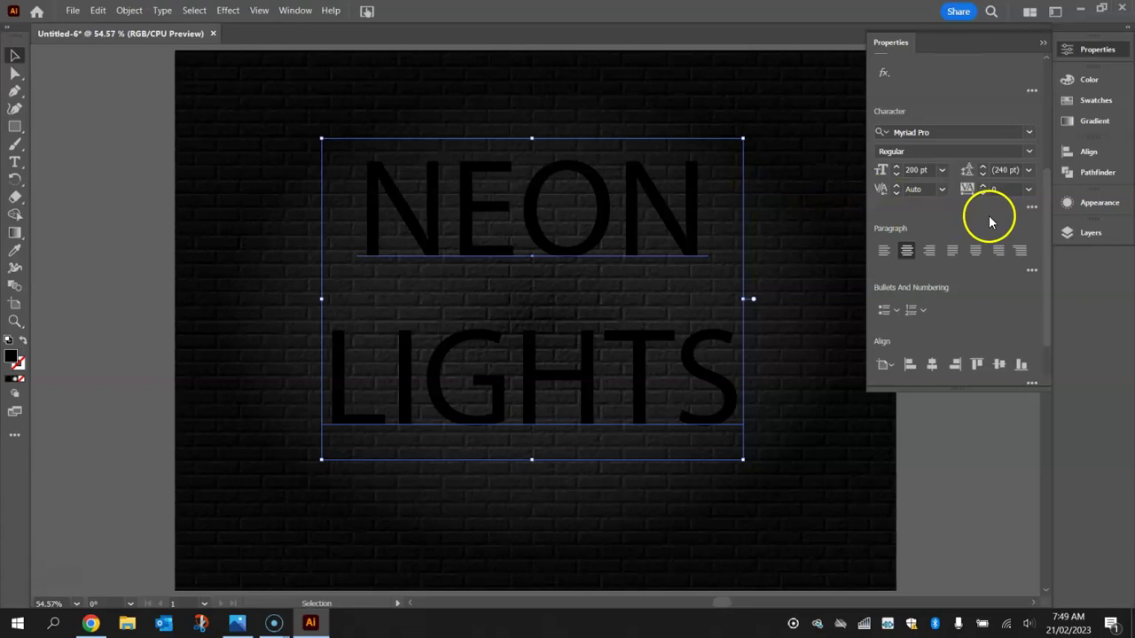
{"action": "left_click_drag", "start_coordinate": [1048, 193], "coordinate": [1038, 160]}
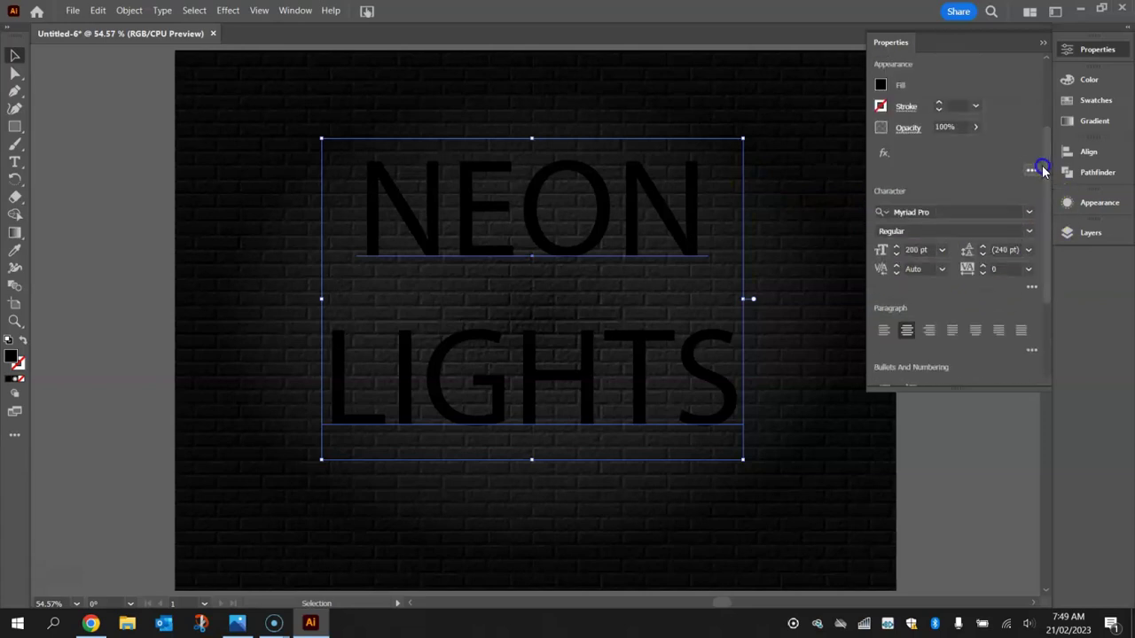
Set the NEON LIGHTS text in the NEONCITY Script font.
{"action": "left_click", "coordinate": [1028, 214]}
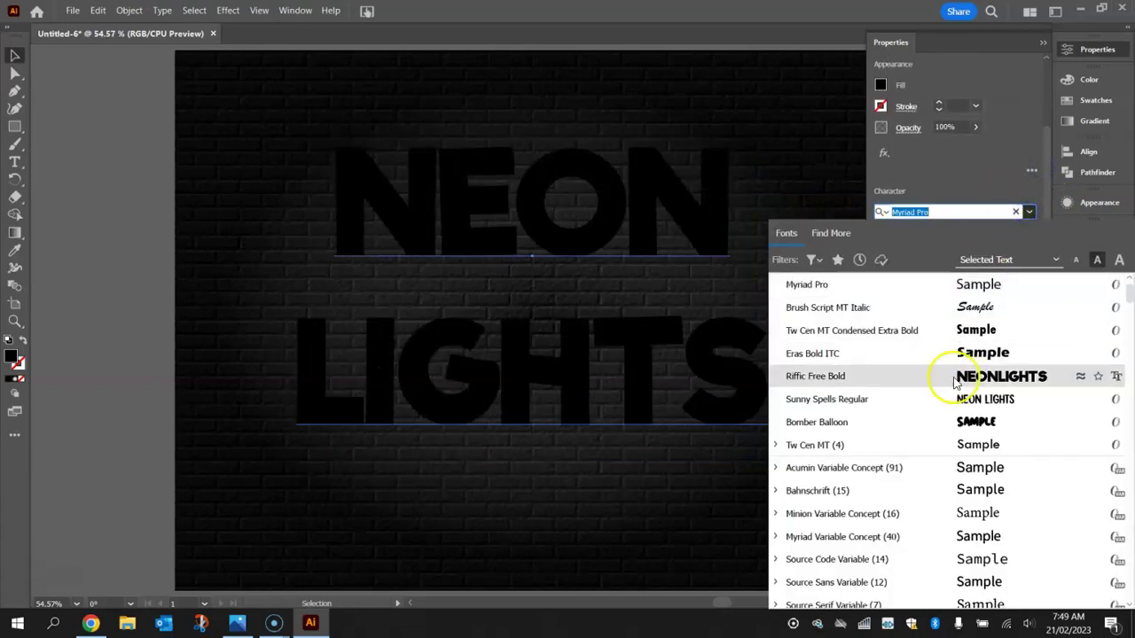
{"action": "type", "text": "NEON"}
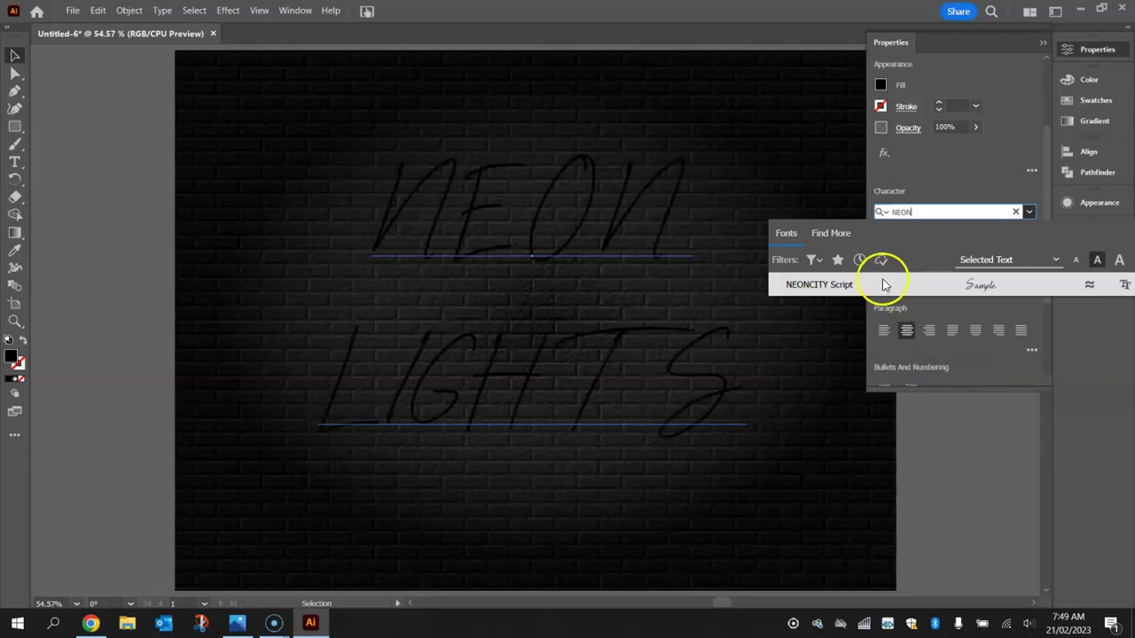
{"action": "left_click", "coordinate": [883, 285]}
Give the text a white fill, then reselect the NEON LIGHTS type object.
{"action": "left_click", "coordinate": [881, 84]}
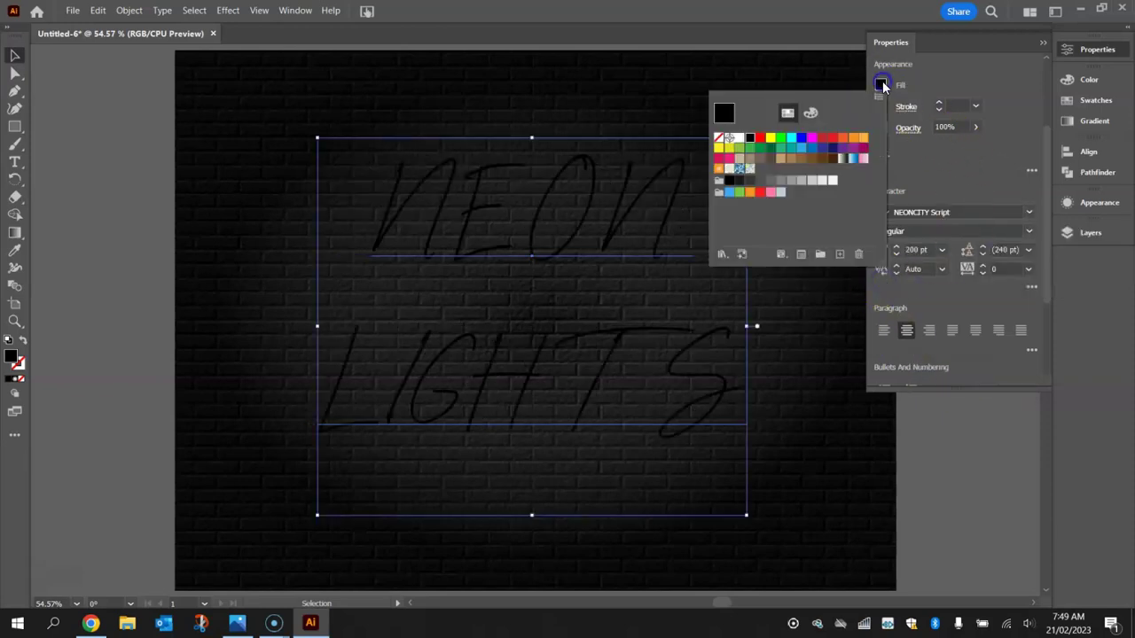
{"action": "left_click", "coordinate": [739, 139]}
{"action": "left_click", "coordinate": [994, 162]}
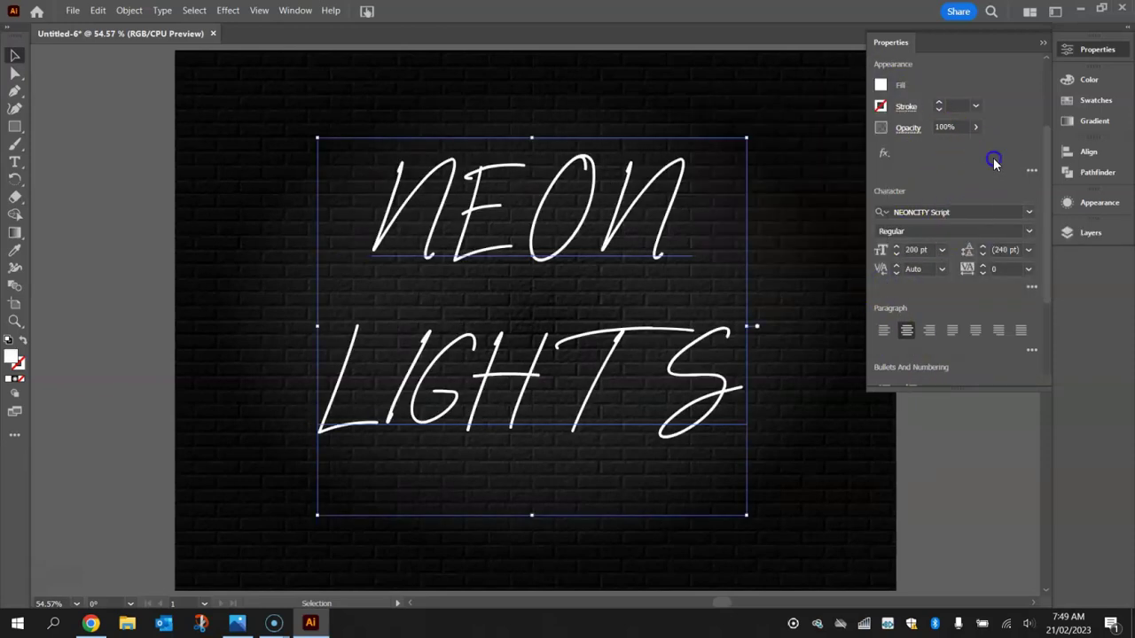
{"action": "left_click", "coordinate": [776, 161]}
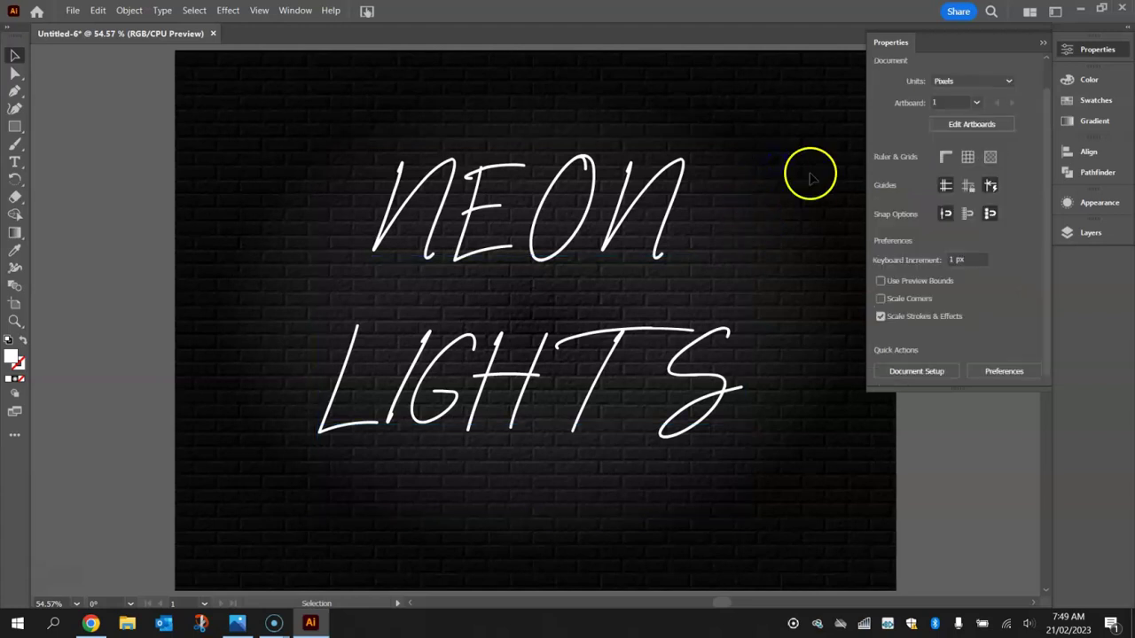
{"action": "left_click", "coordinate": [1097, 50]}
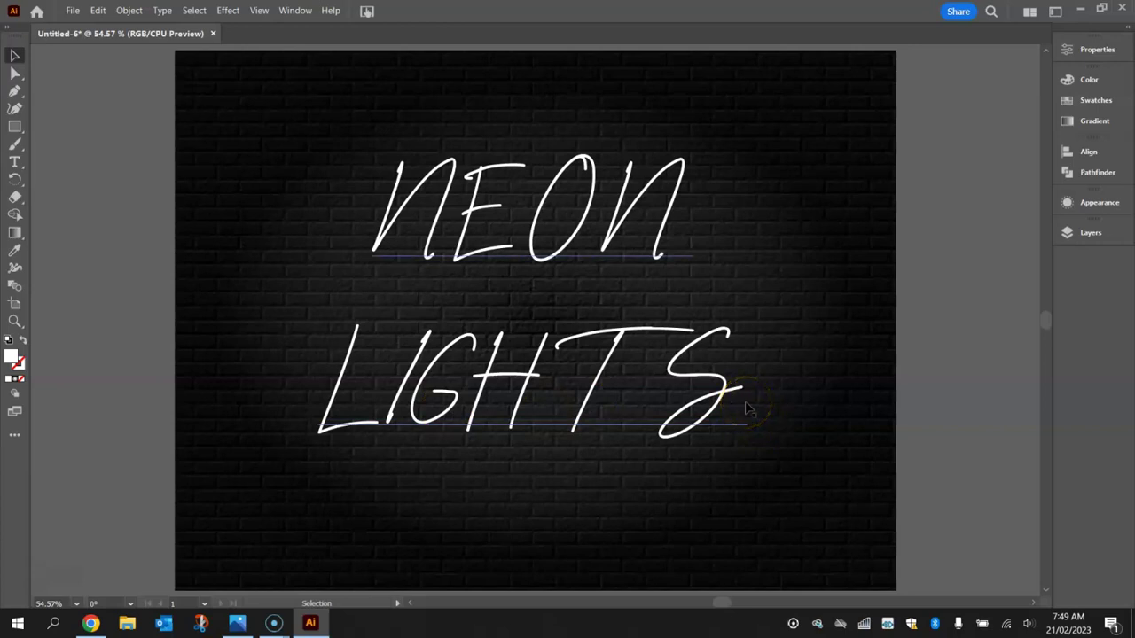
{"action": "left_click", "coordinate": [544, 215]}
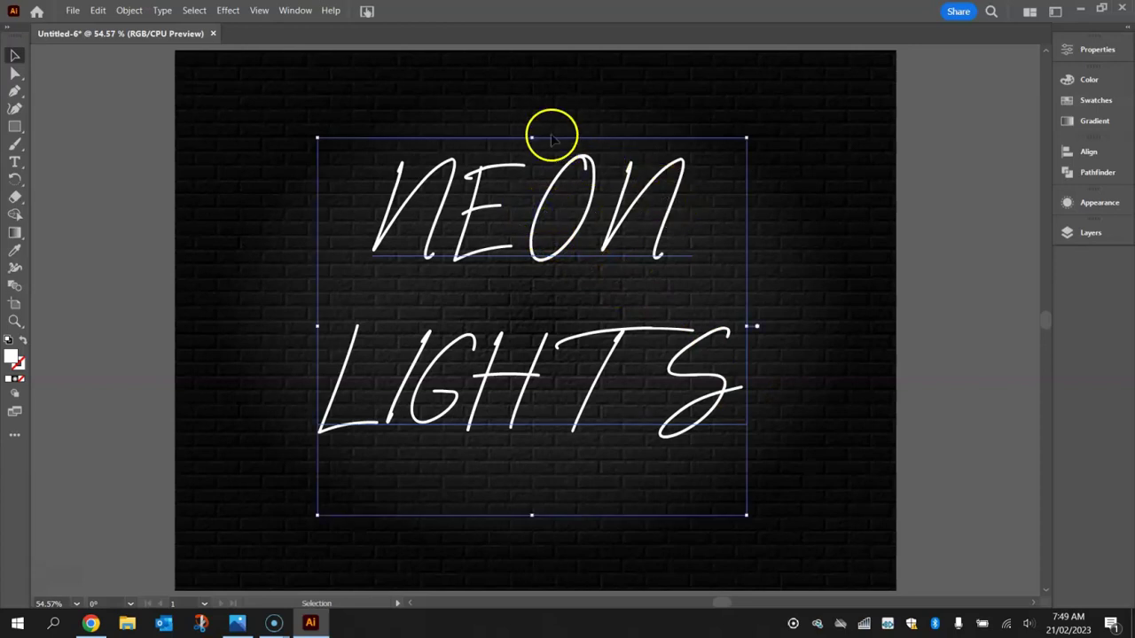
In Appearance, remove the Characters-level fill so the NEON LIGHTS lettering disappears.
{"action": "left_click", "coordinate": [1100, 203]}
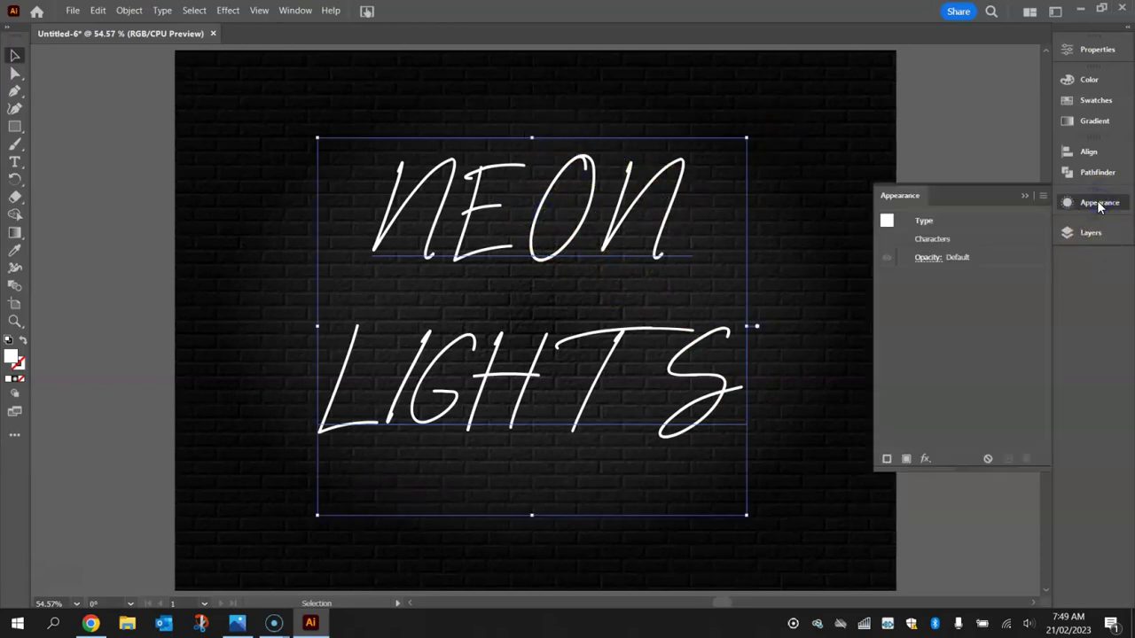
{"action": "left_click", "coordinate": [939, 241]}
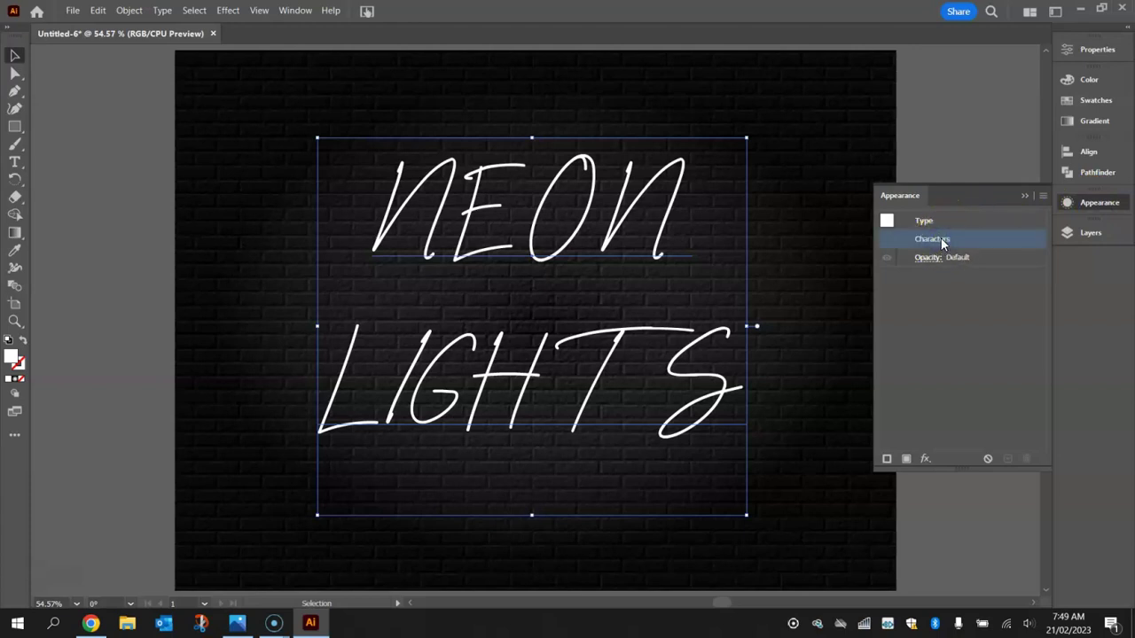
{"action": "double_click", "coordinate": [945, 241]}
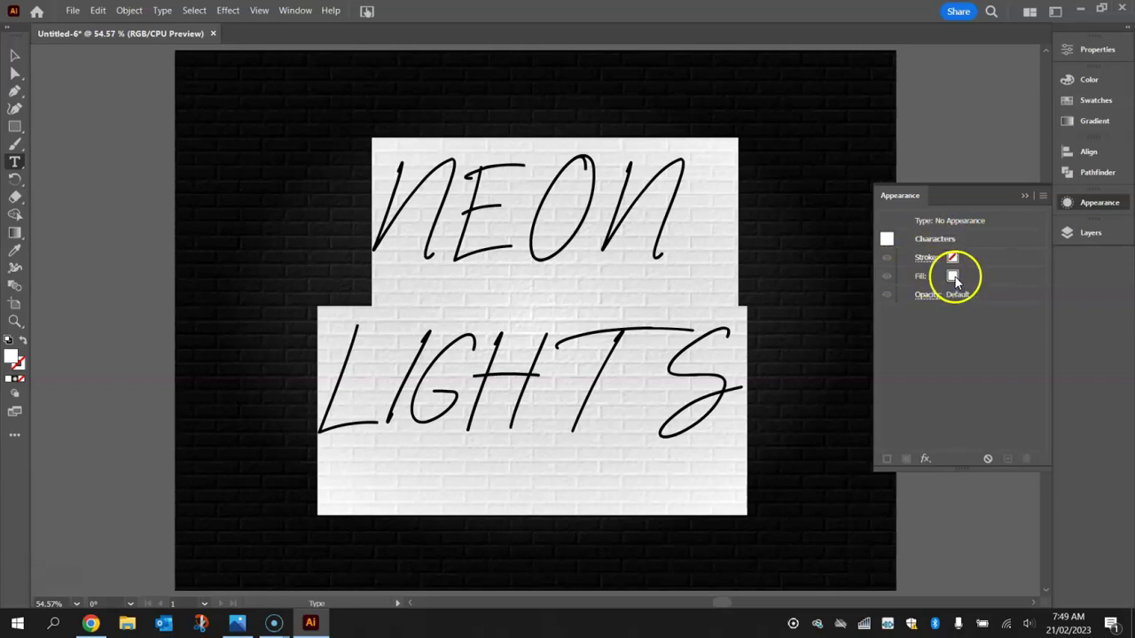
{"action": "left_click", "coordinate": [953, 276]}
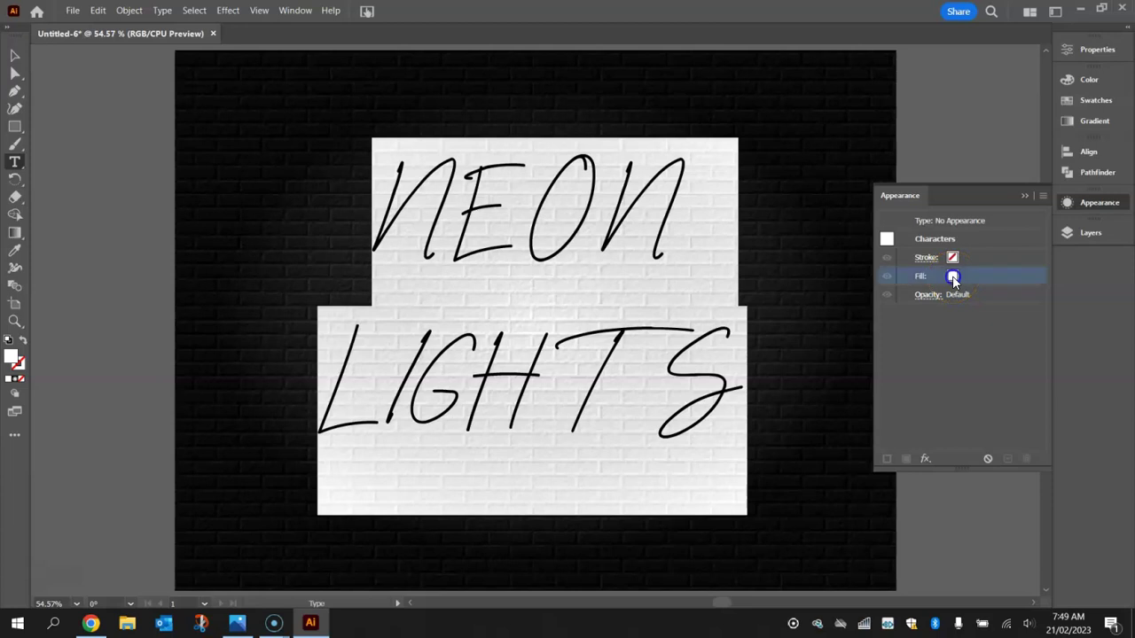
{"action": "left_click", "coordinate": [967, 279]}
{"action": "left_click", "coordinate": [814, 301]}
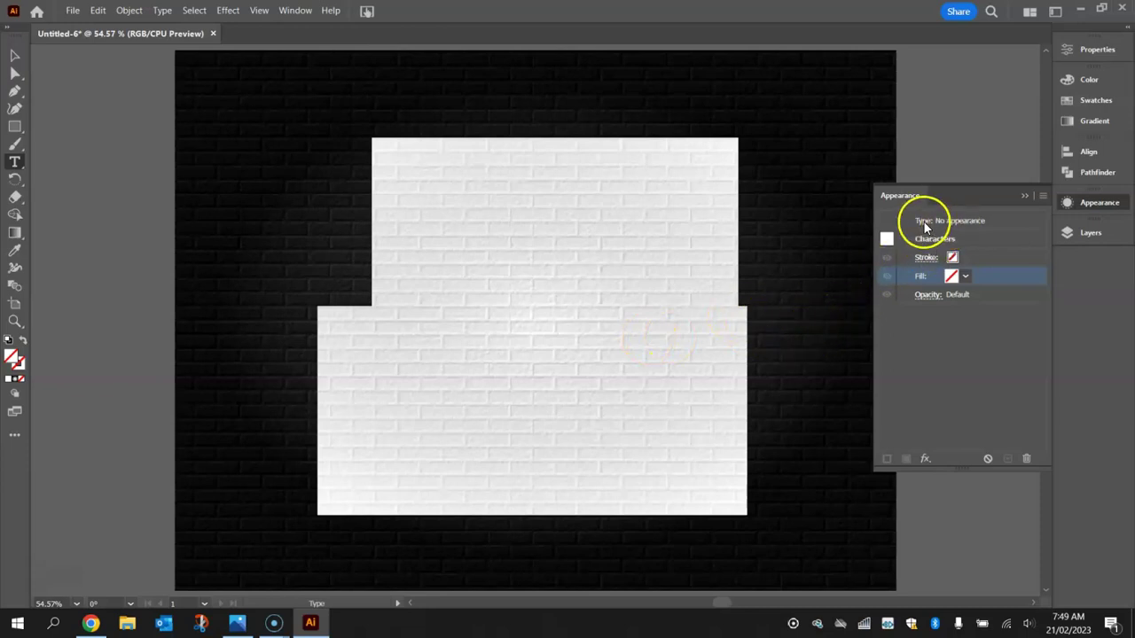
{"action": "left_click", "coordinate": [954, 220]}
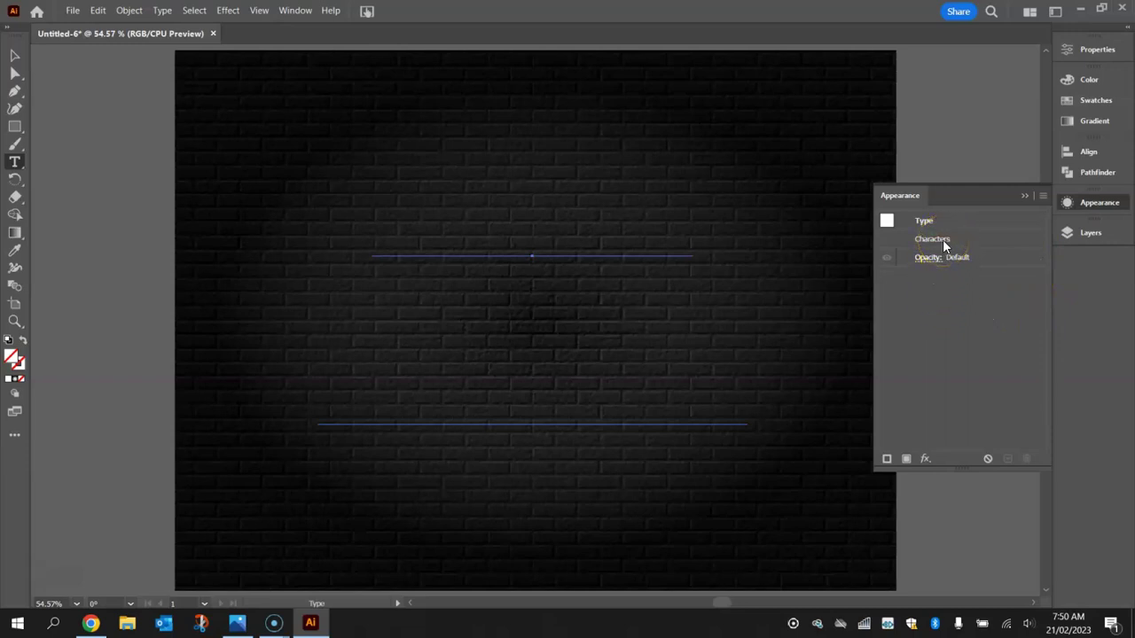
Add a 1 pt black stroke to the type object and move its empty fill above it.
{"action": "left_click", "coordinate": [886, 460]}
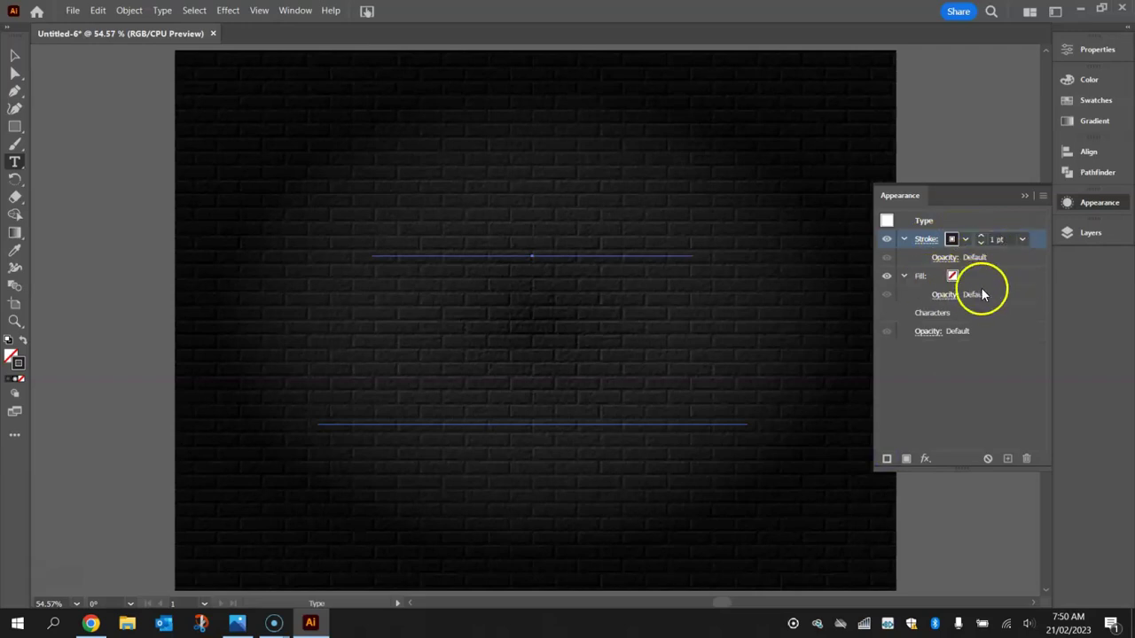
{"action": "left_click", "coordinate": [981, 279]}
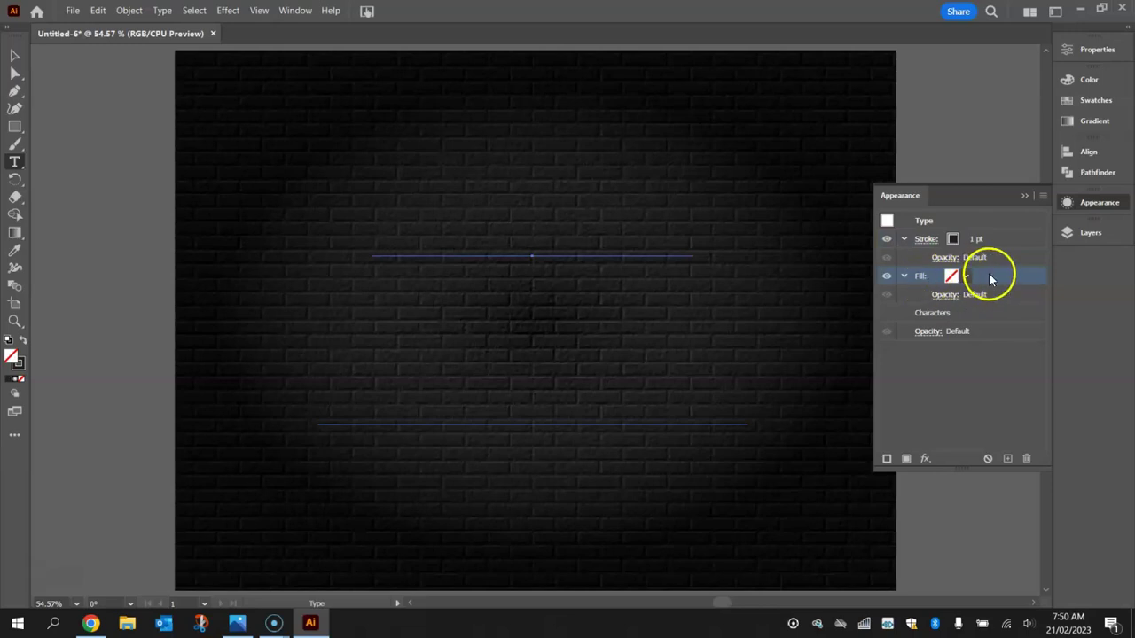
{"action": "left_click", "coordinate": [904, 275]}
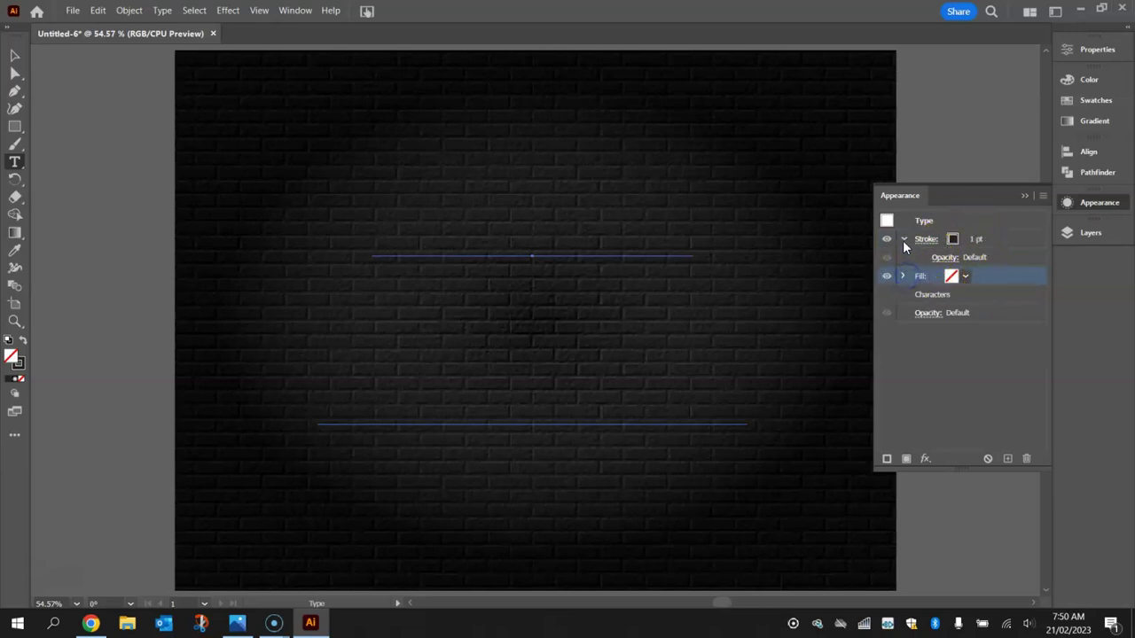
{"action": "left_click", "coordinate": [904, 239]}
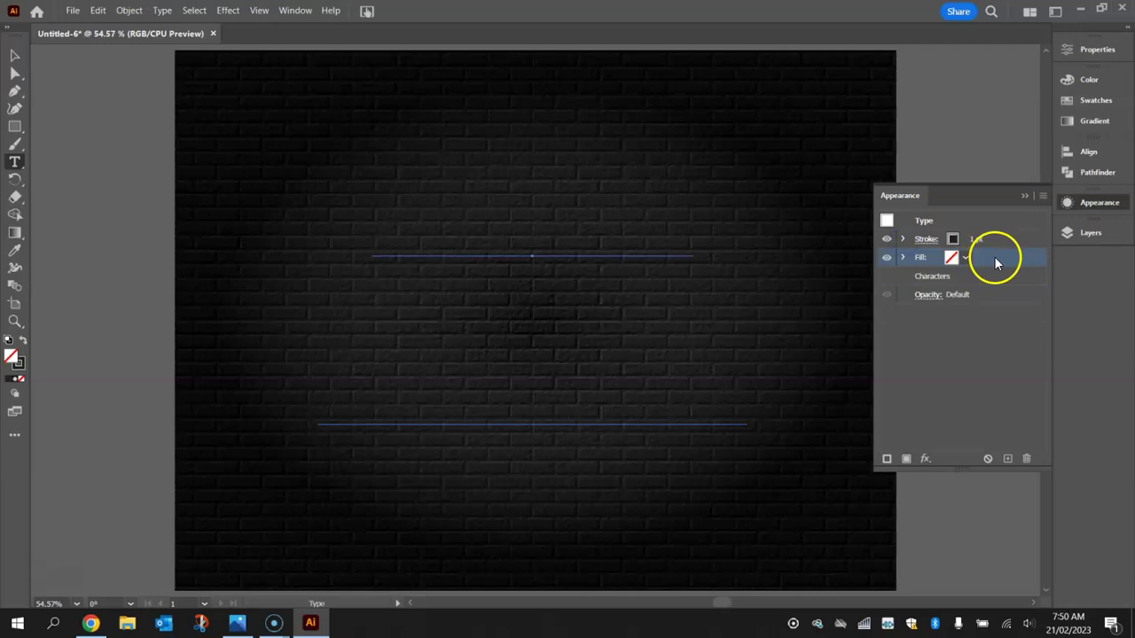
{"action": "left_click_drag", "start_coordinate": [988, 256], "coordinate": [978, 230]}
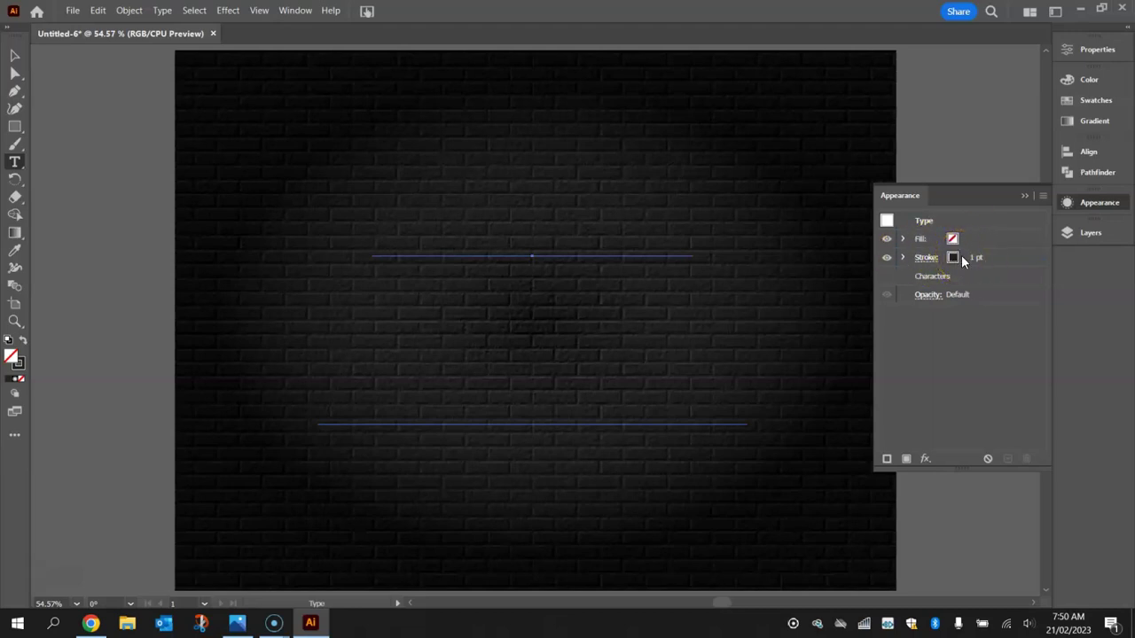
Make the text stroke white and raise its weight to 6 pt.
{"action": "left_click", "coordinate": [954, 256]}
{"action": "left_click", "coordinate": [962, 256]}
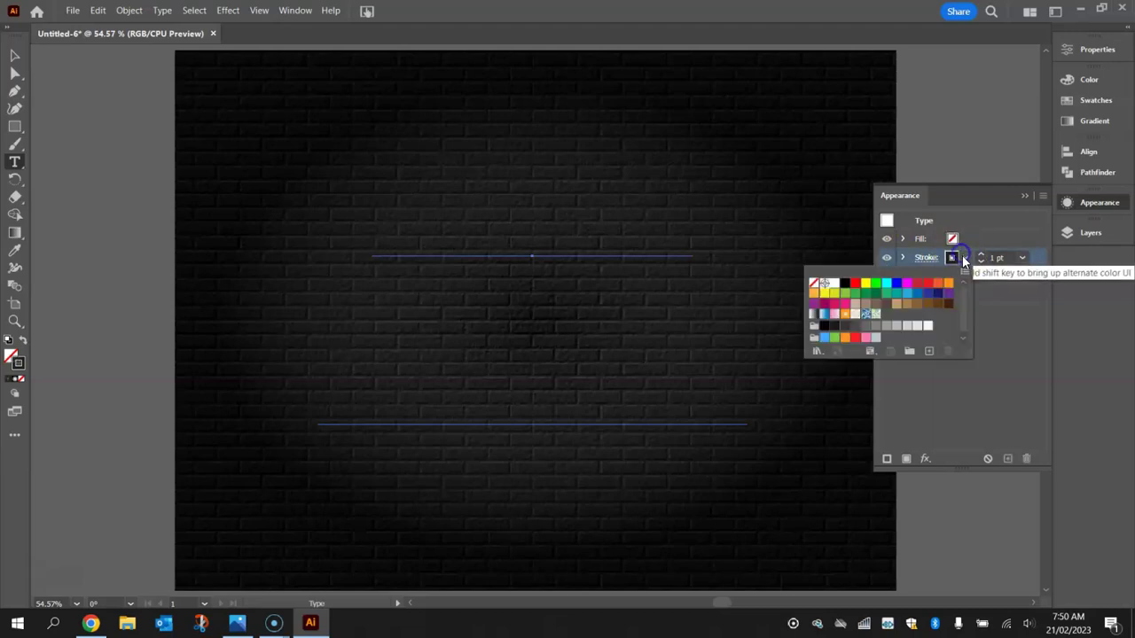
{"action": "left_click", "coordinate": [833, 283]}
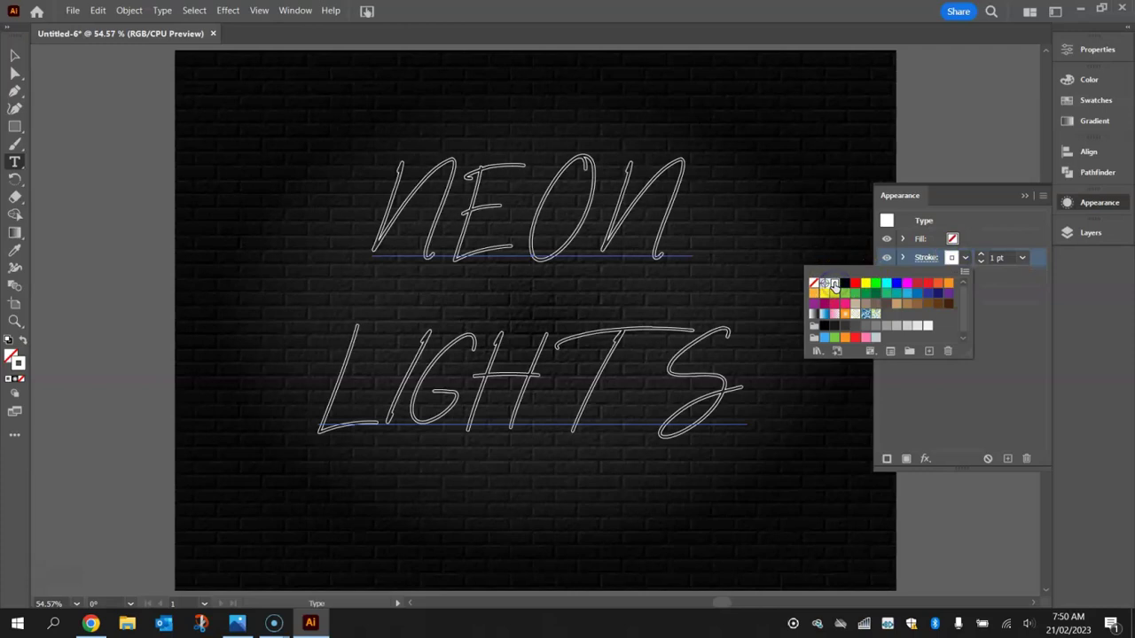
{"action": "left_click", "coordinate": [1009, 241]}
{"action": "left_click", "coordinate": [981, 255]}
{"action": "left_click", "coordinate": [982, 255]}
{"action": "left_click", "coordinate": [981, 255]}
{"action": "left_click", "coordinate": [981, 254]}
{"action": "left_click", "coordinate": [982, 254]}
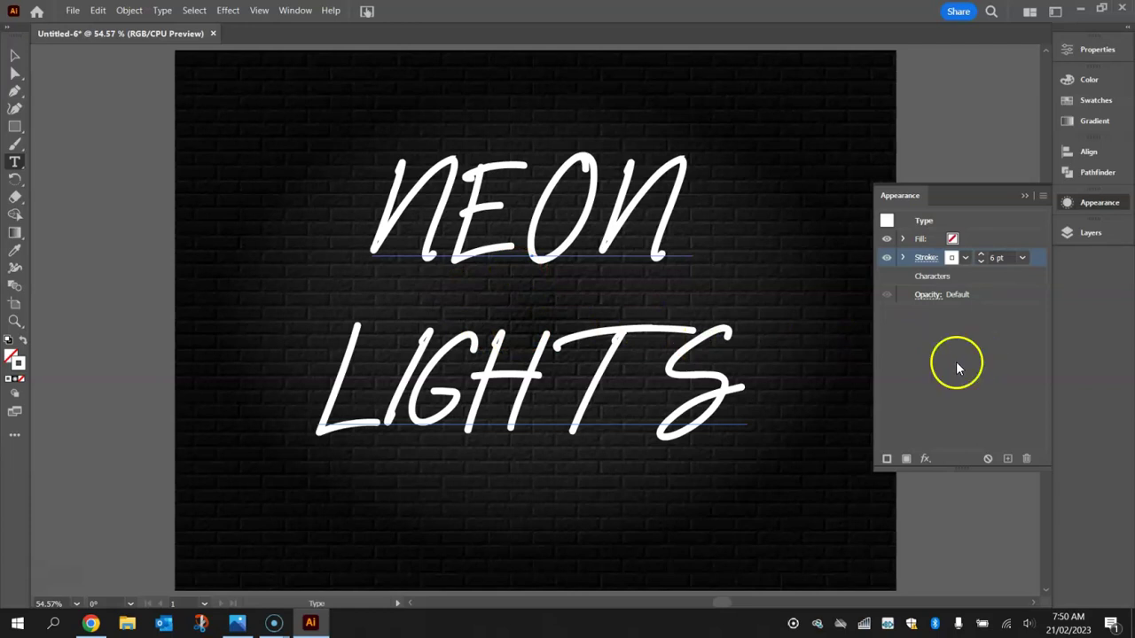
{"action": "left_click", "coordinate": [938, 278]}
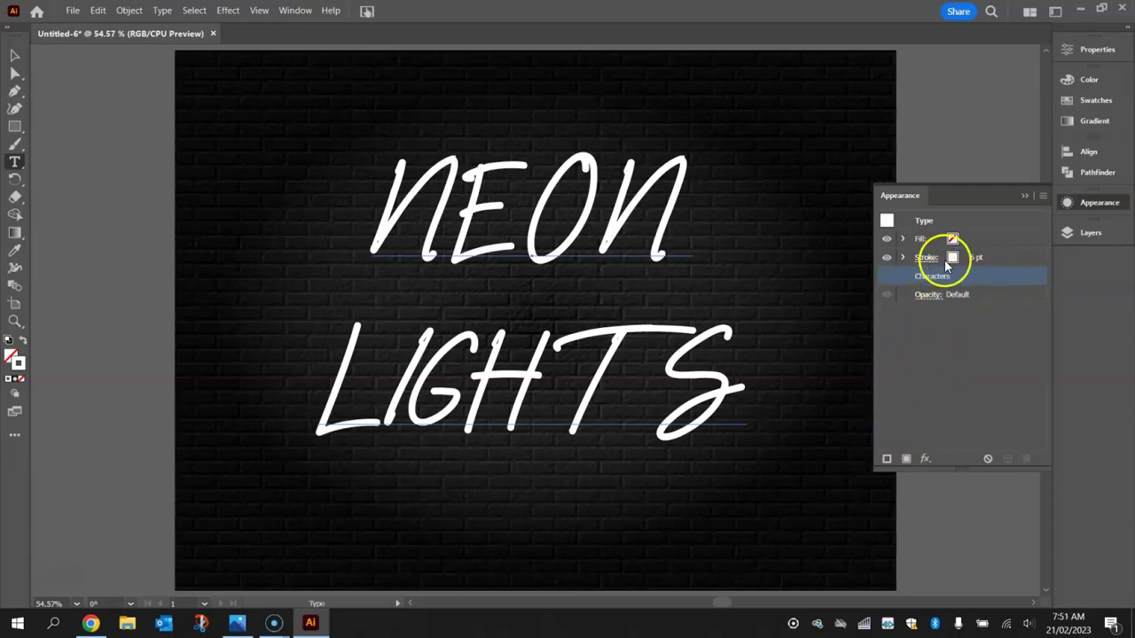
Add a second 13 pt stroke using the White, Black gradient swatch.
{"action": "left_click", "coordinate": [887, 460]}
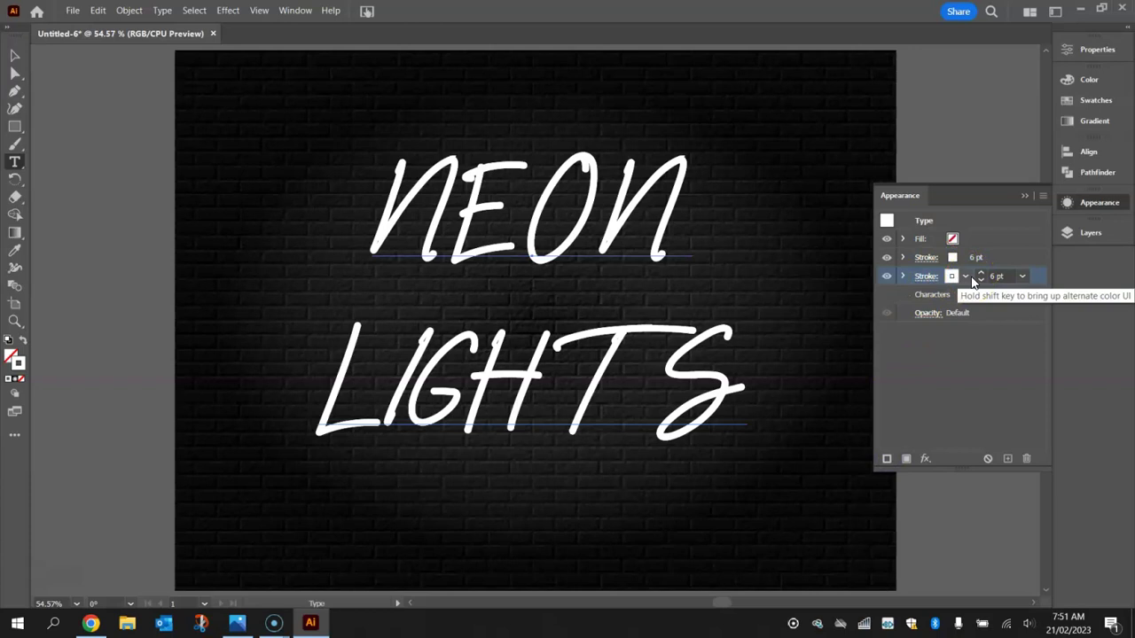
{"action": "left_click", "coordinate": [980, 274]}
{"action": "left_click", "coordinate": [980, 274]}
{"action": "left_click", "coordinate": [981, 274]}
{"action": "left_click", "coordinate": [980, 274]}
{"action": "left_click", "coordinate": [980, 274]}
{"action": "left_click", "coordinate": [981, 274]}
{"action": "left_click", "coordinate": [981, 274]}
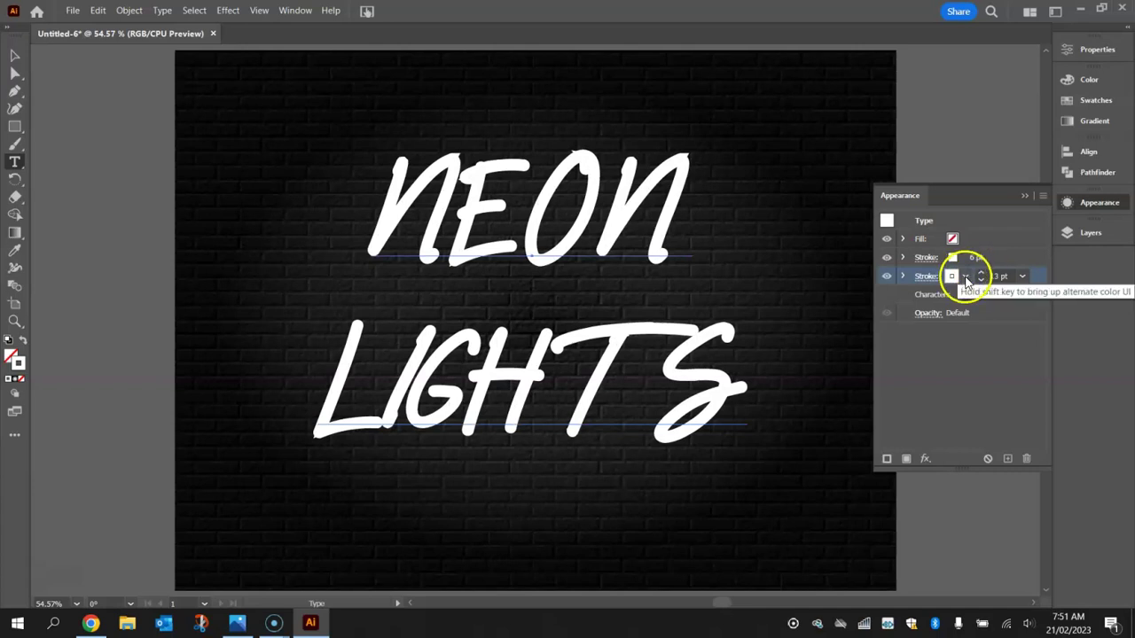
{"action": "left_click", "coordinate": [965, 276]}
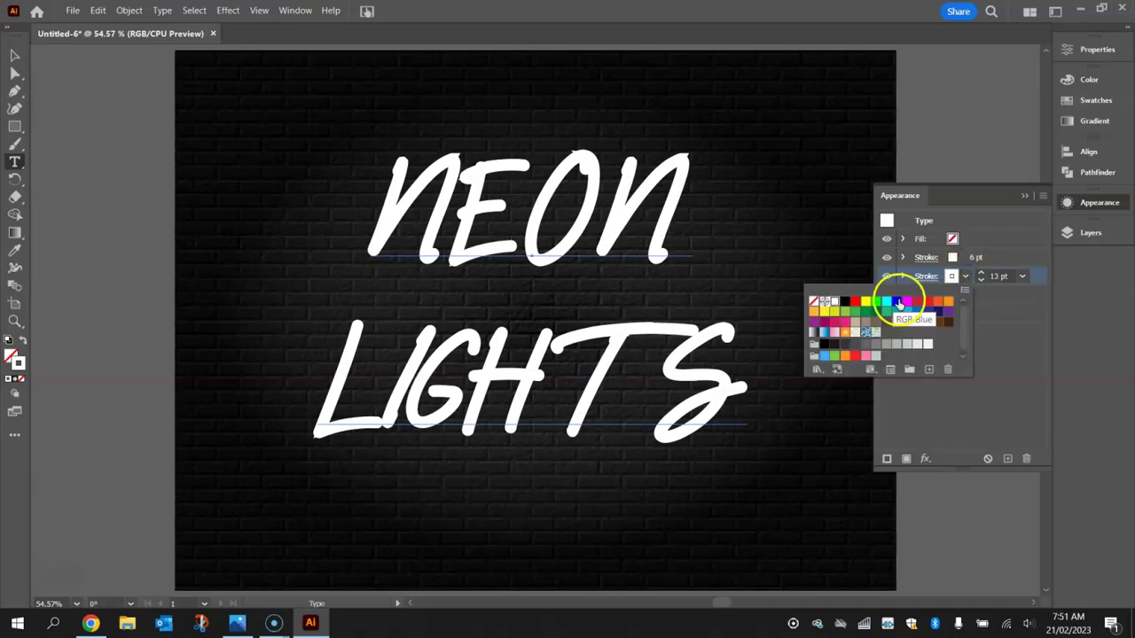
{"action": "left_click", "coordinate": [814, 334]}
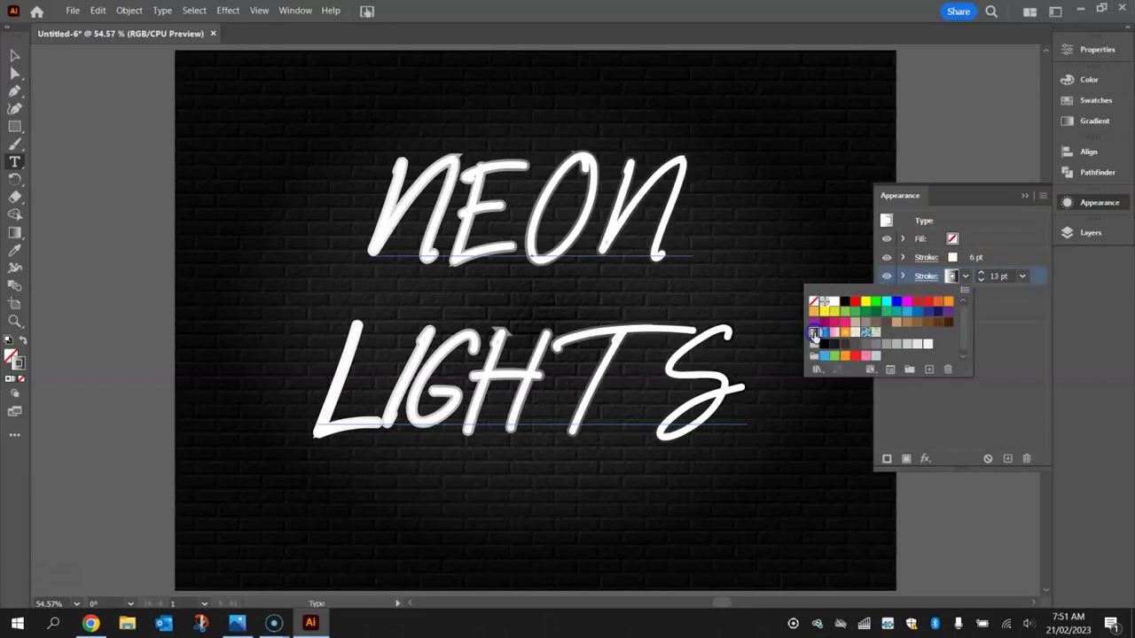
{"action": "left_click", "coordinate": [1014, 325]}
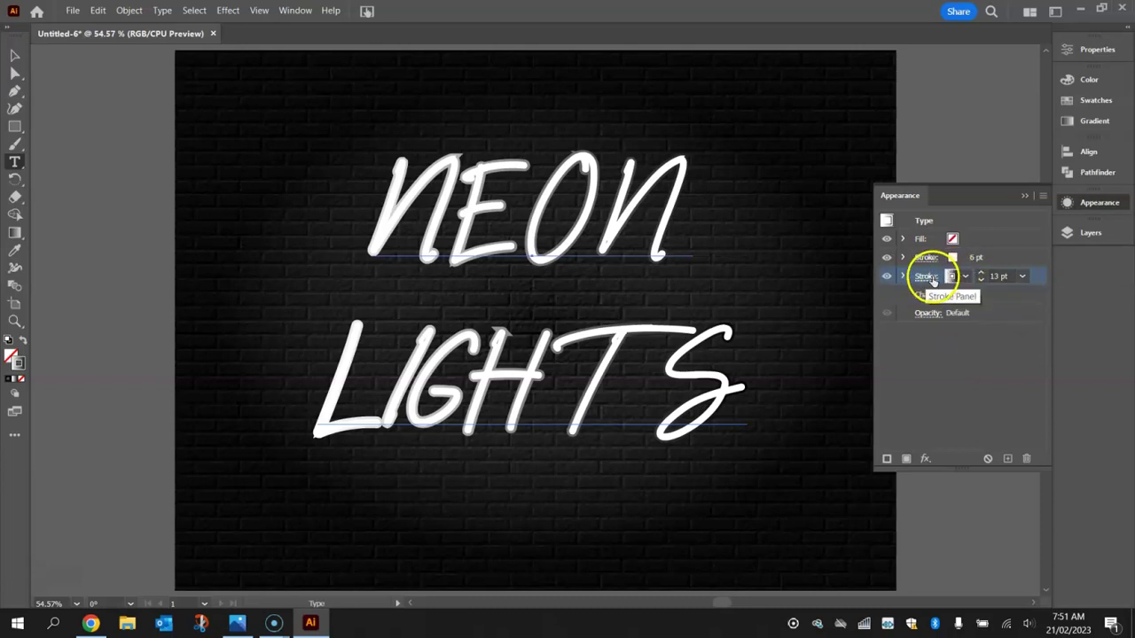
{"action": "left_click", "coordinate": [1093, 122]}
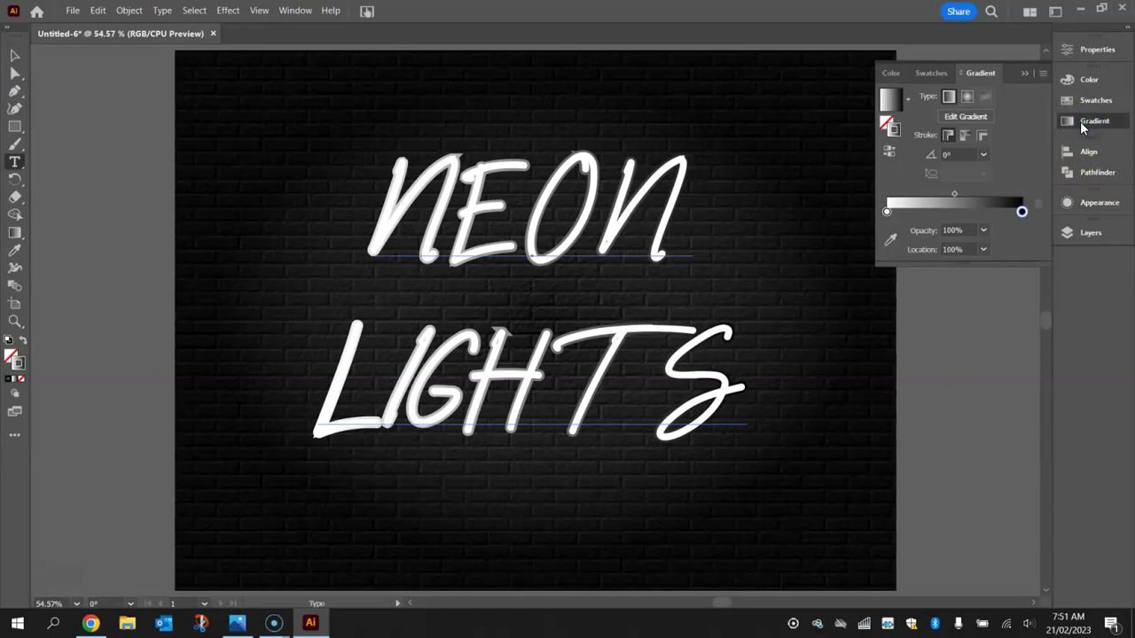
Set the gradient angle to 90° and make the left stop light orange with RGB sliders.
{"action": "left_click", "coordinate": [983, 154]}
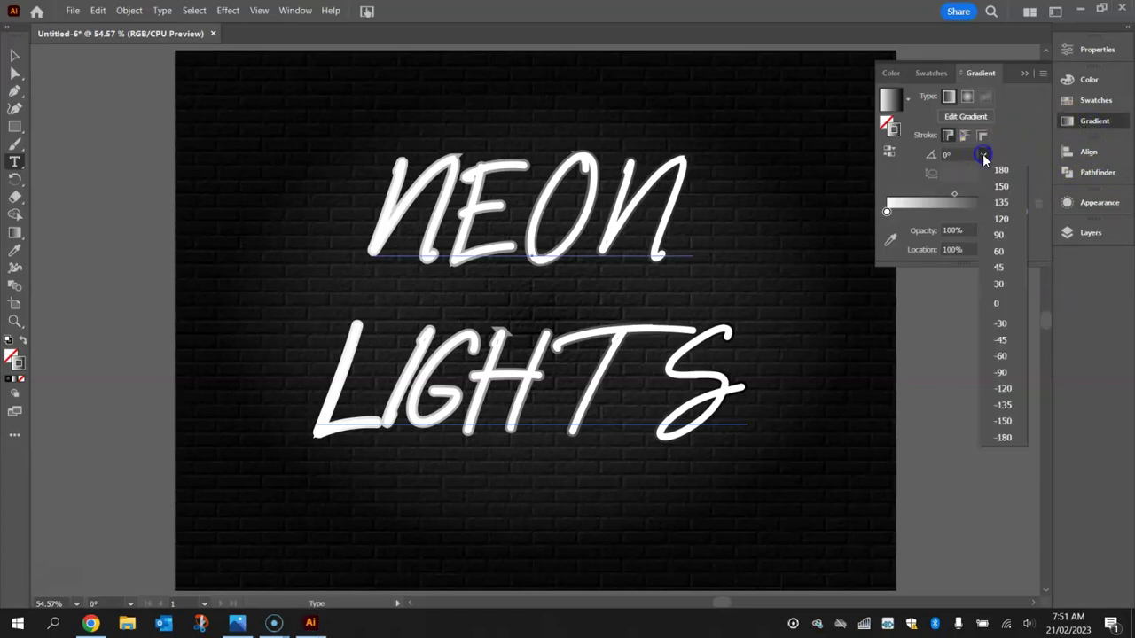
{"action": "left_click", "coordinate": [1000, 233]}
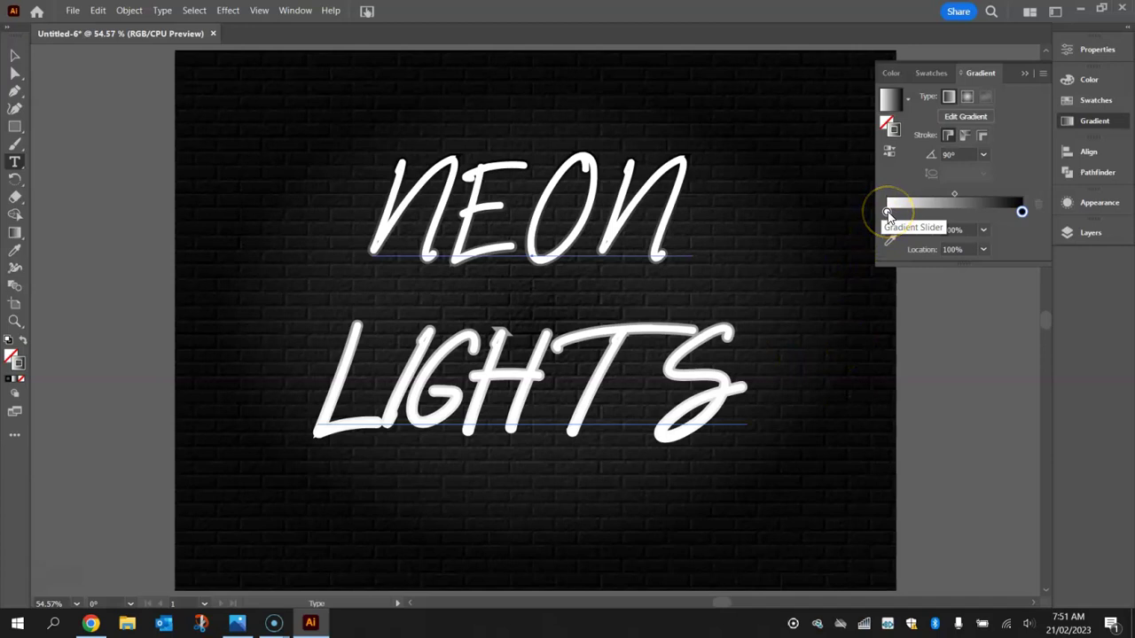
{"action": "double_click", "coordinate": [888, 214]}
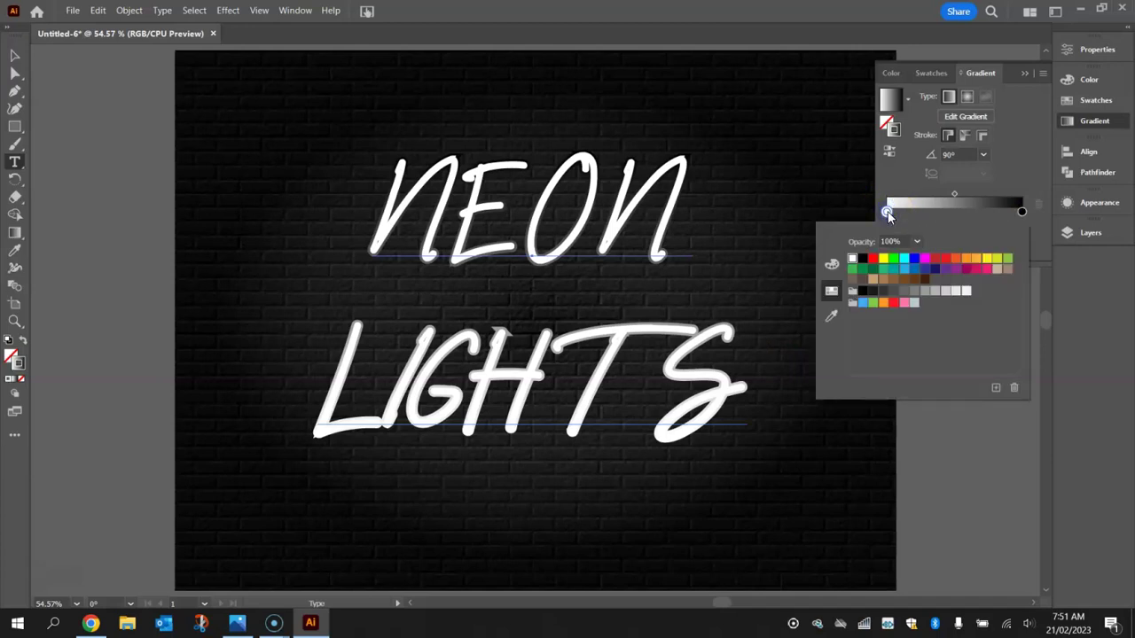
{"action": "left_click", "coordinate": [977, 258]}
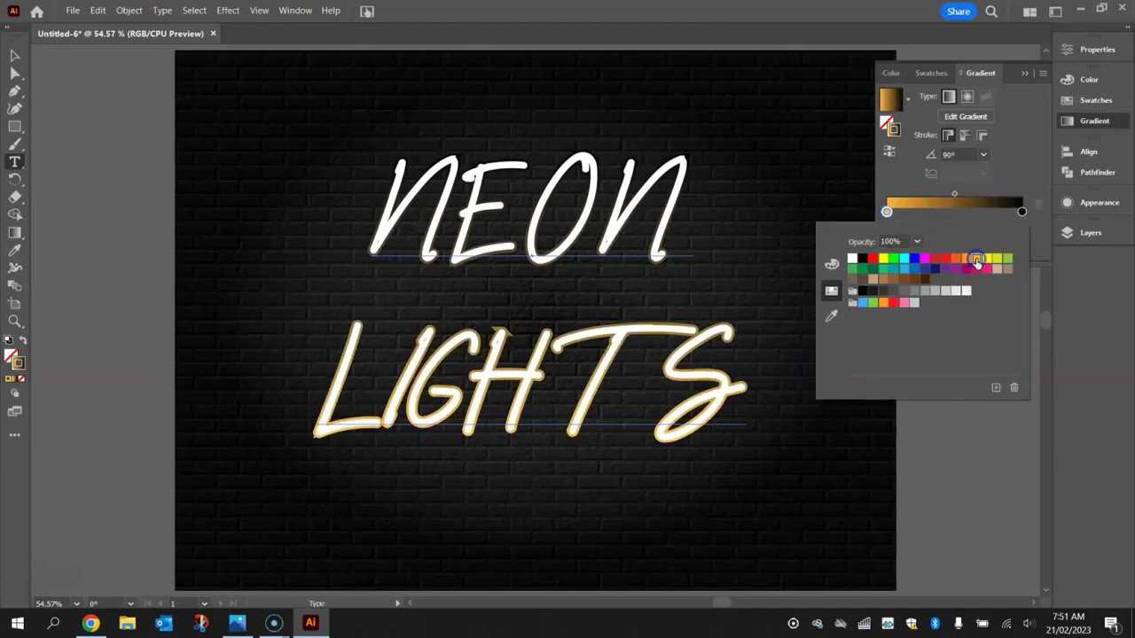
{"action": "left_click", "coordinate": [918, 200]}
{"action": "double_click", "coordinate": [886, 211]}
{"action": "left_click", "coordinate": [833, 265]}
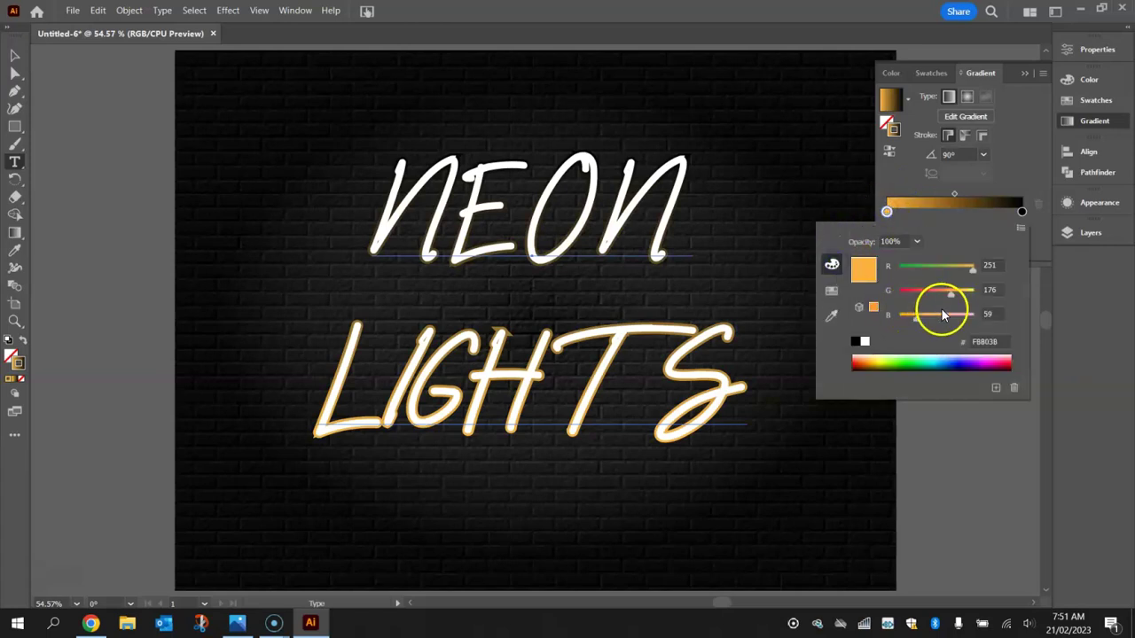
{"action": "left_click_drag", "start_coordinate": [953, 294], "coordinate": [925, 323]}
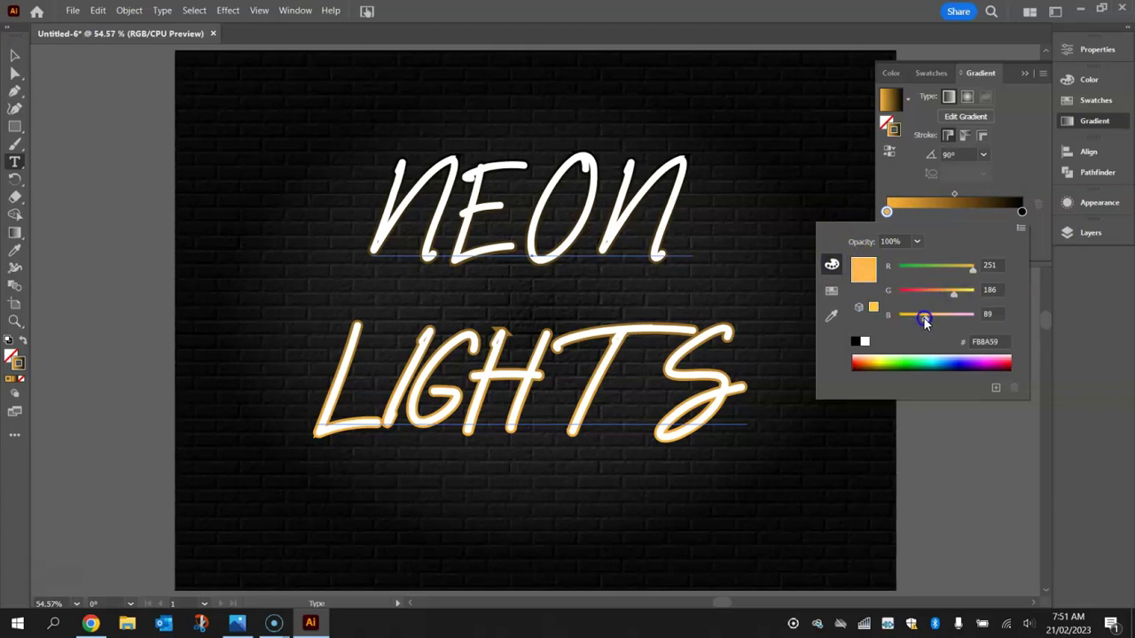
{"action": "left_click", "coordinate": [1009, 180]}
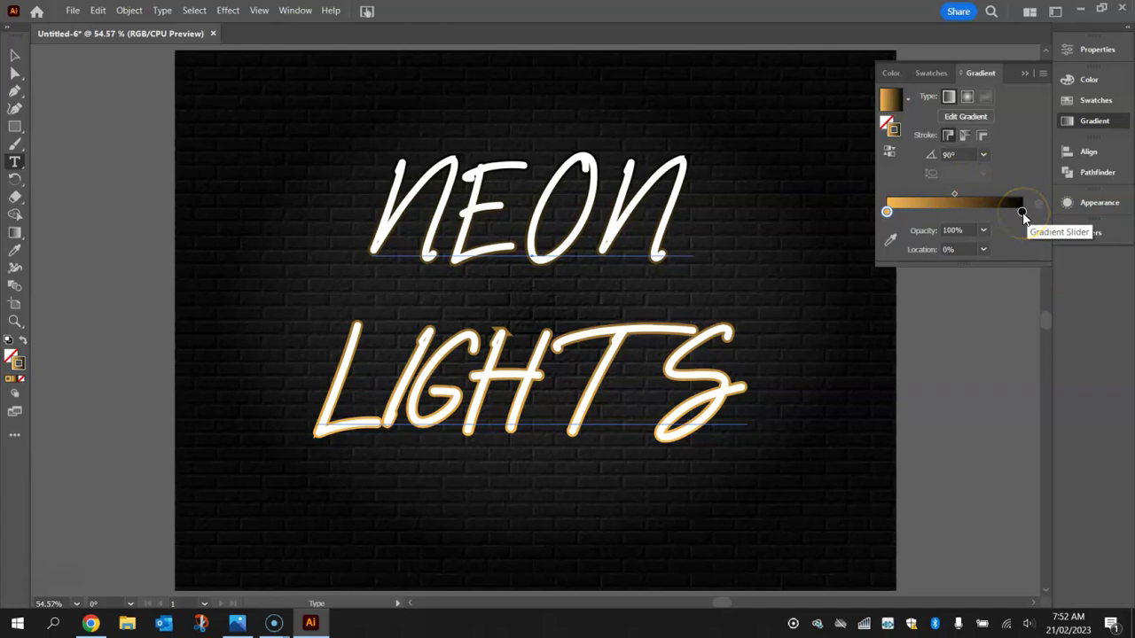
Set the right gradient stop to light pink.
{"action": "double_click", "coordinate": [1021, 213]}
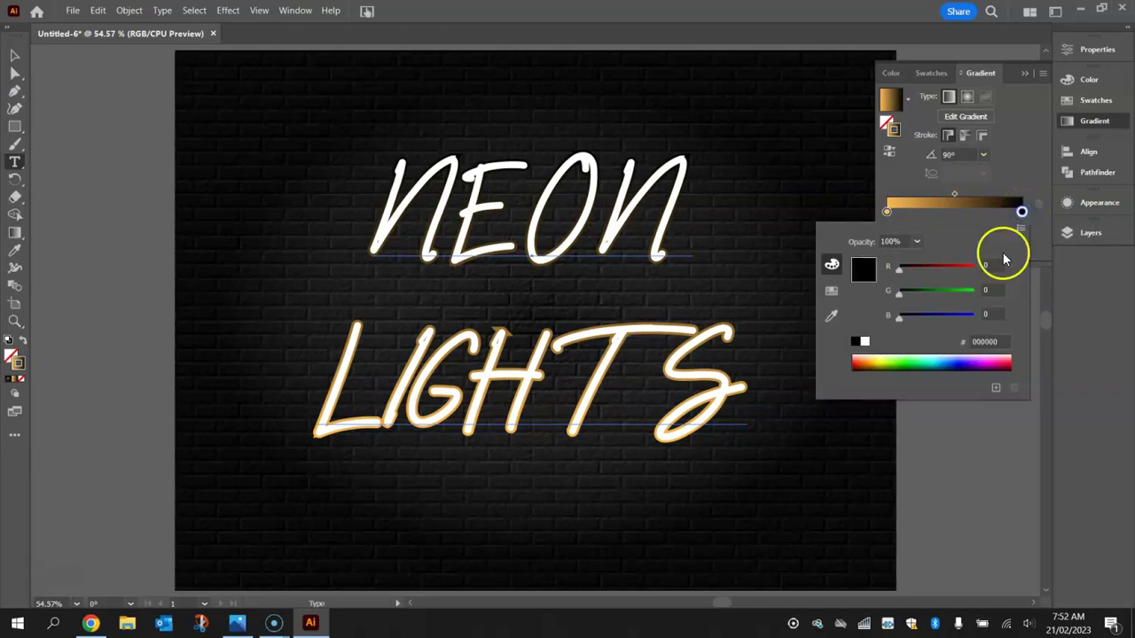
{"action": "left_click", "coordinate": [987, 354]}
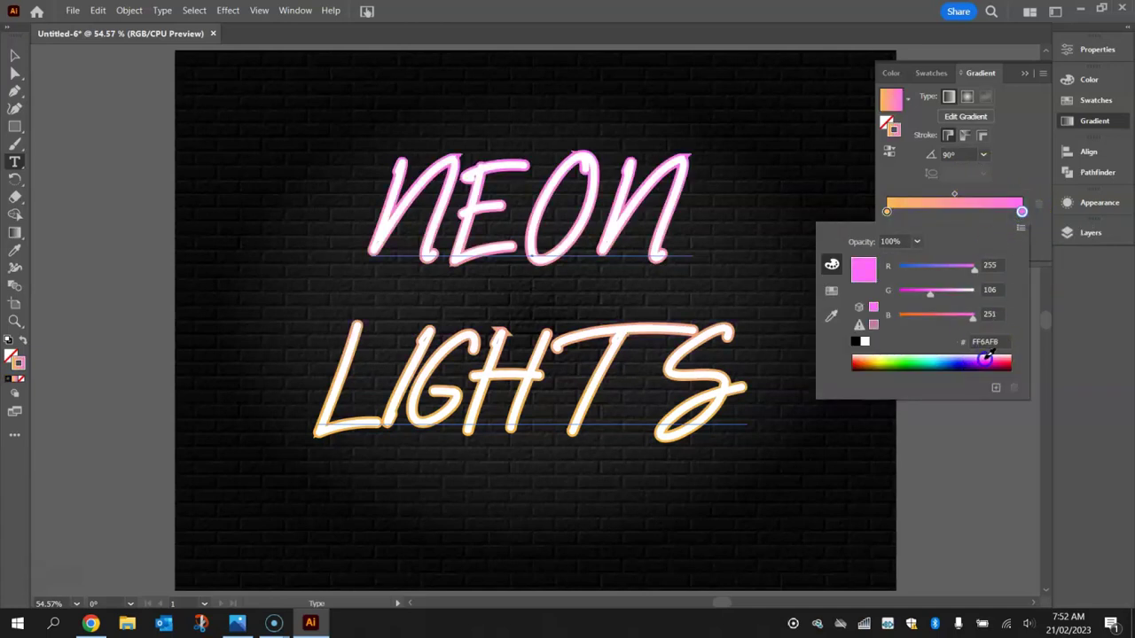
{"action": "mouse_move", "coordinate": [959, 290]}
{"action": "left_mouse_down"}
{"action": "mouse_move", "coordinate": [945, 298]}
{"action": "mouse_move", "coordinate": [953, 294]}
{"action": "left_mouse_up"}
{"action": "left_click", "coordinate": [1025, 167]}
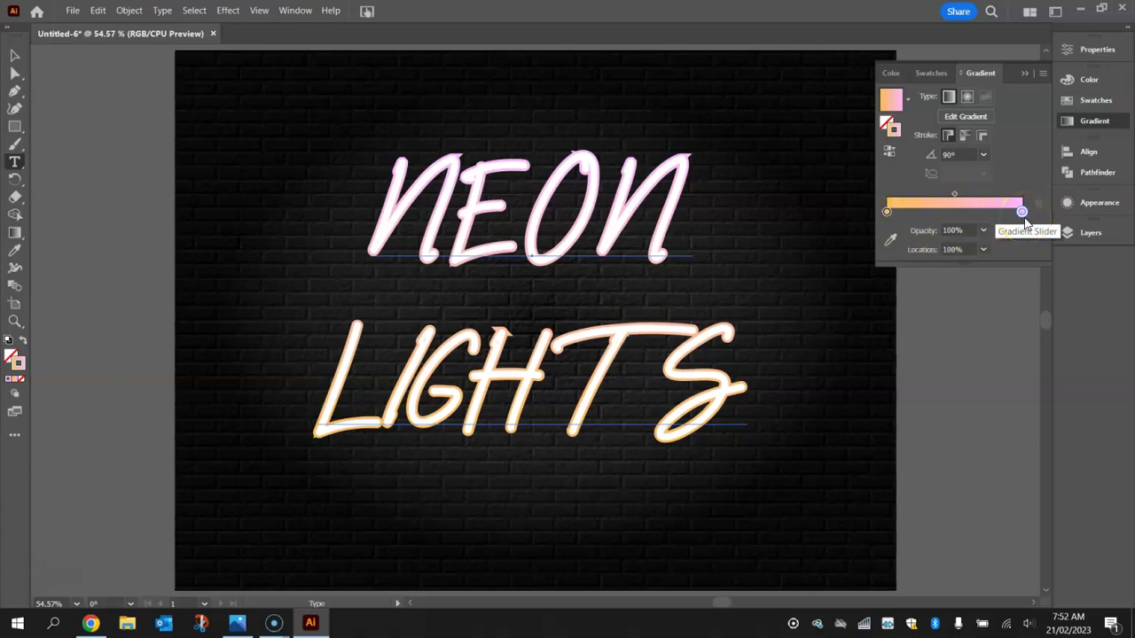
{"action": "left_click", "coordinate": [1096, 203]}
Add a third gradient stroke under the others and widen it to 20 pt.
{"action": "left_click", "coordinate": [914, 280]}
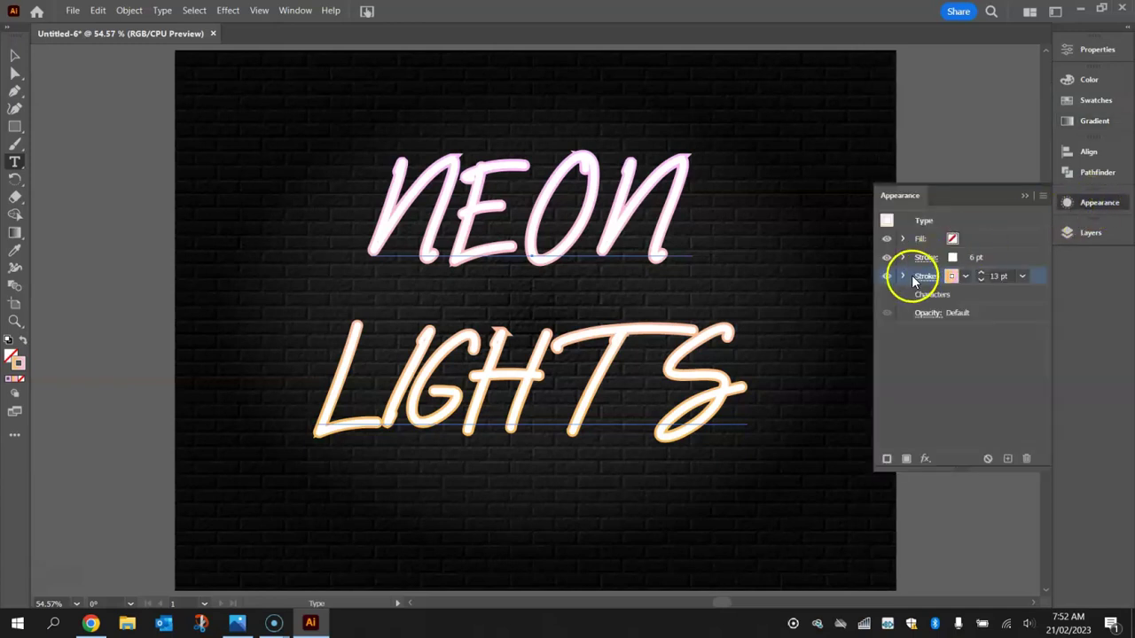
{"action": "left_click", "coordinate": [931, 296]}
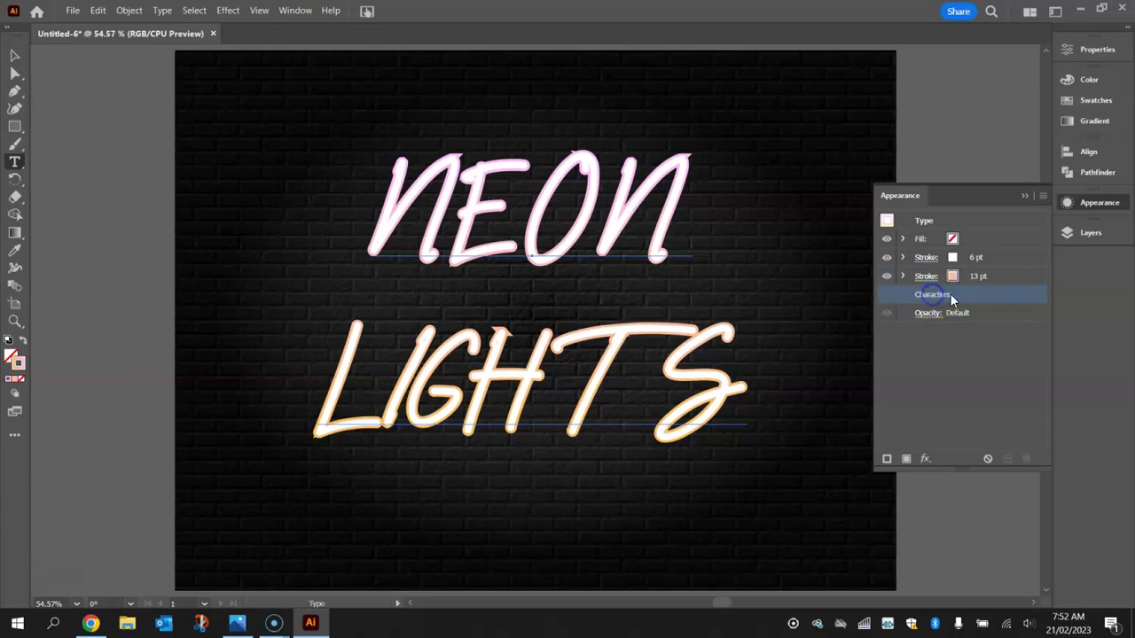
{"action": "left_click", "coordinate": [887, 460]}
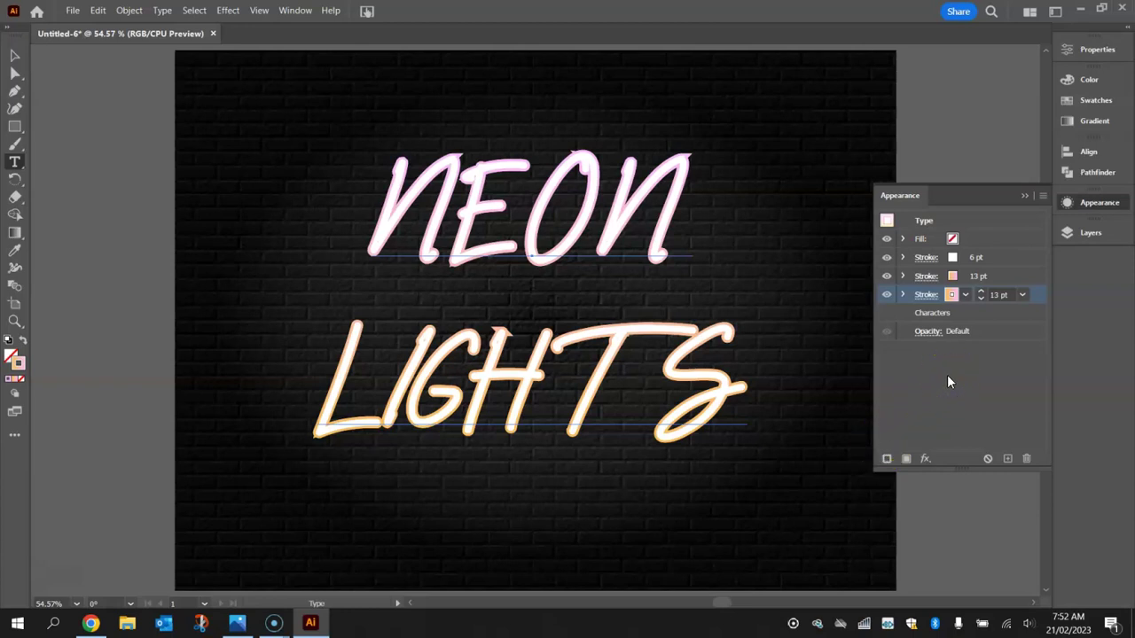
{"action": "left_click", "coordinate": [981, 295]}
{"action": "left_click", "coordinate": [981, 295]}
{"action": "left_click", "coordinate": [982, 295]}
{"action": "left_click", "coordinate": [981, 295]}
{"action": "left_click", "coordinate": [982, 295]}
{"action": "left_click", "coordinate": [981, 295]}
{"action": "left_click", "coordinate": [981, 295]}
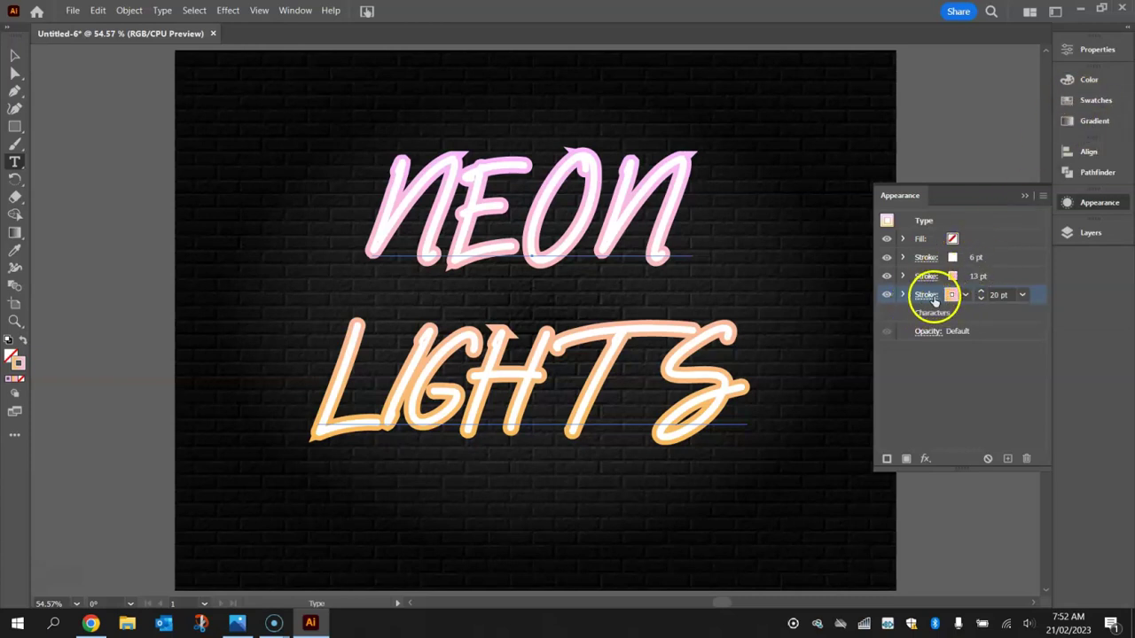
{"action": "left_click", "coordinate": [1094, 121]}
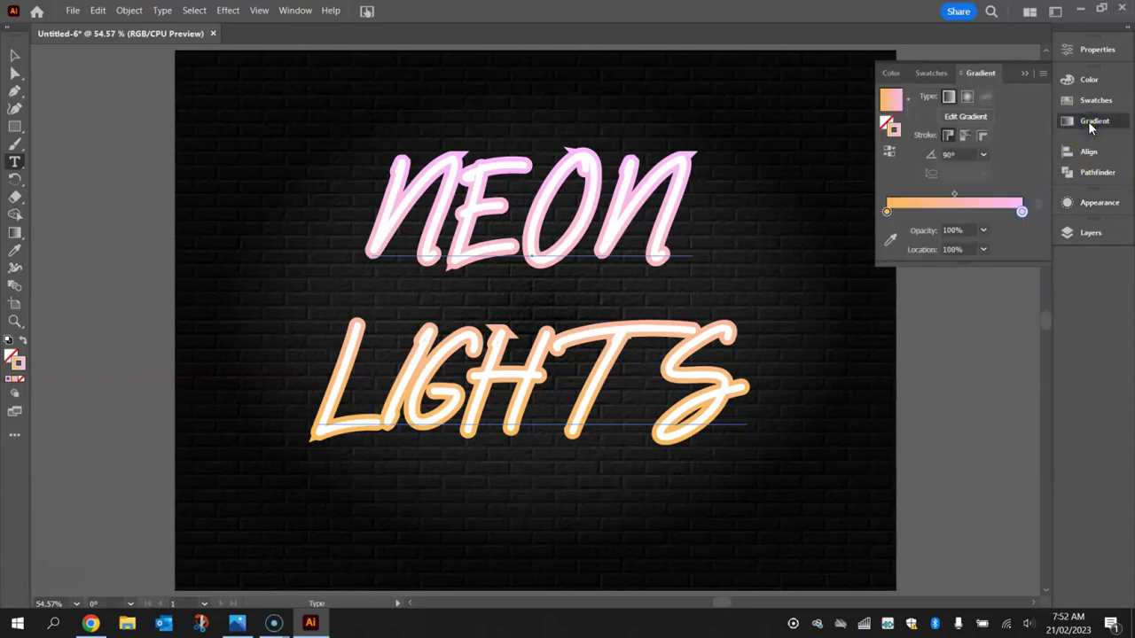
Redden the 20 pt stroke's left gradient stop and make the right stop vivid magenta FB38FF.
{"action": "double_click", "coordinate": [887, 213]}
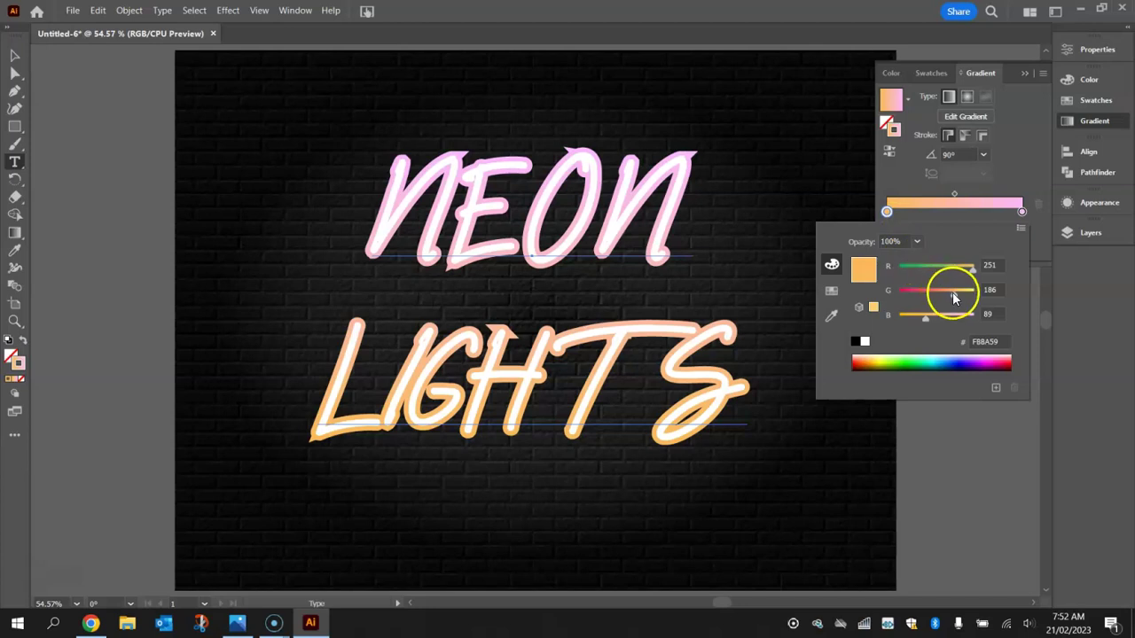
{"action": "left_click_drag", "start_coordinate": [954, 293], "coordinate": [926, 300]}
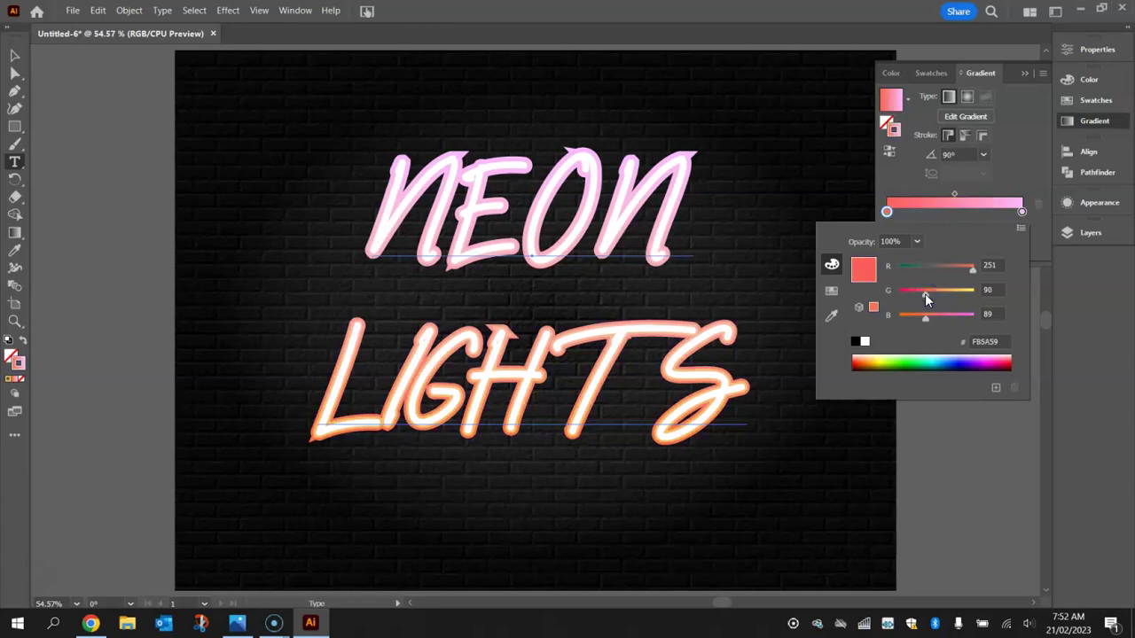
{"action": "left_click", "coordinate": [1026, 179]}
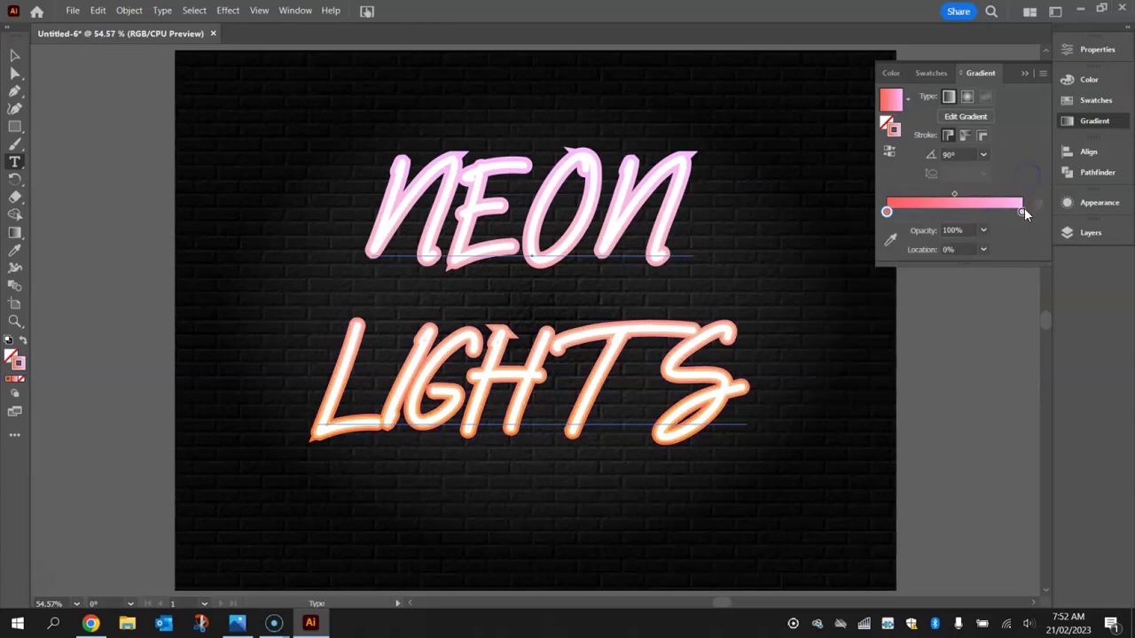
{"action": "double_click", "coordinate": [1022, 212]}
{"action": "left_click", "coordinate": [954, 296]}
{"action": "left_click_drag", "start_coordinate": [954, 299], "coordinate": [915, 301]}
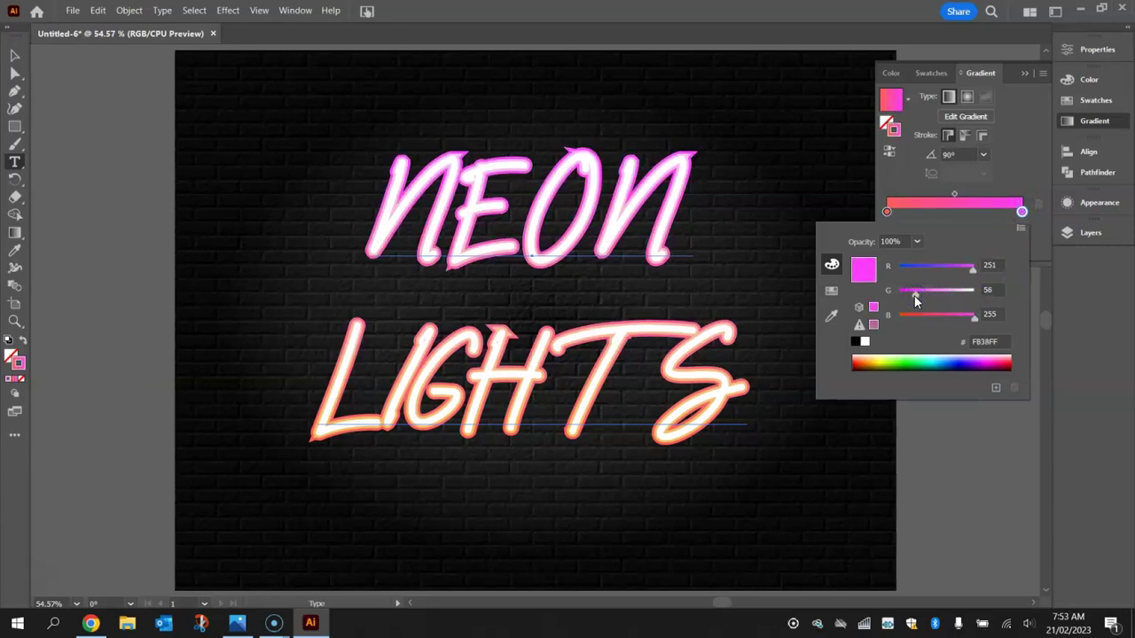
{"action": "left_click", "coordinate": [1026, 160]}
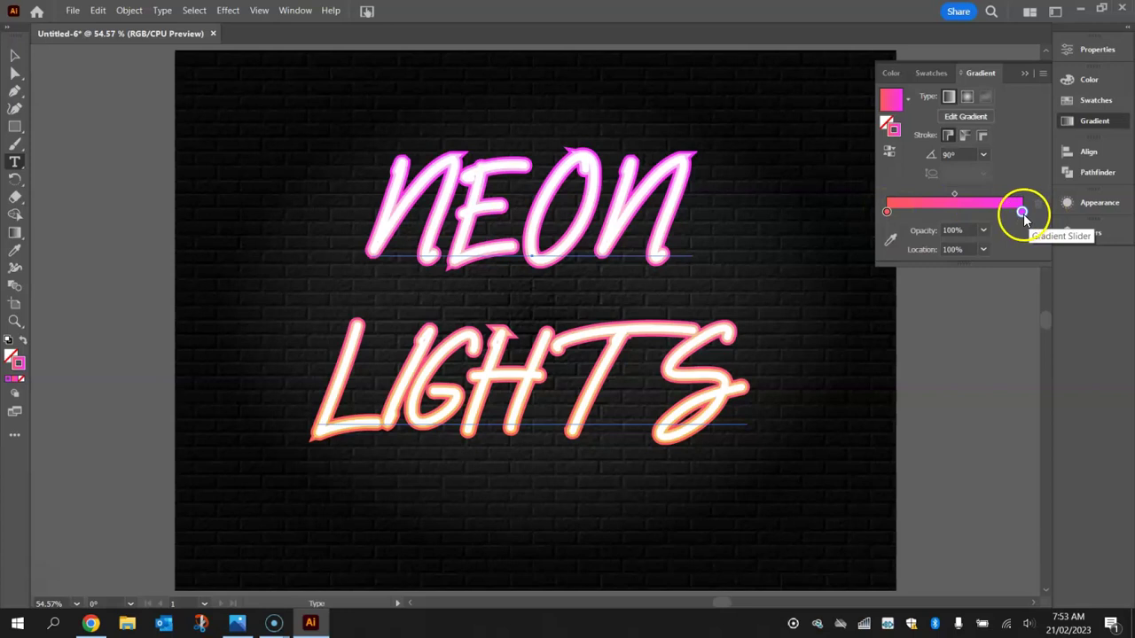
{"action": "left_click", "coordinate": [1097, 204]}
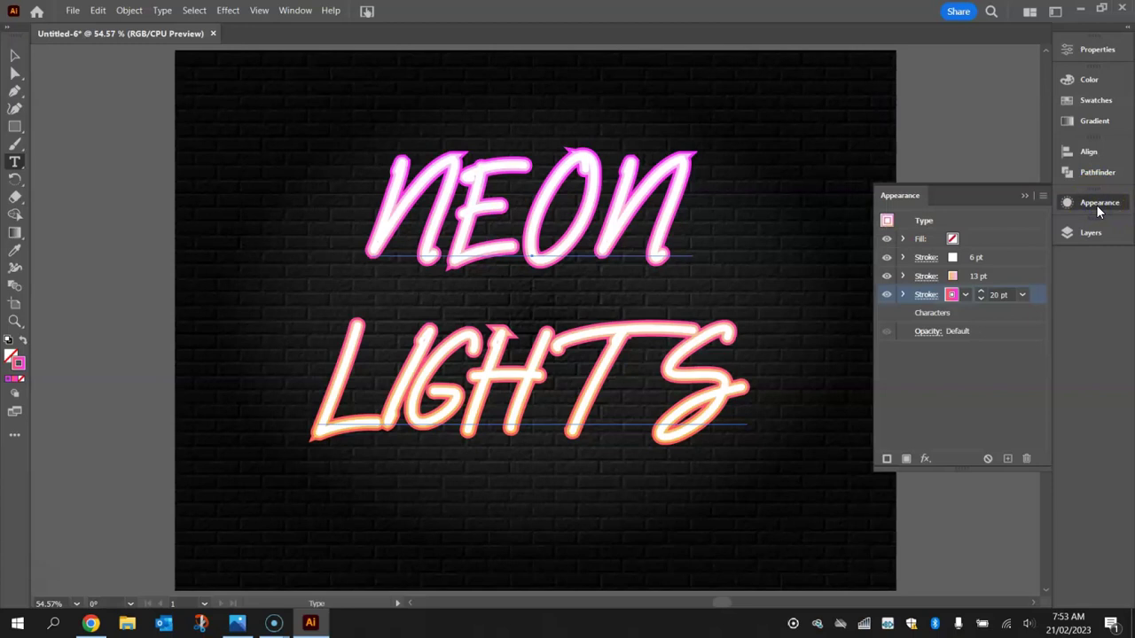
Add a fourth 20 pt stroke at the Characters level.
{"action": "left_click", "coordinate": [954, 313]}
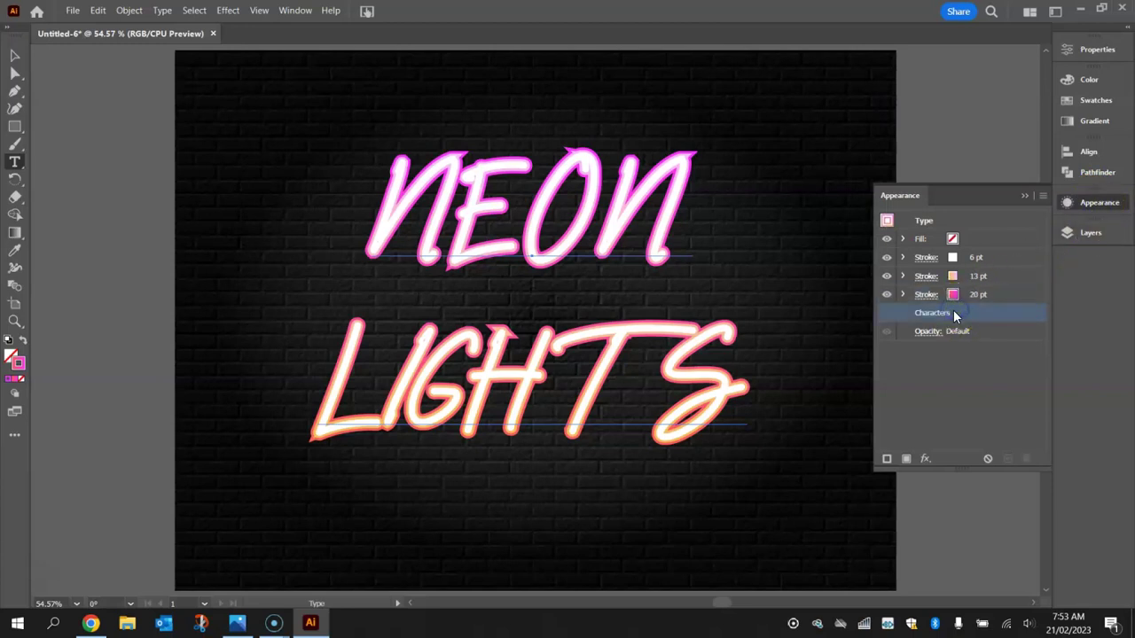
{"action": "left_click", "coordinate": [886, 458]}
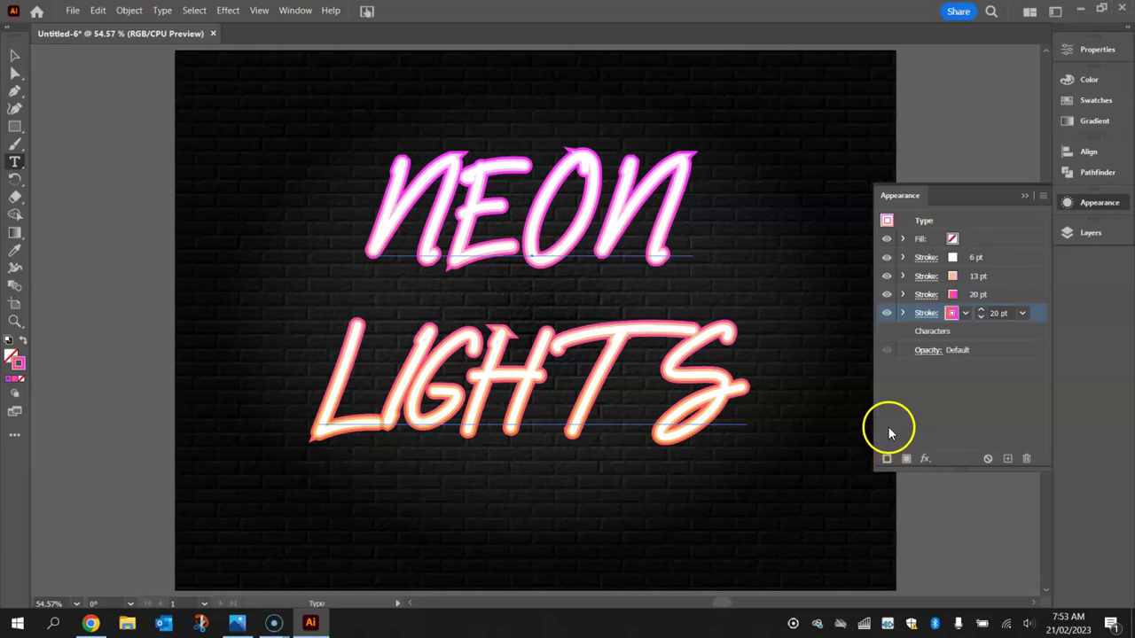
Apply a magenta Outer Glow to the fourth stroke: Lighten mode, 70% opacity, 7 px blur.
{"action": "left_click", "coordinate": [926, 460]}
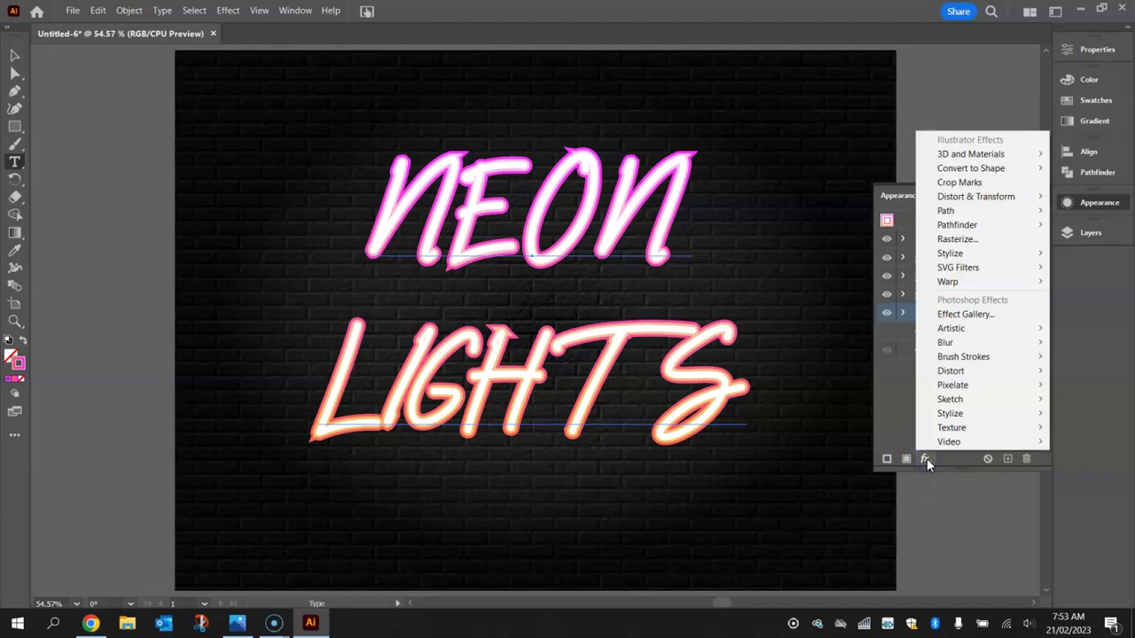
{"action": "mouse_move", "coordinate": [964, 256]}
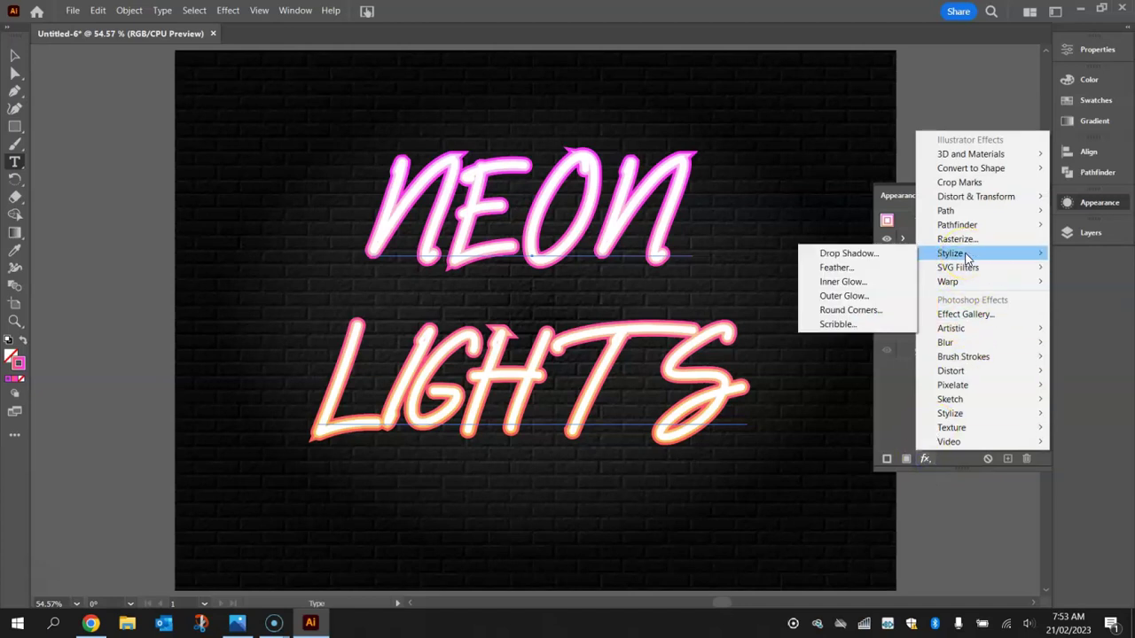
{"action": "left_click", "coordinate": [852, 295]}
{"action": "left_click_drag", "start_coordinate": [856, 76], "coordinate": [879, 50]}
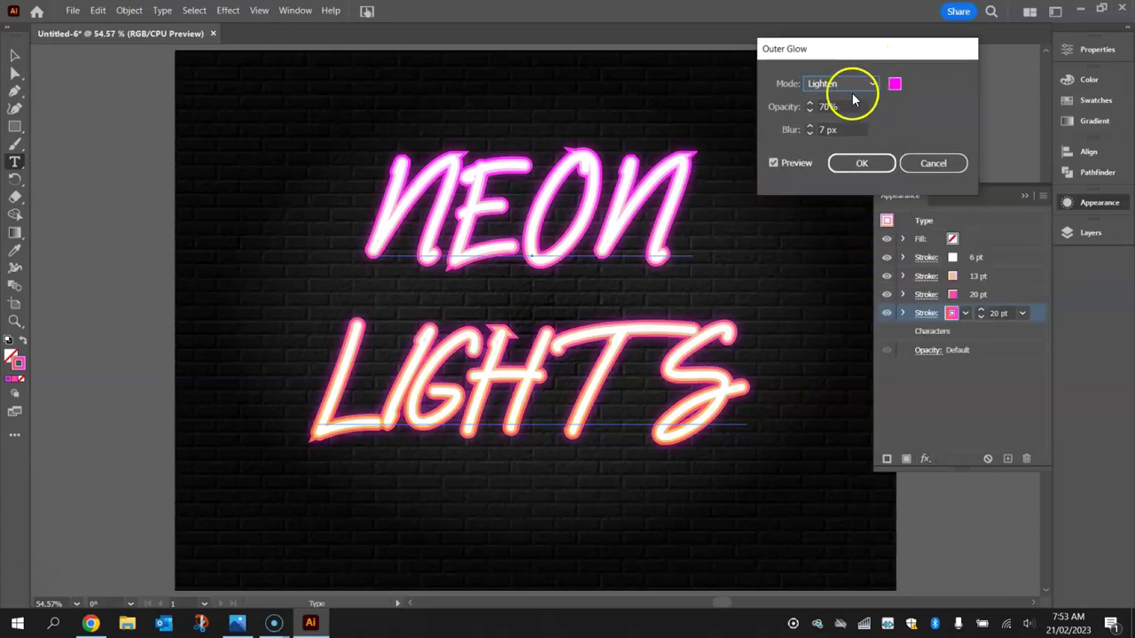
{"action": "left_click", "coordinate": [824, 92]}
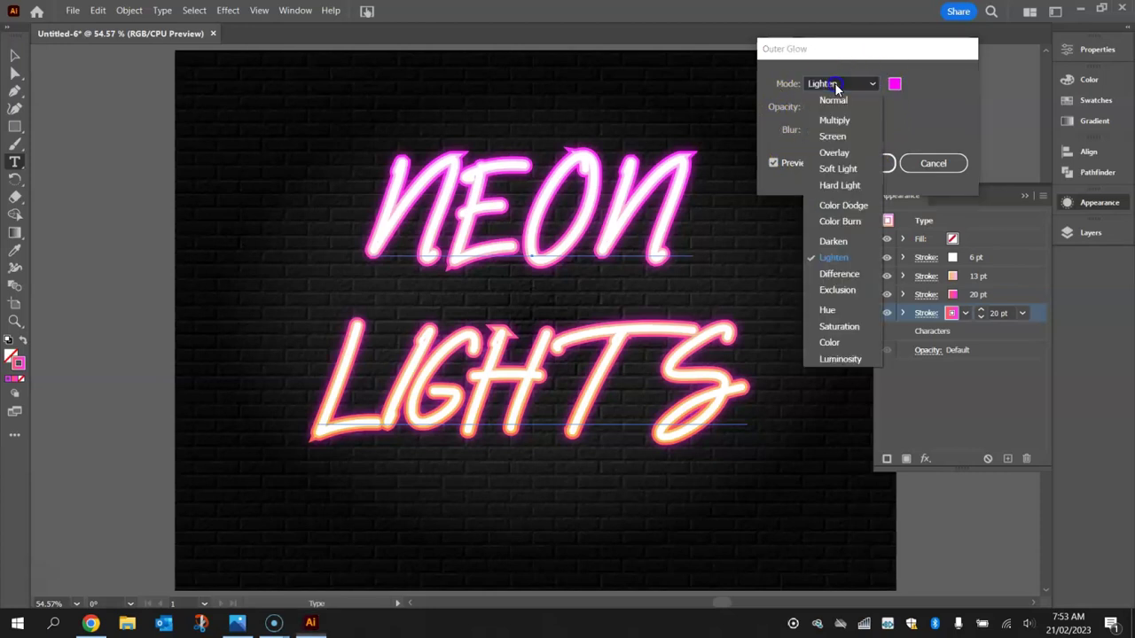
{"action": "left_click", "coordinate": [838, 261]}
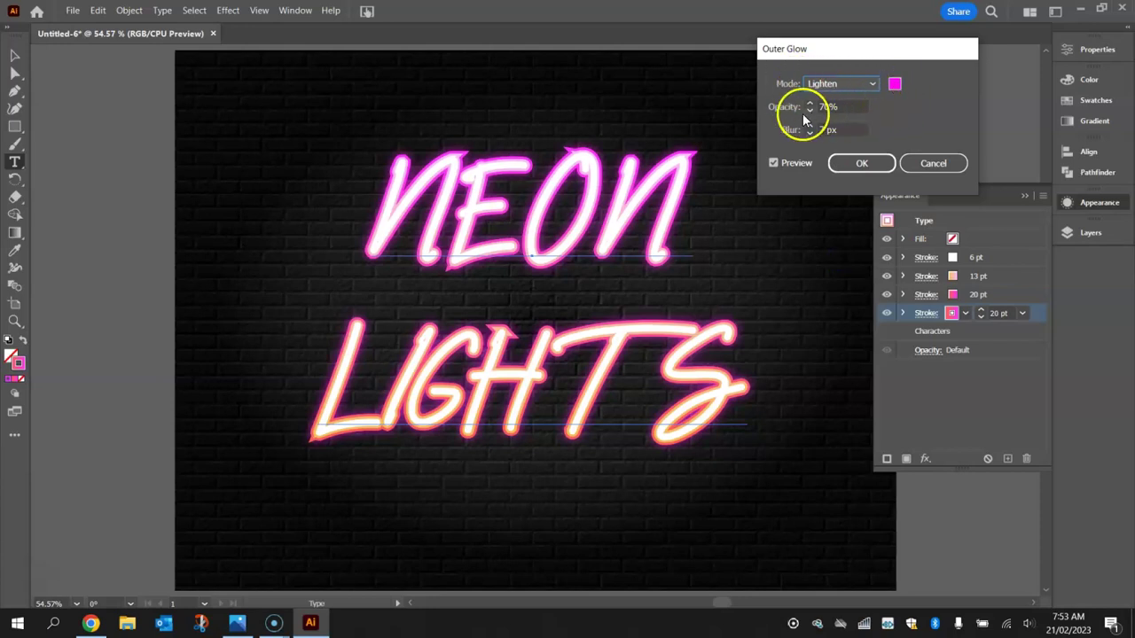
{"action": "left_click", "coordinate": [821, 131]}
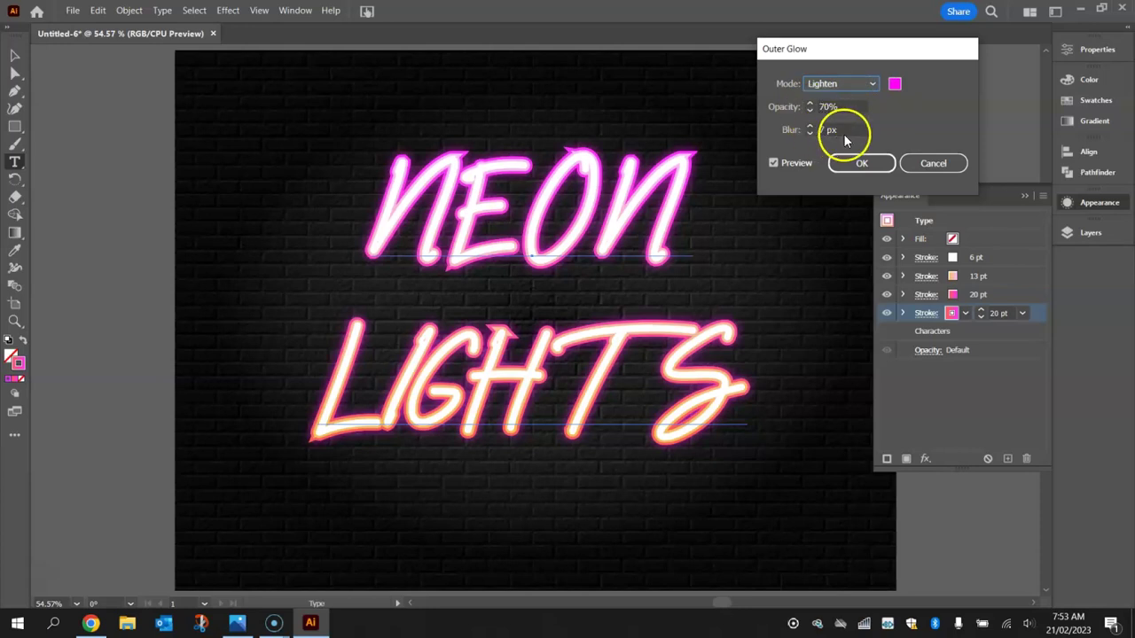
{"action": "left_click", "coordinate": [851, 165]}
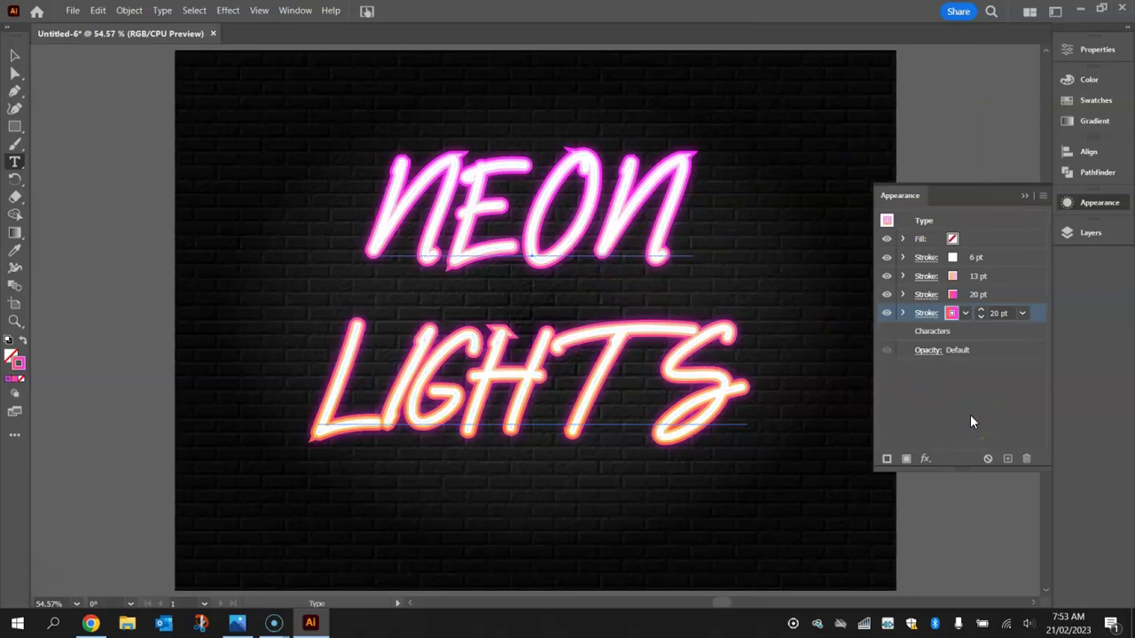
Add a 6-pixel Gaussian Blur to the fourth stroke after its Outer Glow, then review its effects.
{"action": "left_click", "coordinate": [925, 459]}
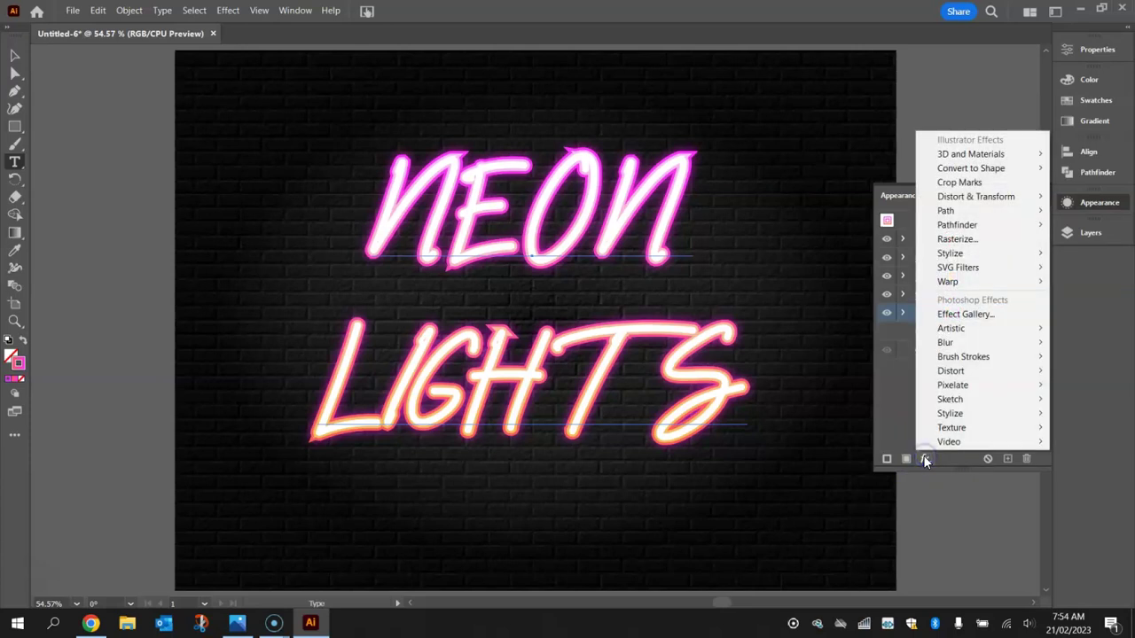
{"action": "mouse_move", "coordinate": [967, 346]}
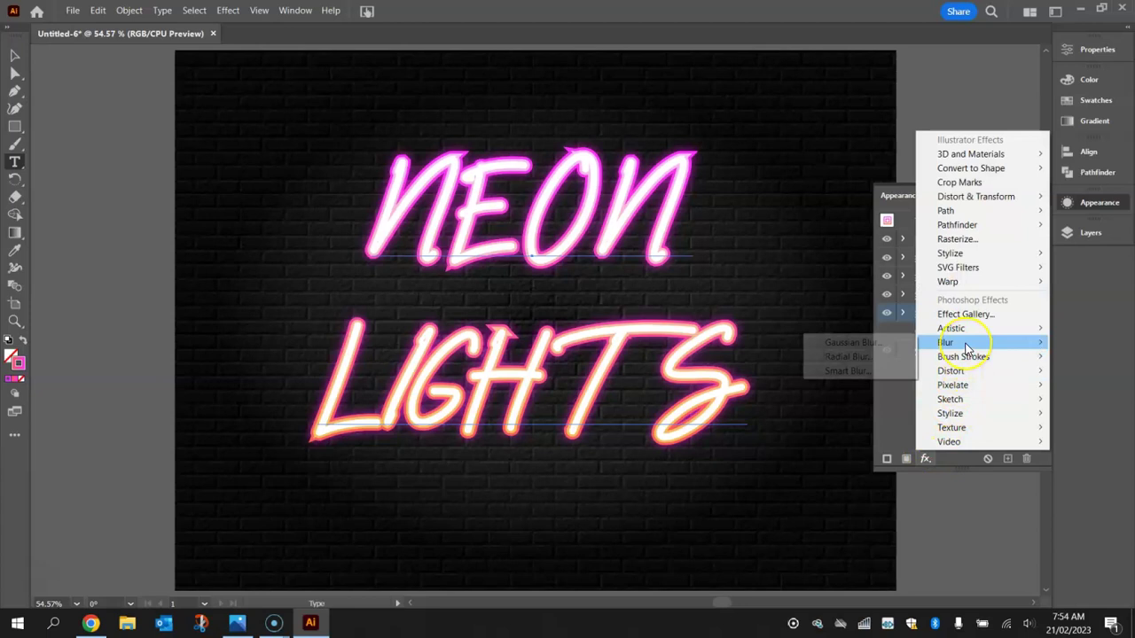
{"action": "left_click", "coordinate": [838, 342]}
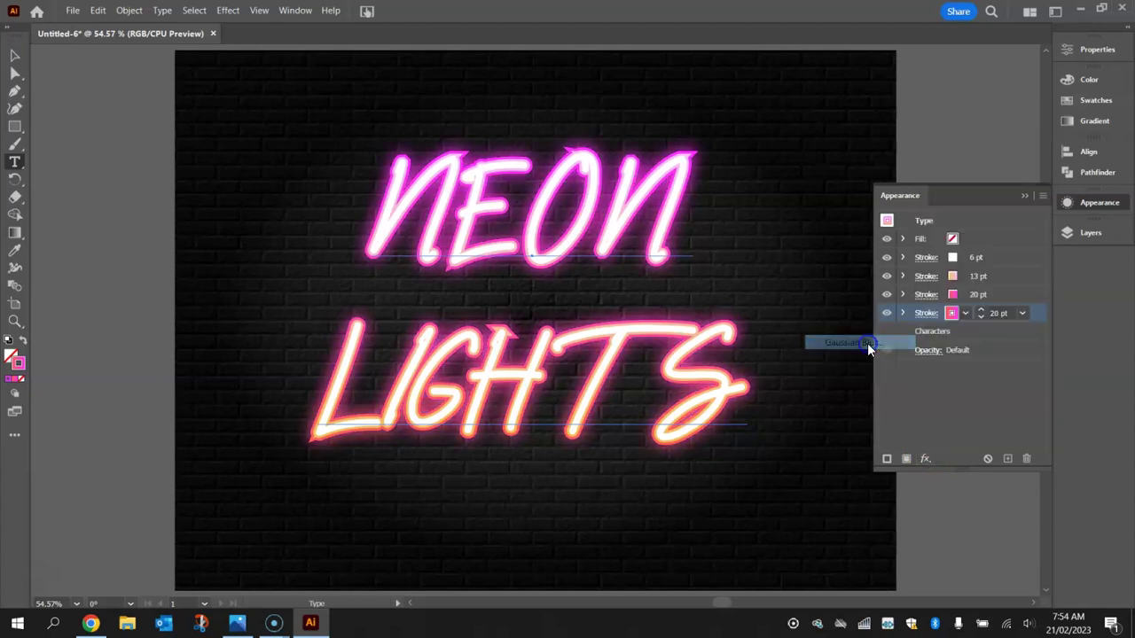
{"action": "double_click", "coordinate": [950, 95]}
{"action": "type", "text": "6"}
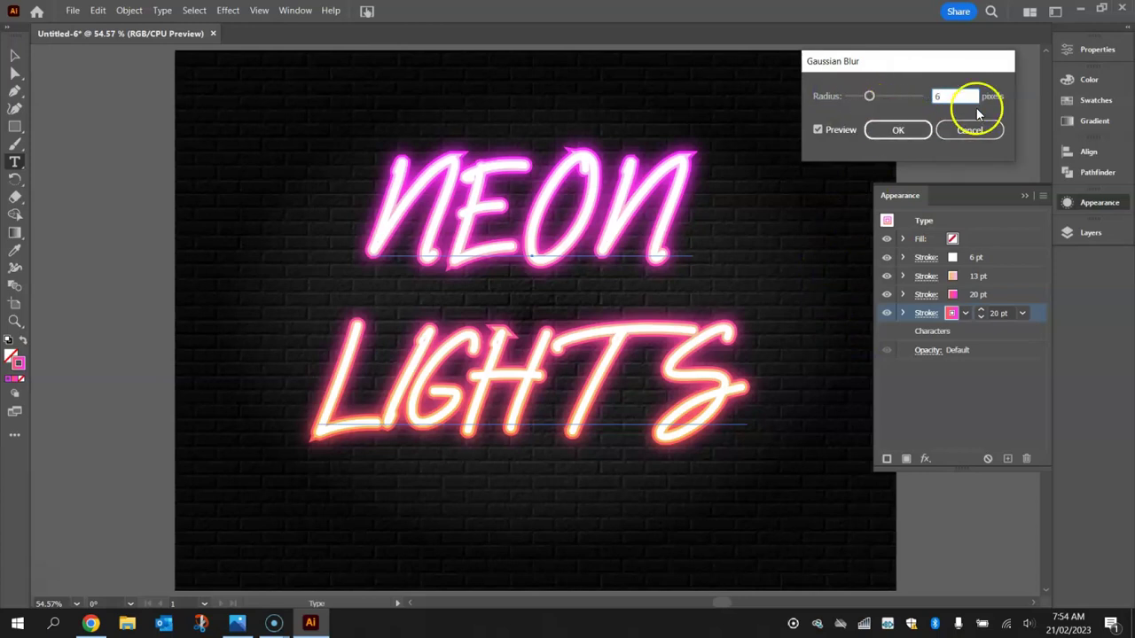
{"action": "left_click", "coordinate": [911, 131]}
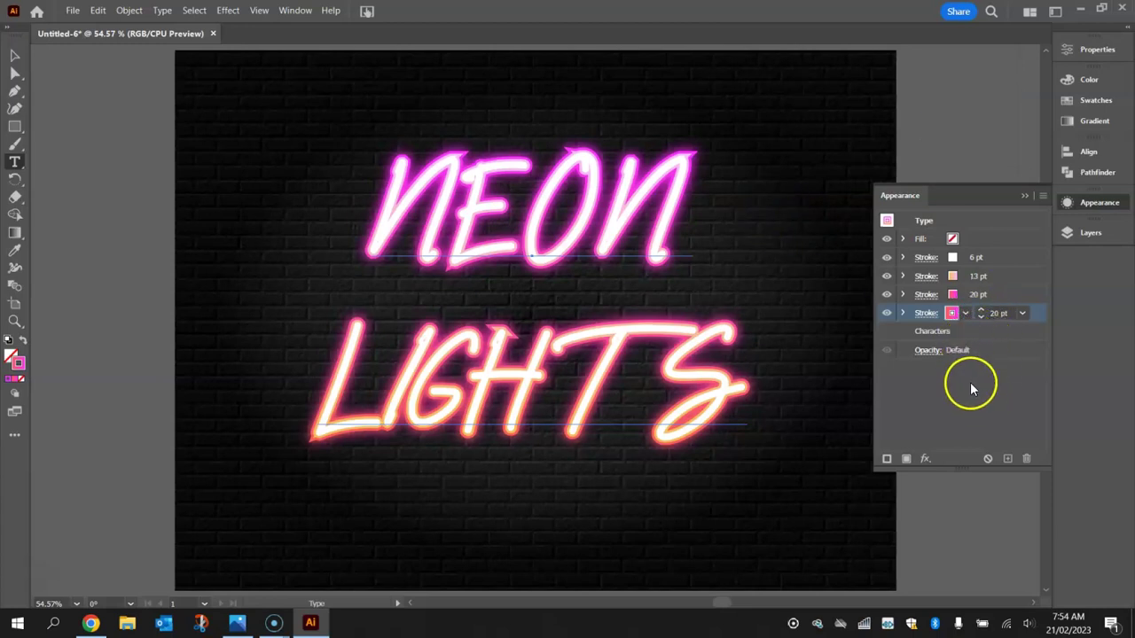
{"action": "left_click", "coordinate": [903, 313]}
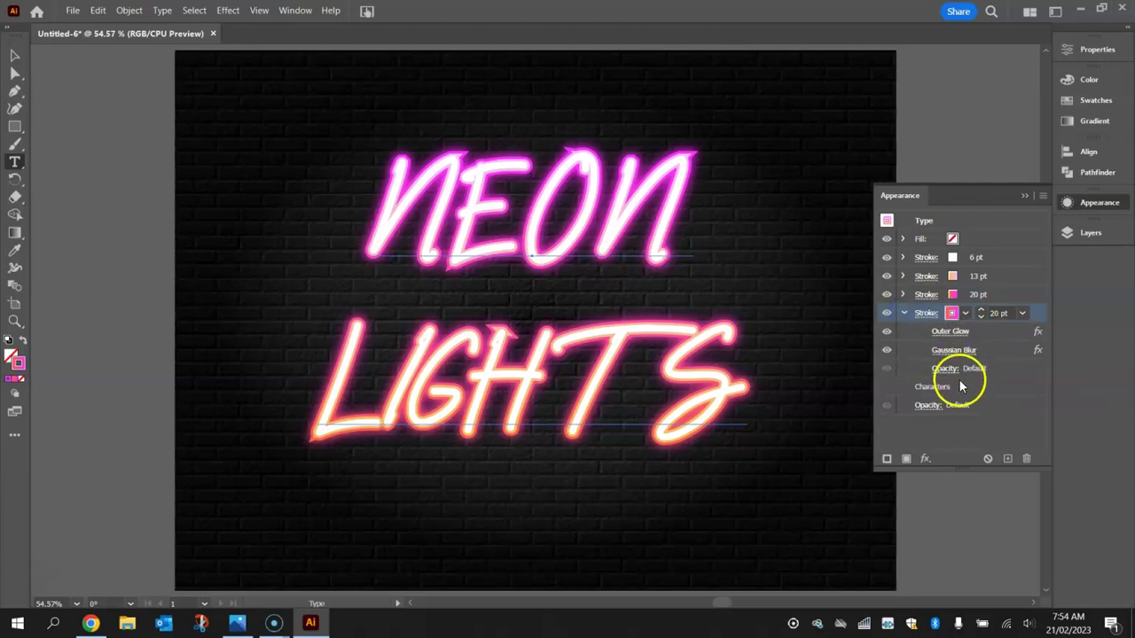
{"action": "left_click", "coordinate": [883, 333]}
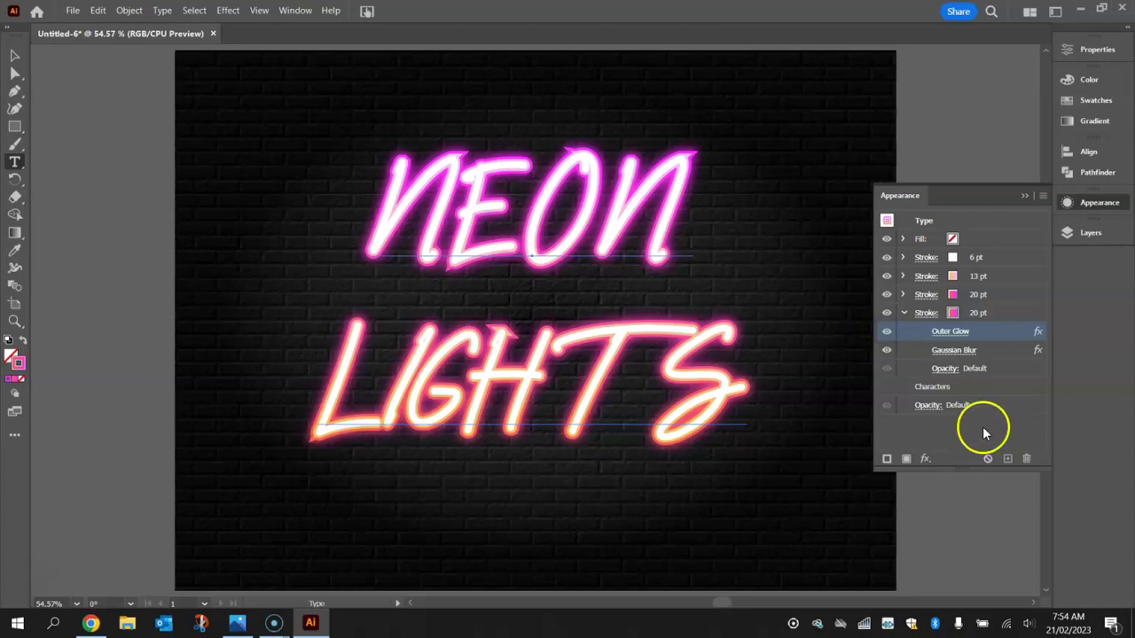
Collapse the fourth stroke's effects and add a fifth stroke at the Characters level.
{"action": "left_click", "coordinate": [903, 313]}
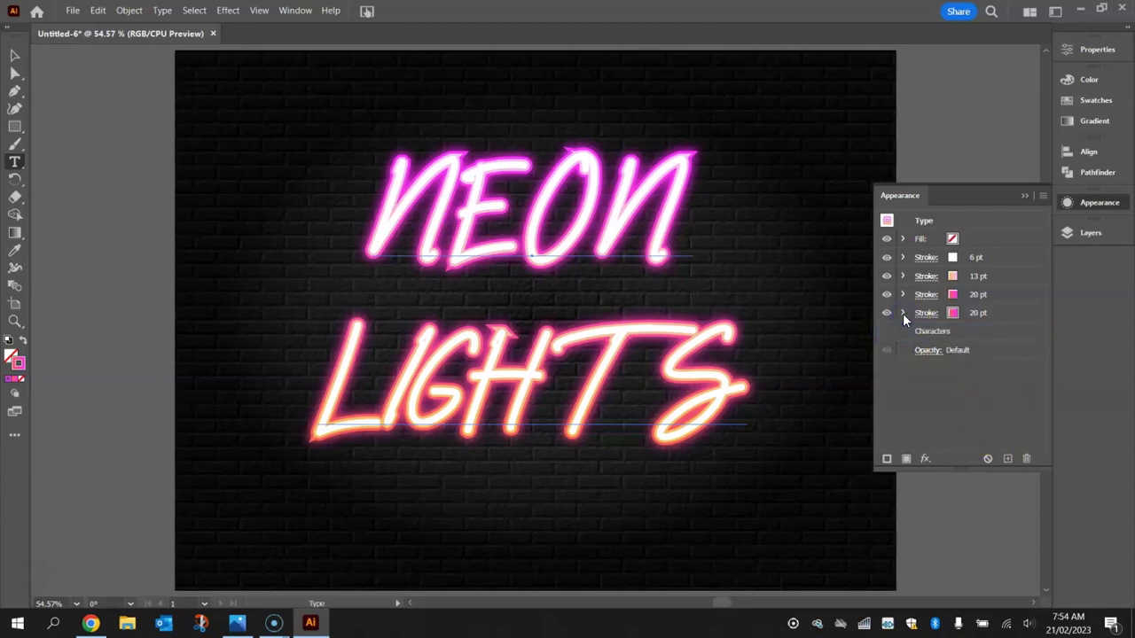
{"action": "left_click", "coordinate": [910, 318]}
{"action": "left_click", "coordinate": [919, 328]}
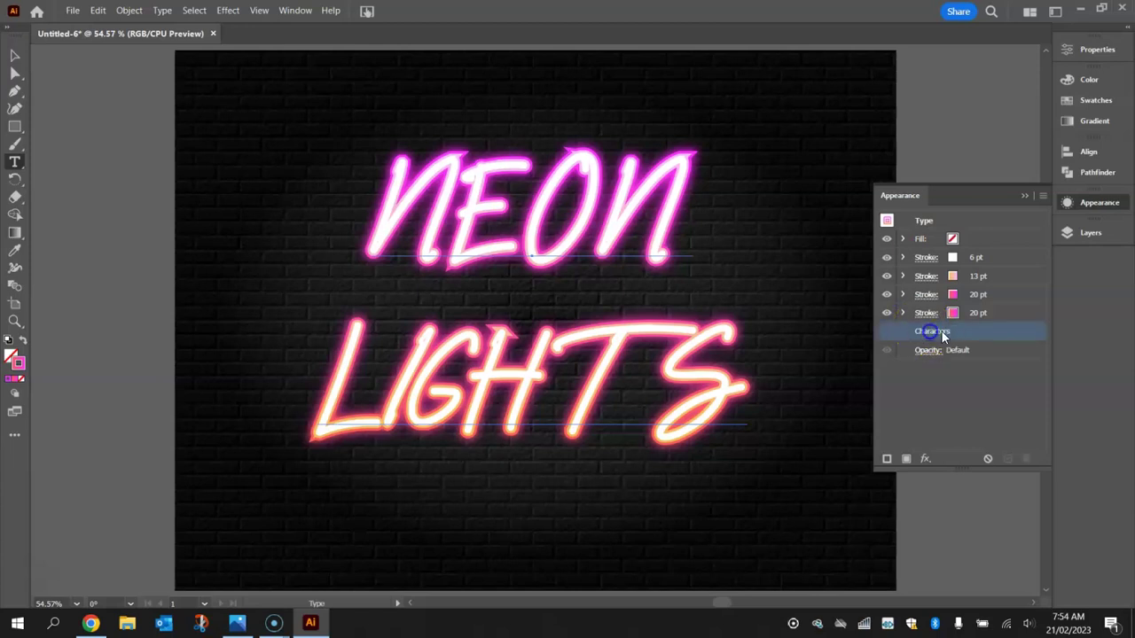
{"action": "left_click", "coordinate": [886, 458]}
{"action": "left_click", "coordinate": [887, 458]}
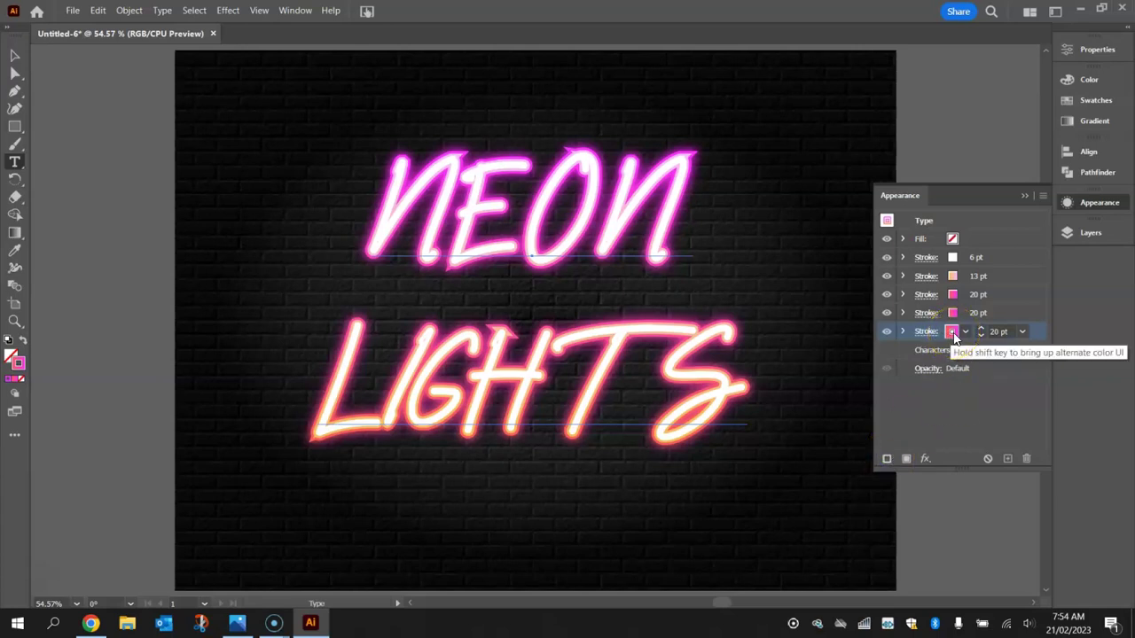
Give the fifth stroke a 20-pixel Gaussian Blur and reselect the Characters level.
{"action": "left_click", "coordinate": [925, 458]}
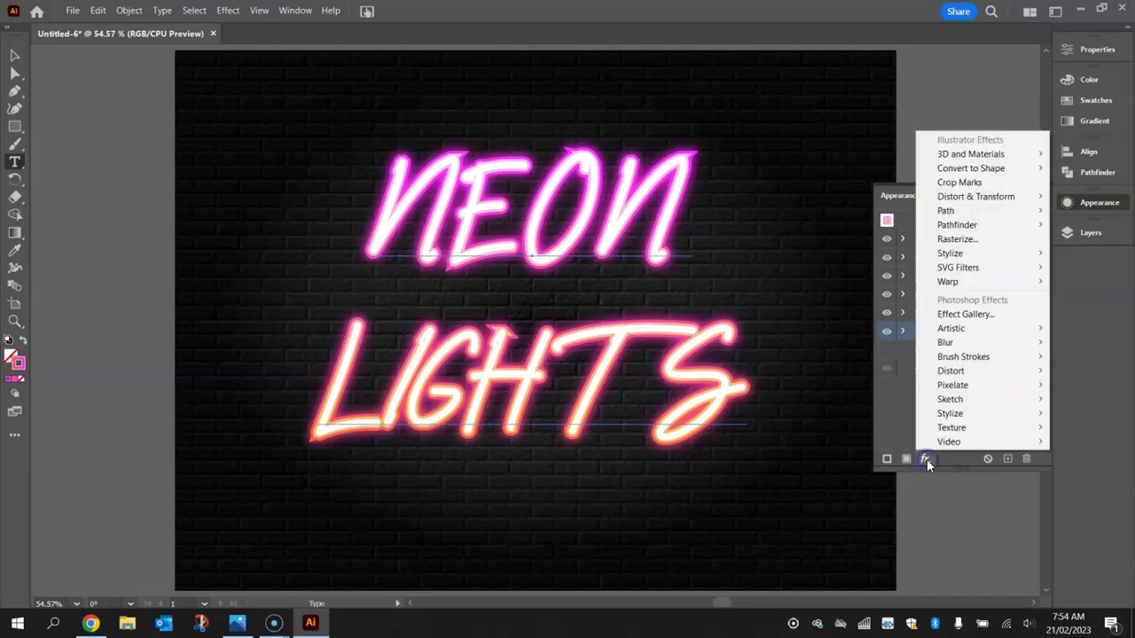
{"action": "mouse_move", "coordinate": [956, 344]}
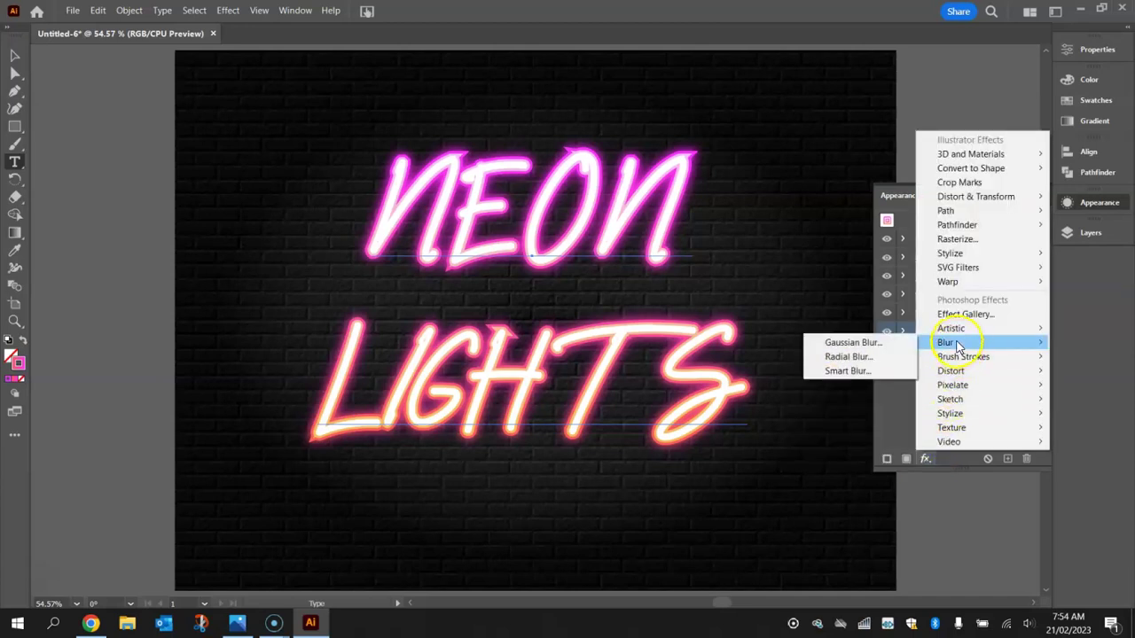
{"action": "left_click", "coordinate": [865, 343]}
{"action": "left_click", "coordinate": [966, 96]}
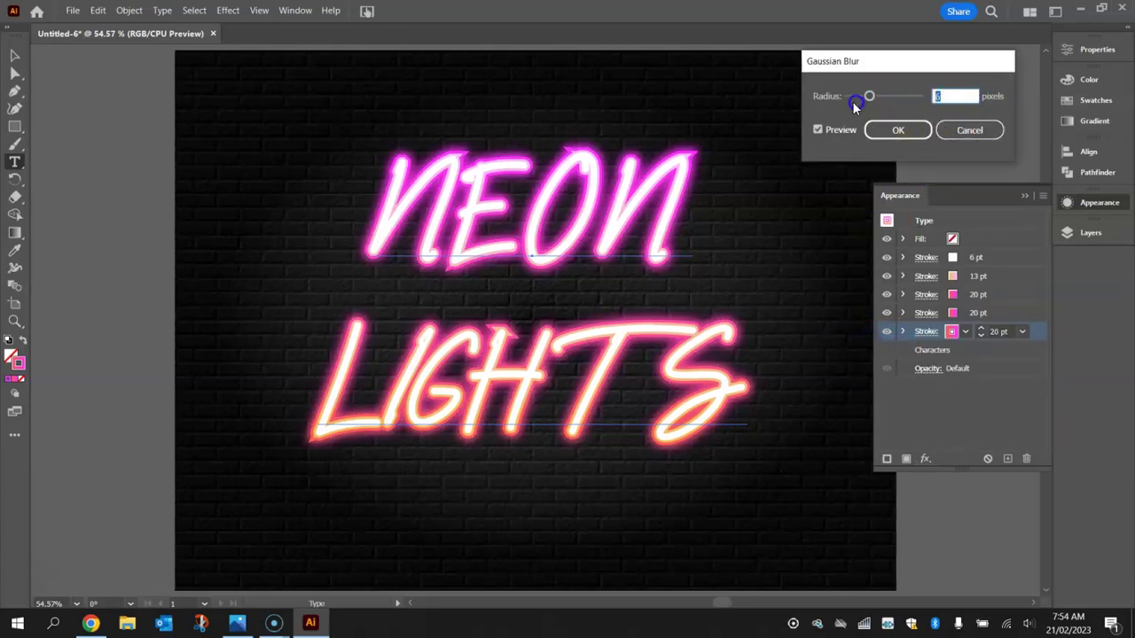
{"action": "type", "text": "20"}
{"action": "key", "text": "Tab"}
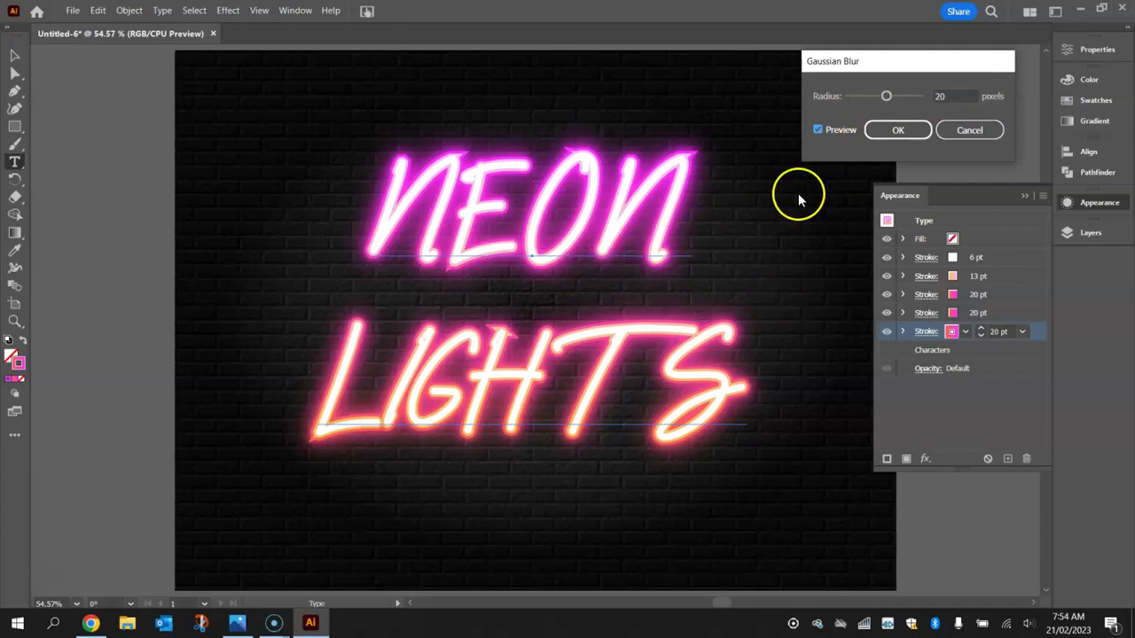
{"action": "left_click", "coordinate": [889, 130]}
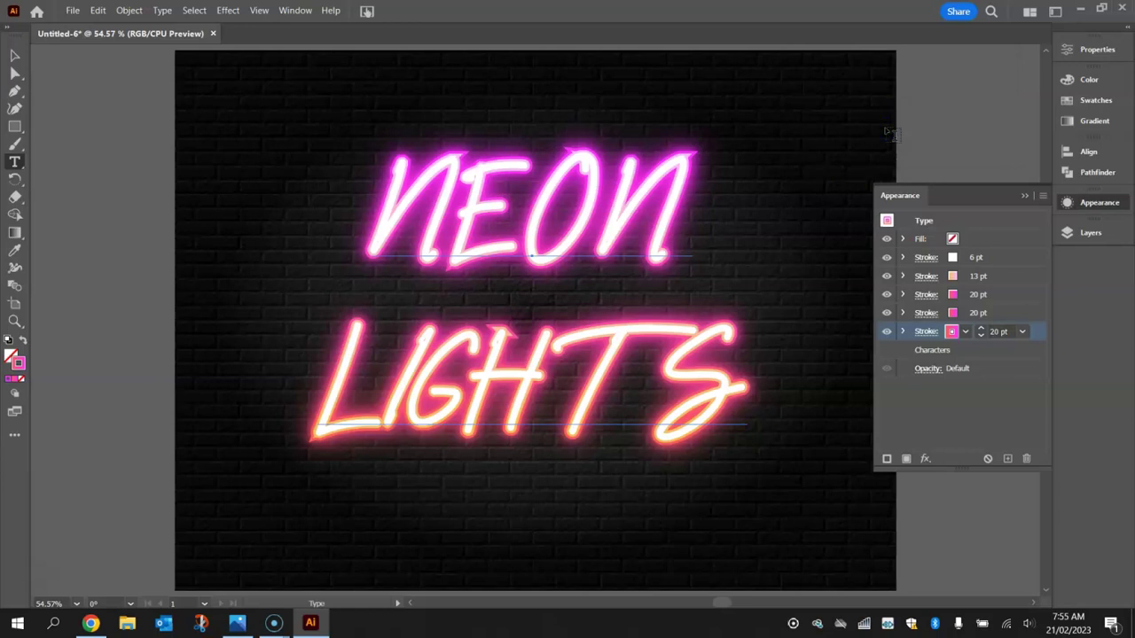
{"action": "left_click", "coordinate": [941, 351]}
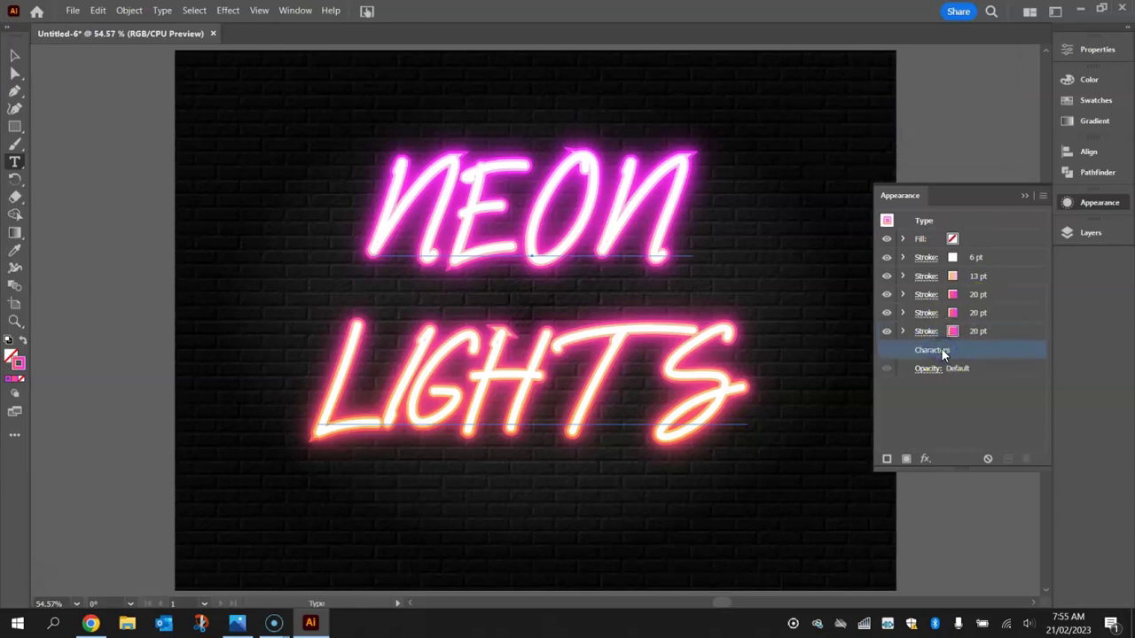
Add a sixth stroke coloured black and lower its weight to 12 pt.
{"action": "left_click", "coordinate": [886, 459]}
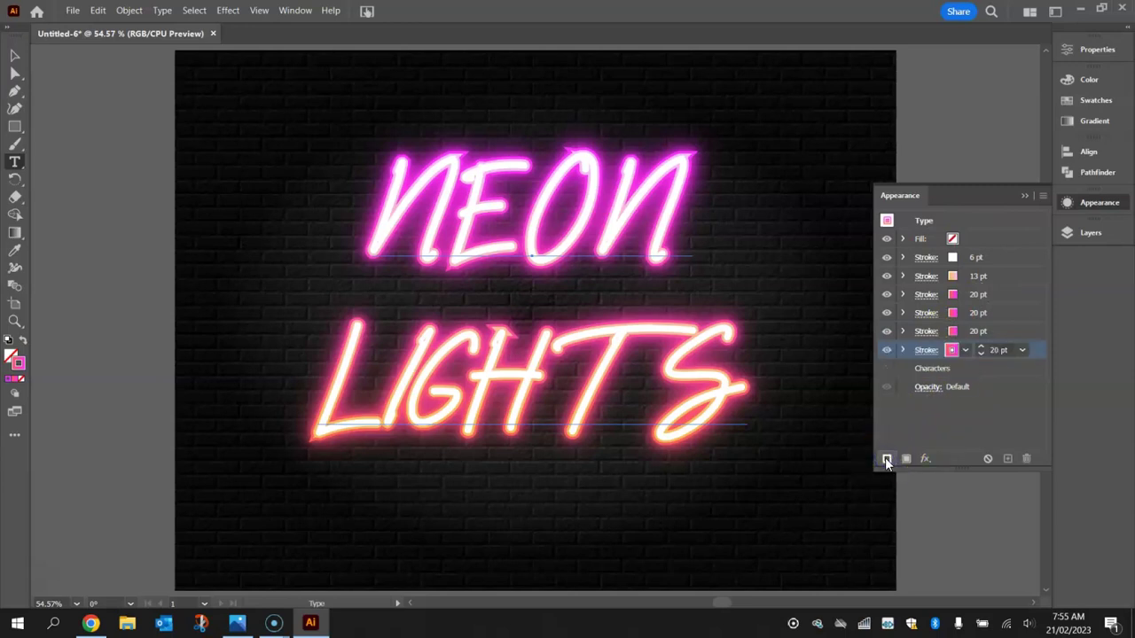
{"action": "left_click", "coordinate": [965, 351]}
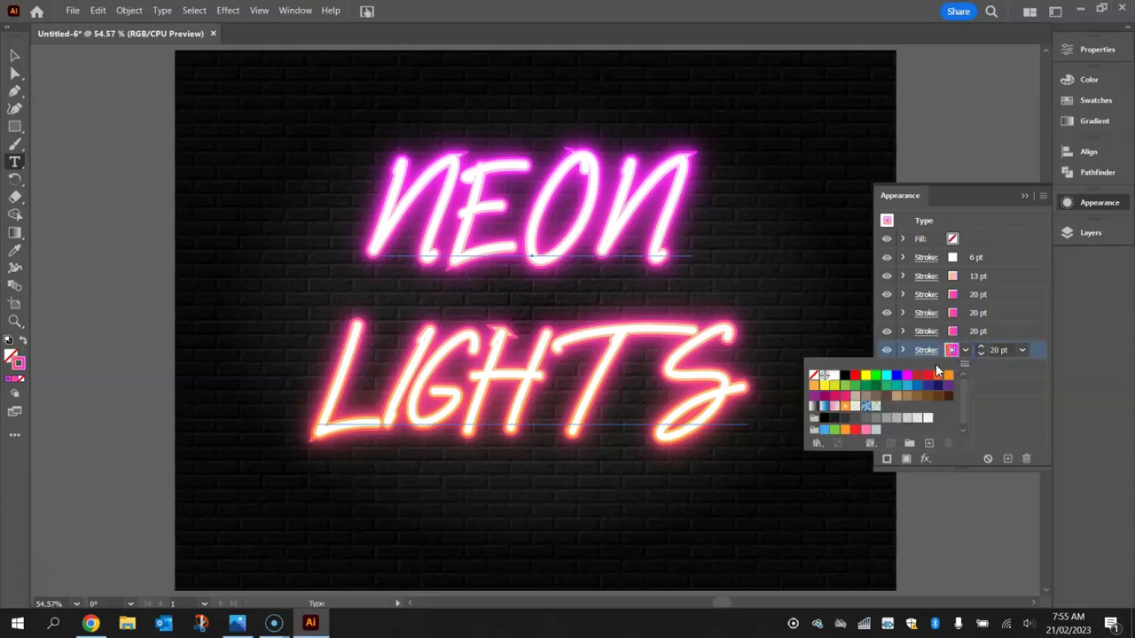
{"action": "left_click", "coordinate": [845, 376]}
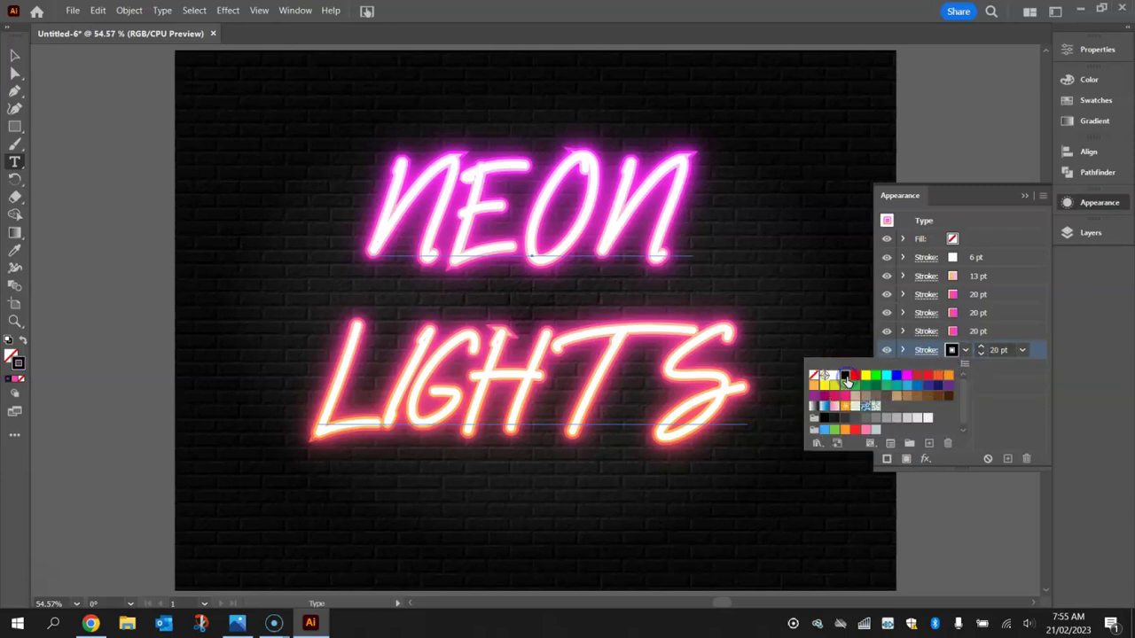
{"action": "left_click", "coordinate": [984, 379]}
{"action": "left_click", "coordinate": [980, 353]}
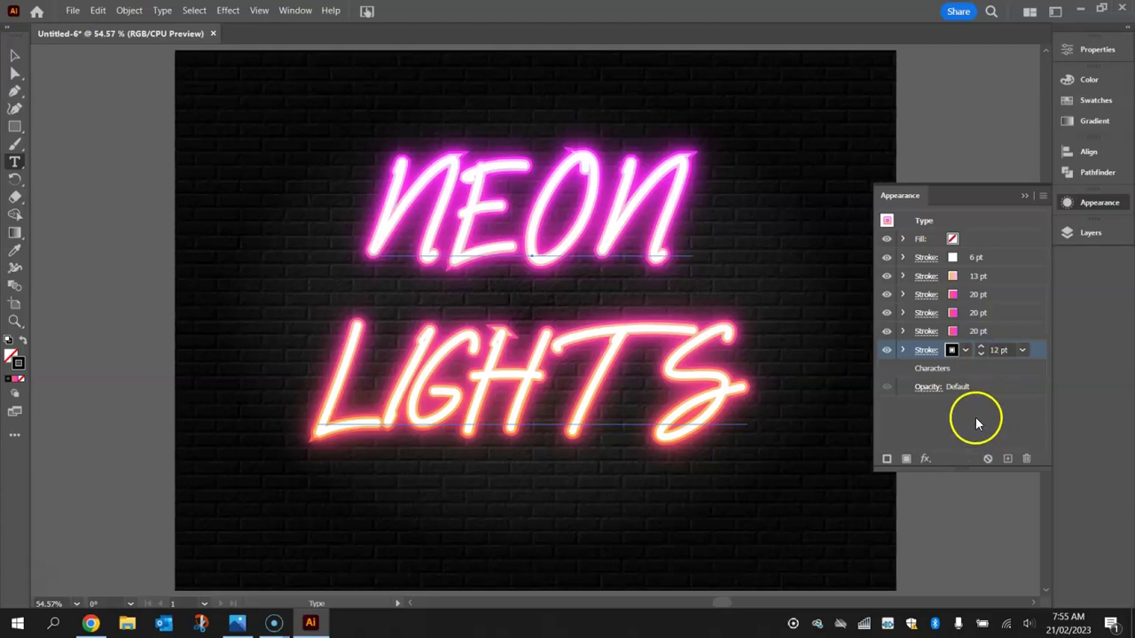
Apply a Transform effect moving the black stroke -35 px horizontally and 35 px vertically.
{"action": "left_click", "coordinate": [926, 459]}
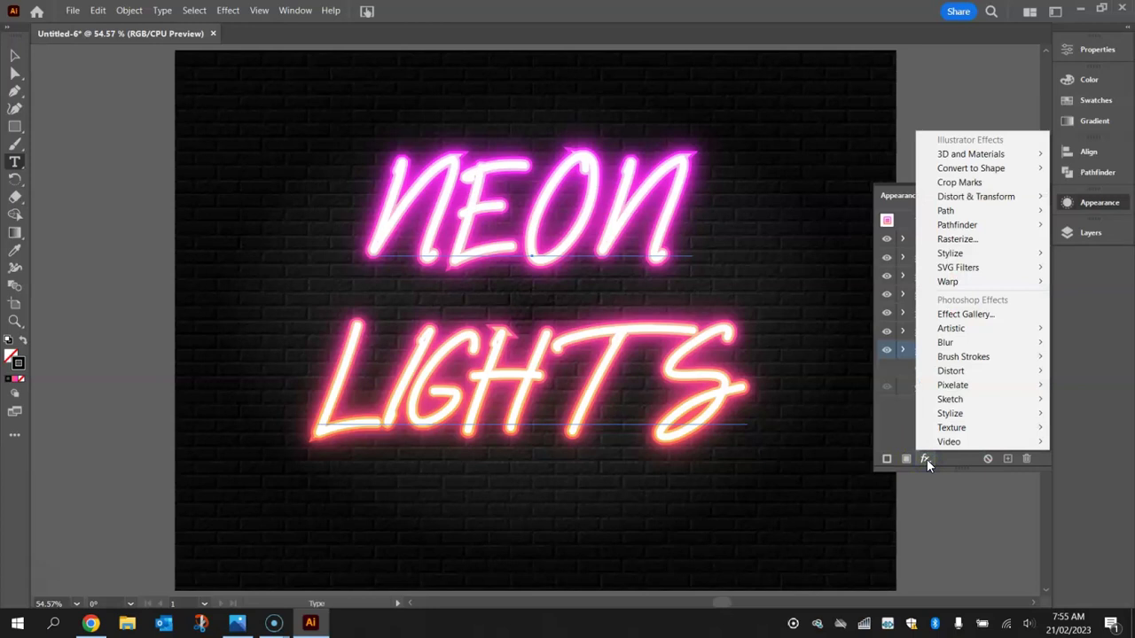
{"action": "mouse_move", "coordinate": [969, 201]}
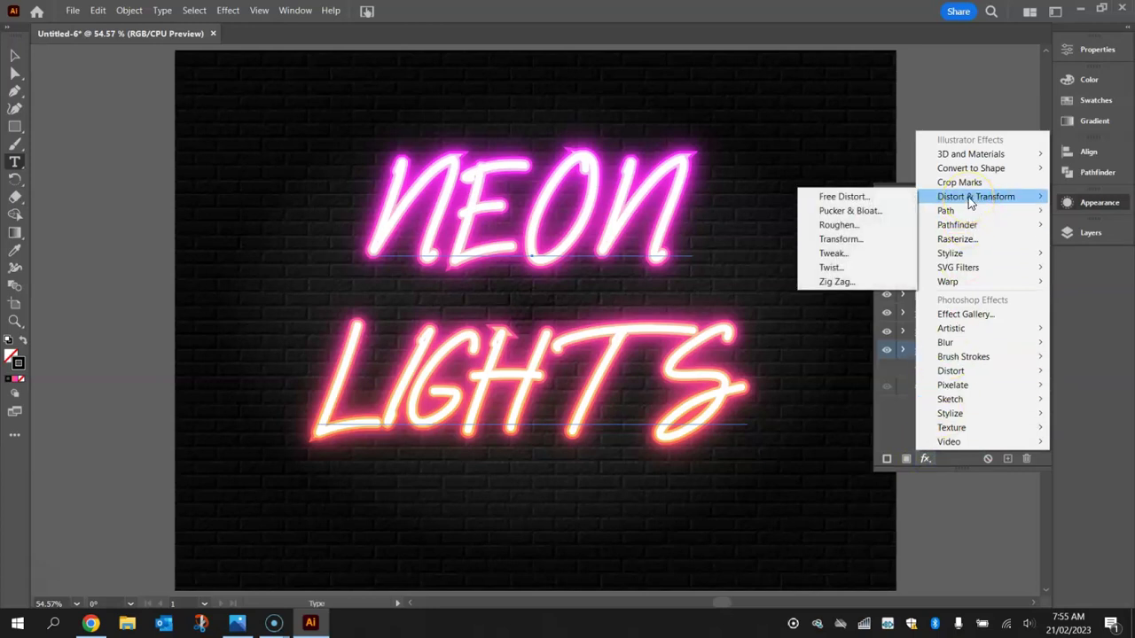
{"action": "left_click", "coordinate": [852, 238]}
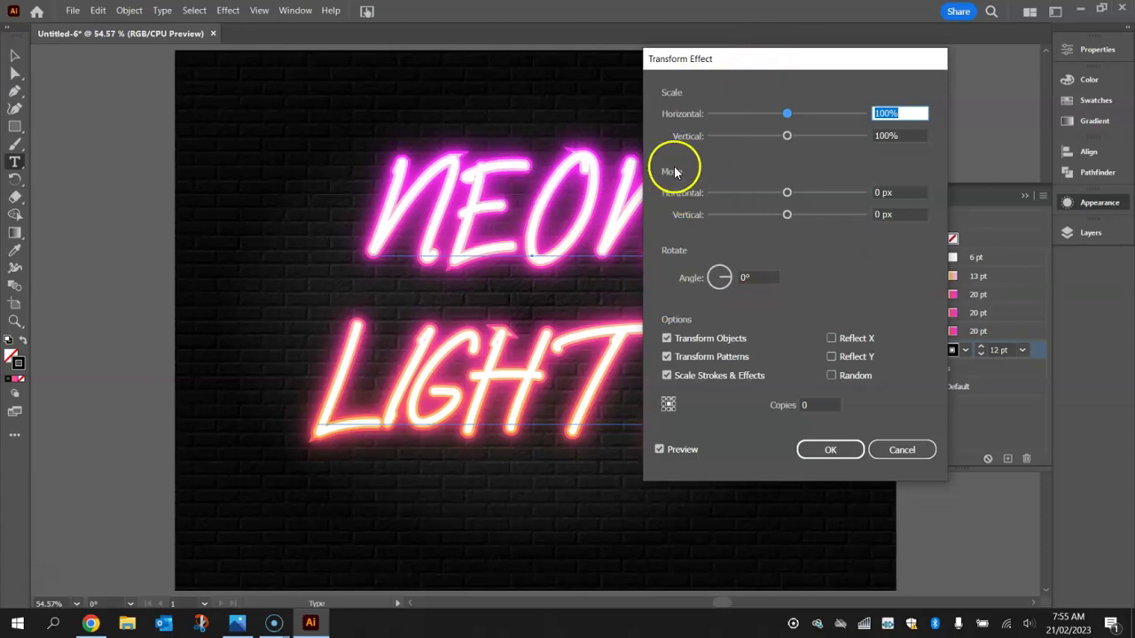
{"action": "left_click", "coordinate": [874, 193]}
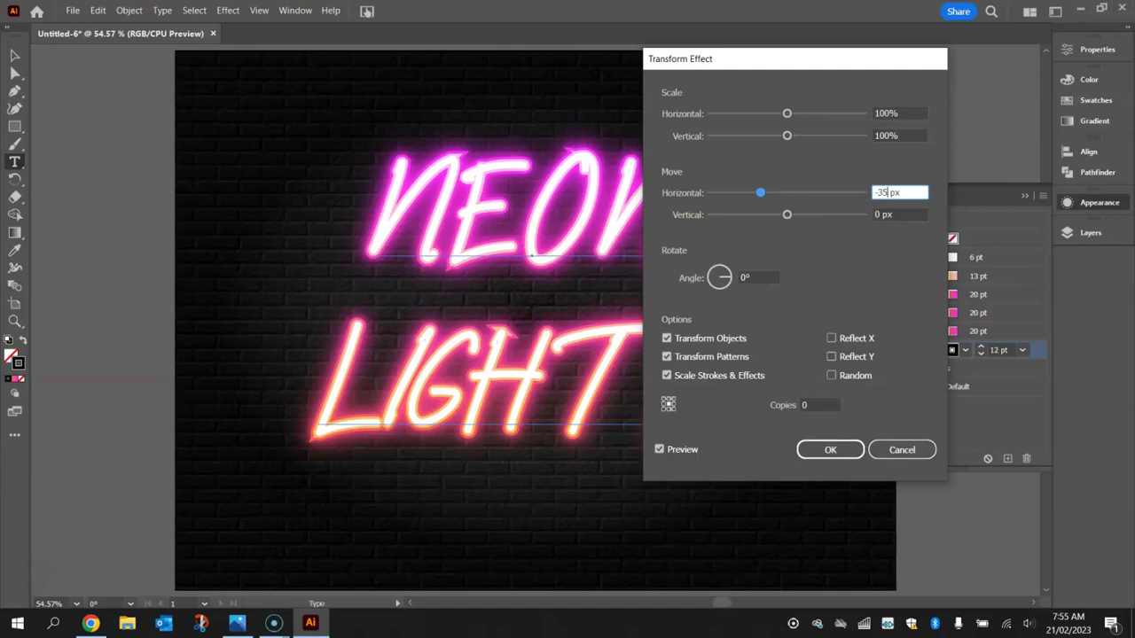
{"action": "key", "text": "Tab"}
{"action": "type", "text": "35"}
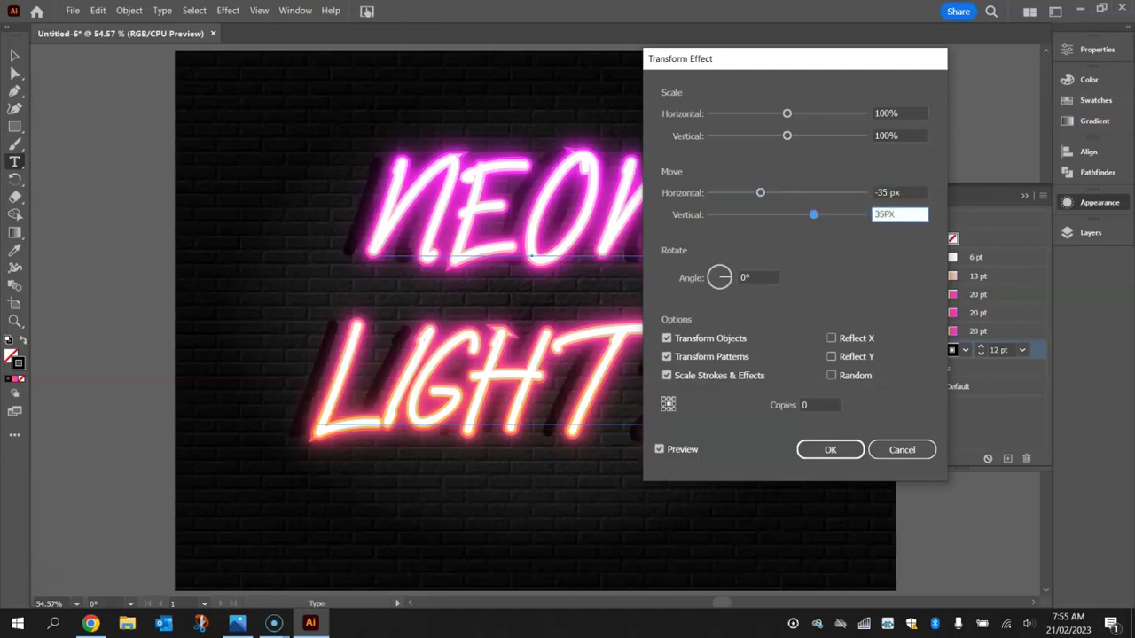
{"action": "key", "text": "Tab"}
{"action": "left_click_drag", "start_coordinate": [802, 62], "coordinate": [995, 62]}
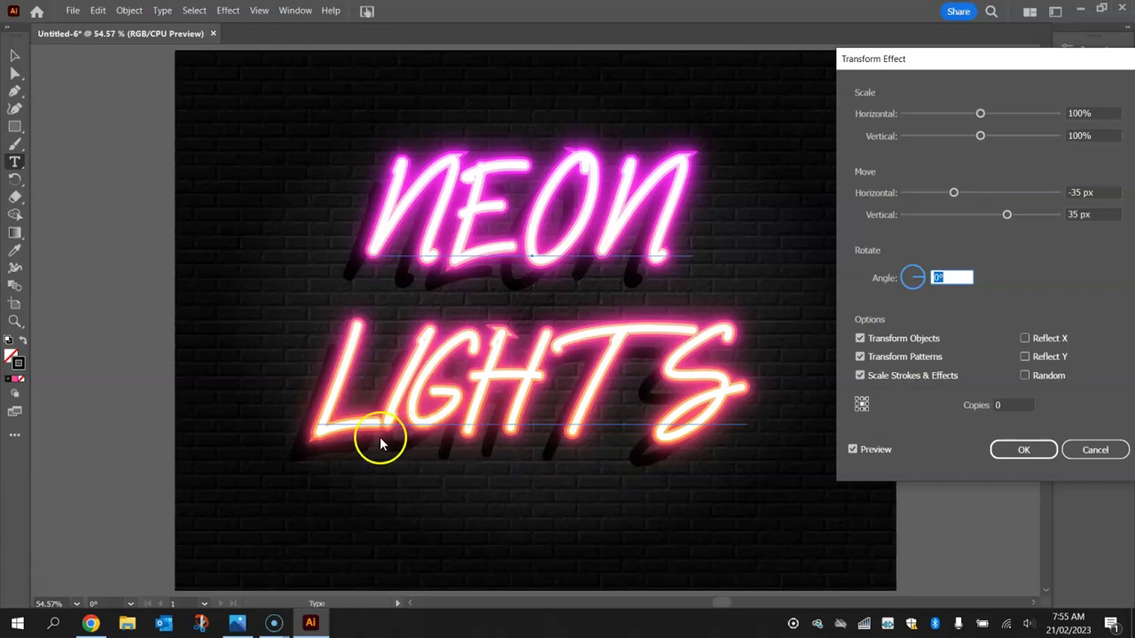
{"action": "left_click_drag", "start_coordinate": [973, 60], "coordinate": [712, 19]}
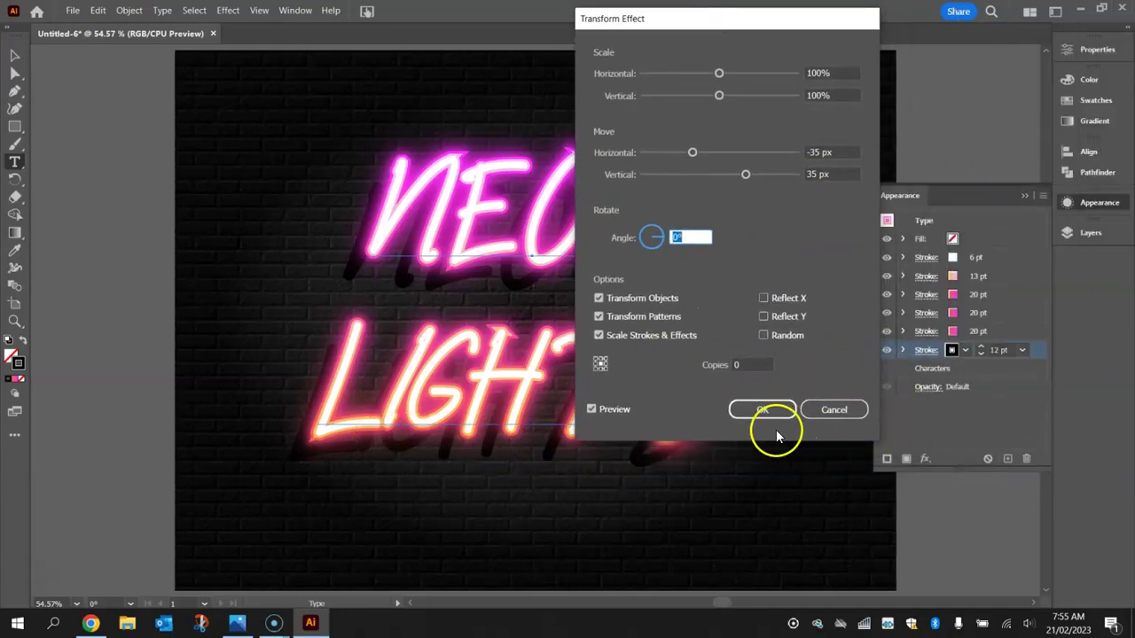
{"action": "left_click", "coordinate": [816, 152]}
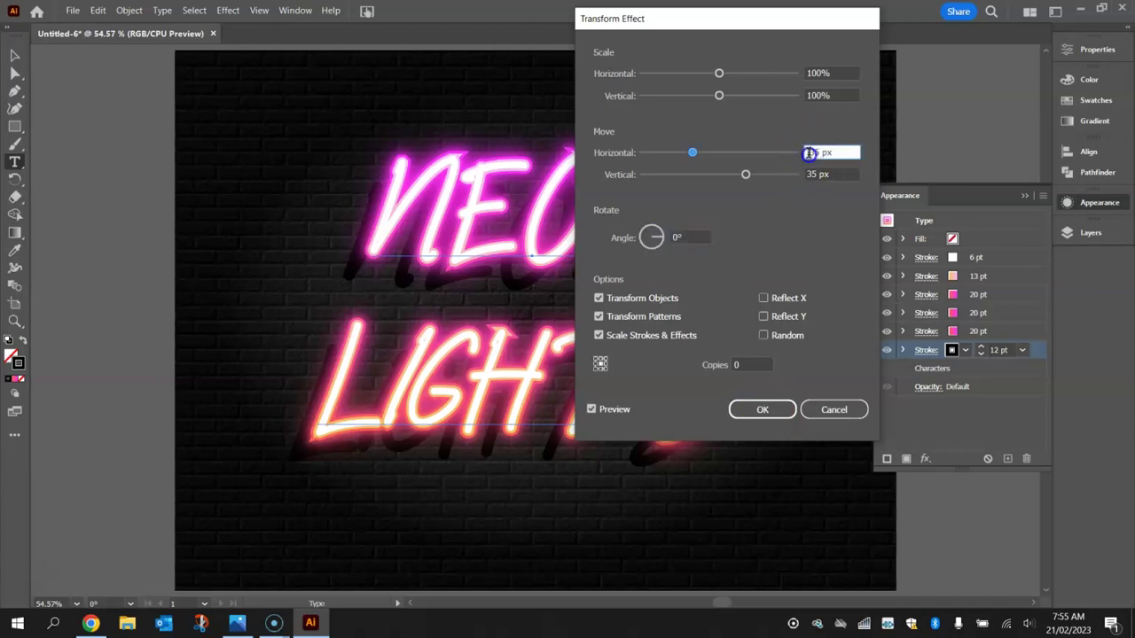
{"action": "left_click", "coordinate": [806, 174]}
{"action": "left_click", "coordinate": [762, 409]}
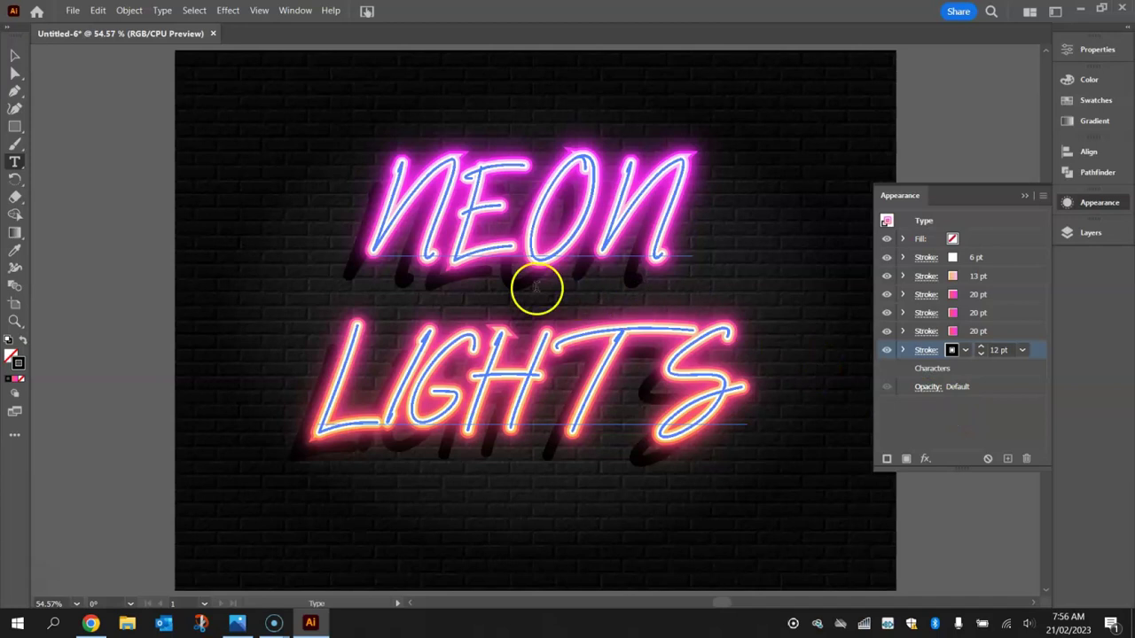
Soften the black offset shadow stroke with a 10-pixel Gaussian Blur.
{"action": "left_click", "coordinate": [926, 459]}
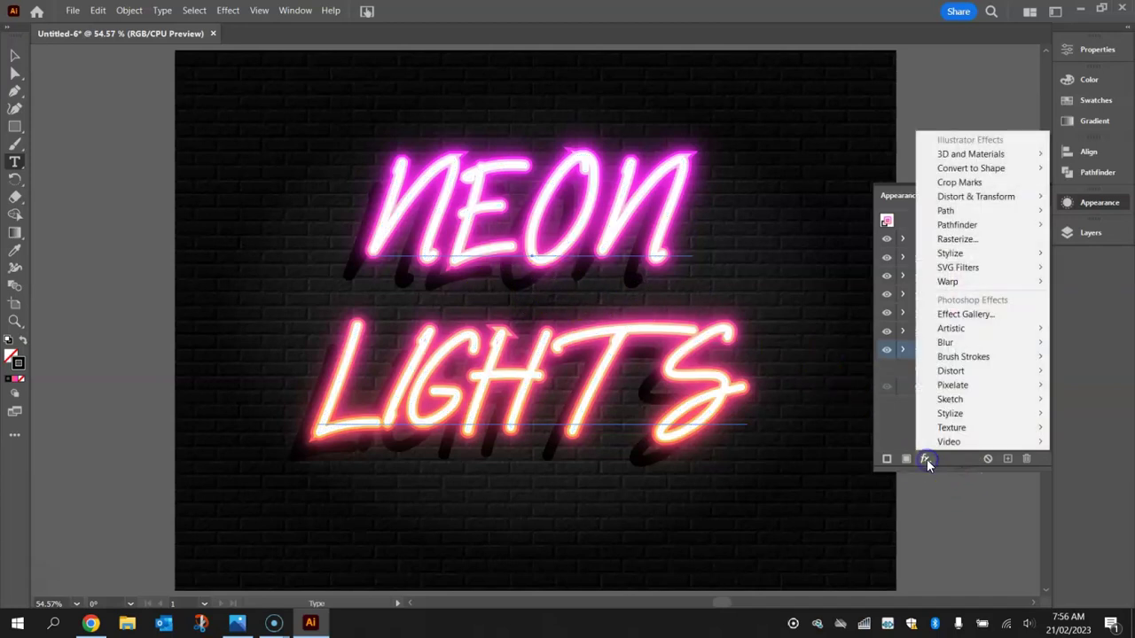
{"action": "mouse_move", "coordinate": [965, 342]}
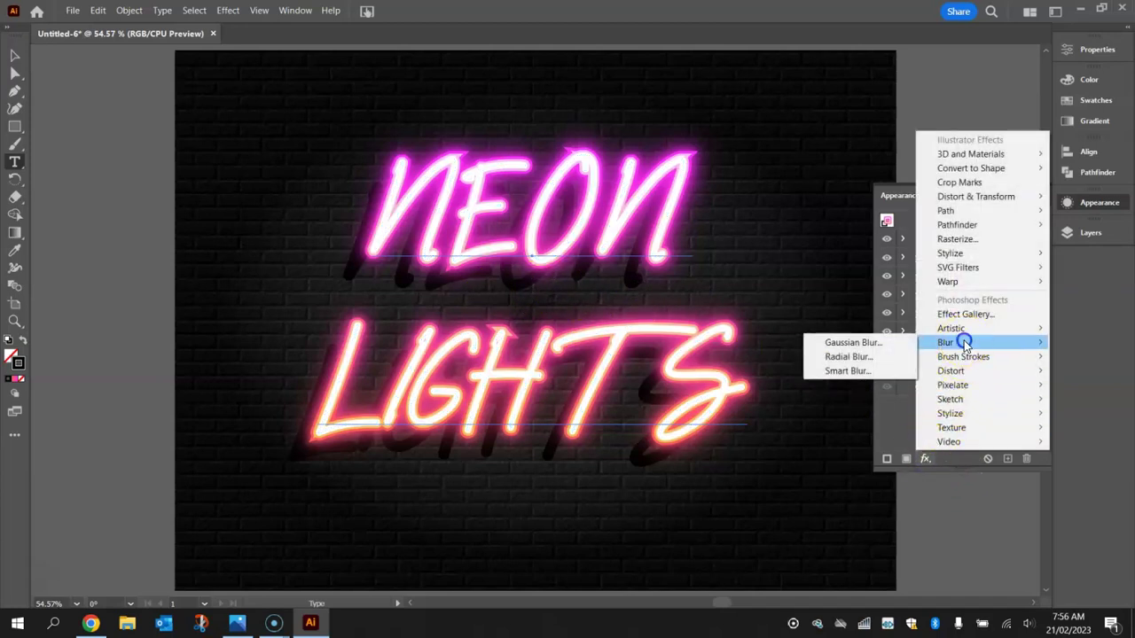
{"action": "left_click", "coordinate": [865, 344]}
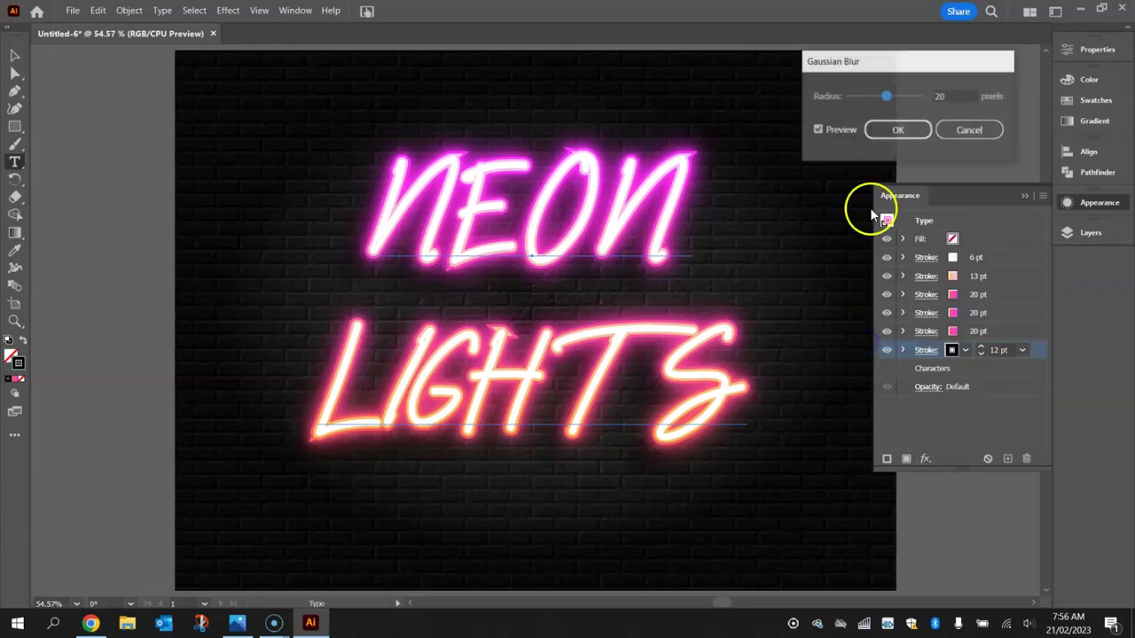
{"action": "left_click", "coordinate": [956, 98]}
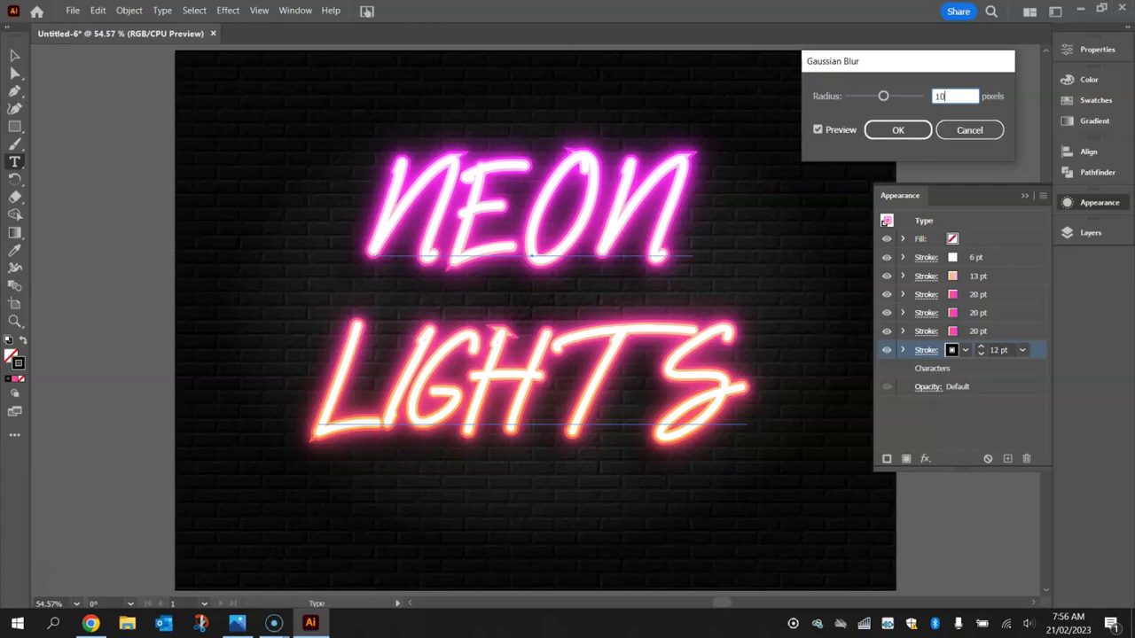
{"action": "left_click", "coordinate": [898, 130]}
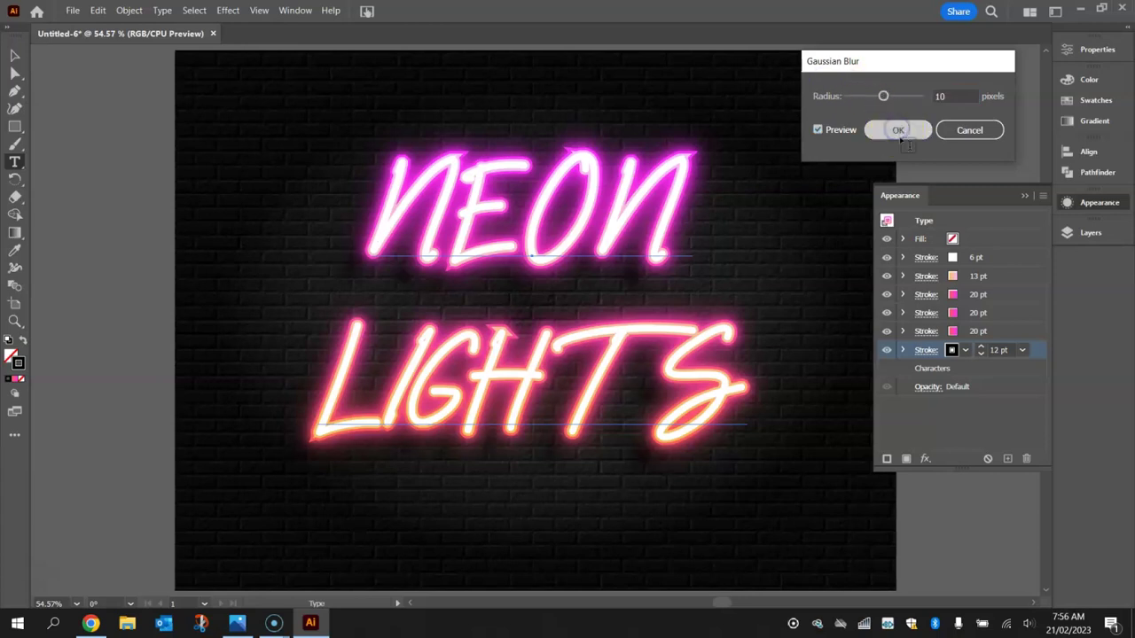
{"action": "scroll", "coordinate": [526, 284], "scroll_direction": "up", "scroll_amount": 4}
{"action": "scroll", "coordinate": [530, 286], "scroll_direction": "up", "scroll_amount": 1}
{"action": "scroll", "coordinate": [529, 266], "scroll_direction": "down", "scroll_amount": 1}
{"action": "scroll", "coordinate": [523, 275], "scroll_direction": "down", "scroll_amount": 1}
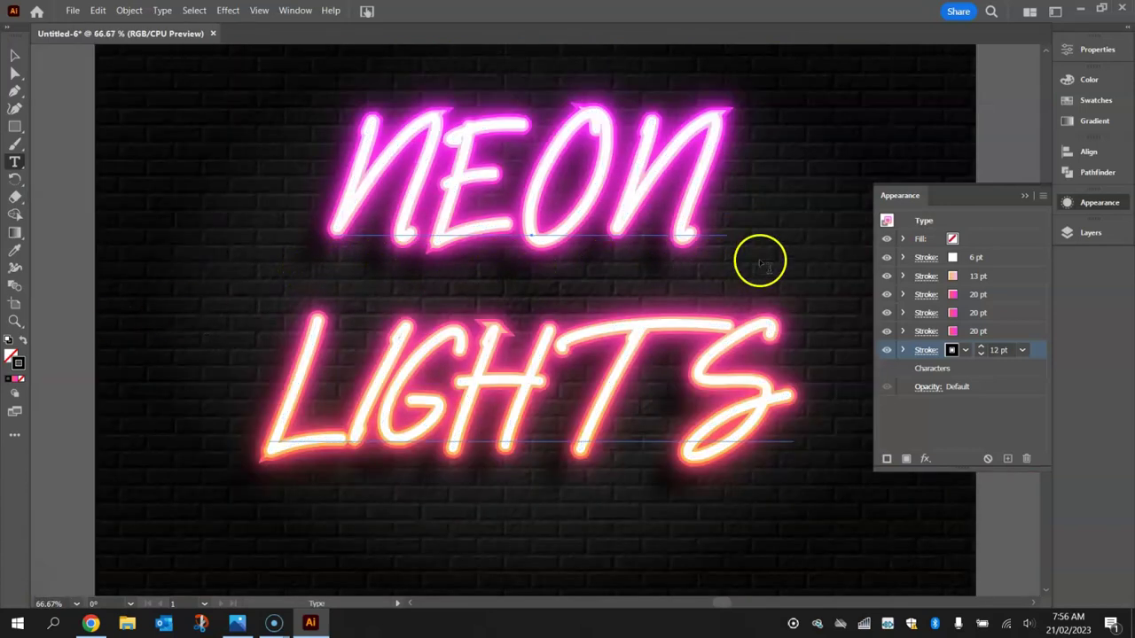
Close the Appearance panel and select the NEON LIGHTS text with the Selection tool.
{"action": "left_click", "coordinate": [1100, 204]}
{"action": "left_click", "coordinate": [765, 206], "text": "ctrl"}
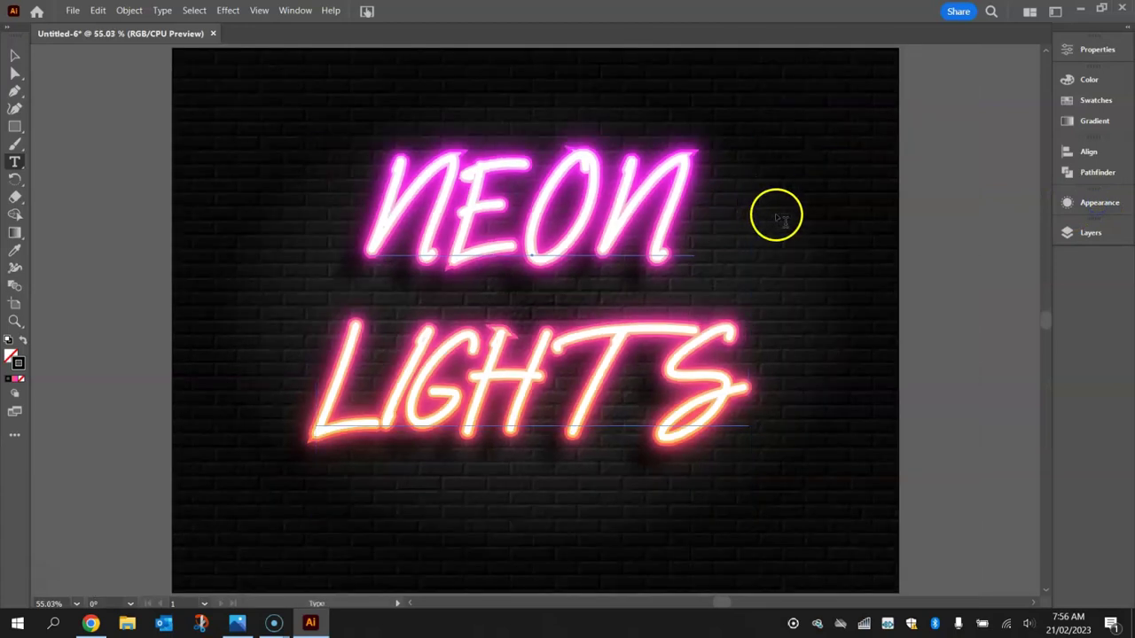
{"action": "left_click", "coordinate": [13, 57]}
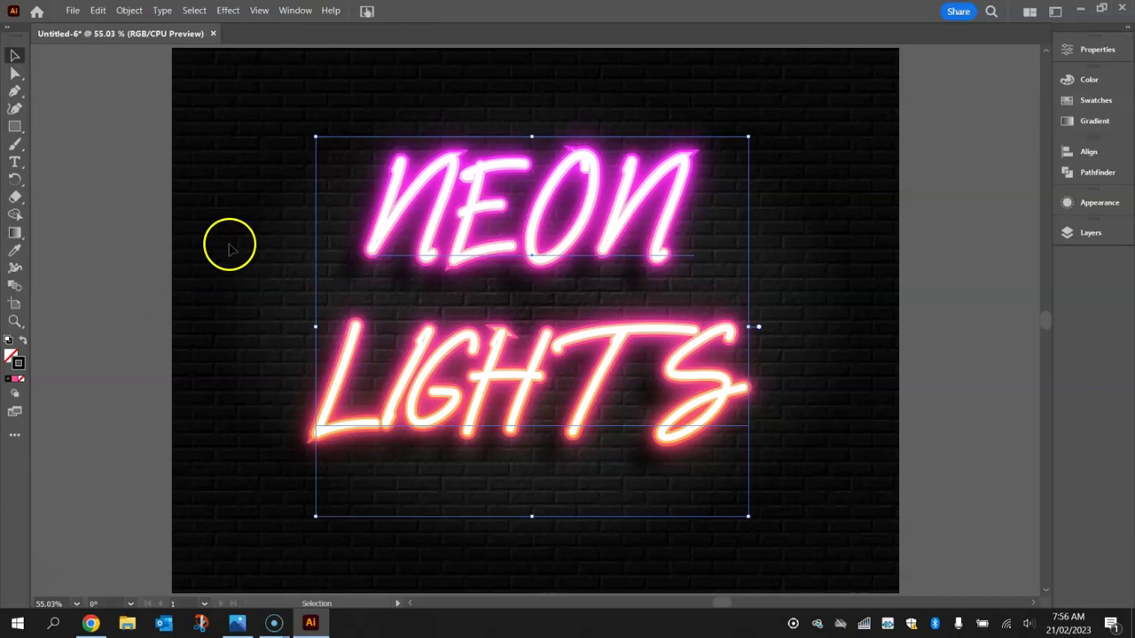
Check the General preferences, leaving Scale Strokes & Effects enabled, and cancel without changes.
{"action": "left_click", "coordinate": [96, 10]}
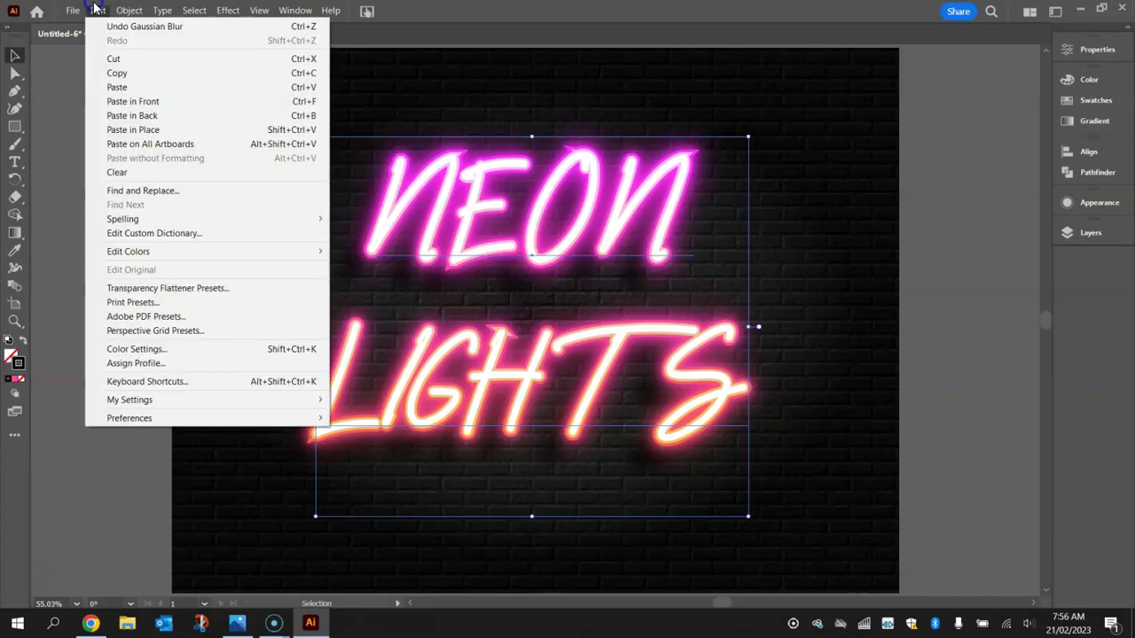
{"action": "left_click", "coordinate": [142, 417]}
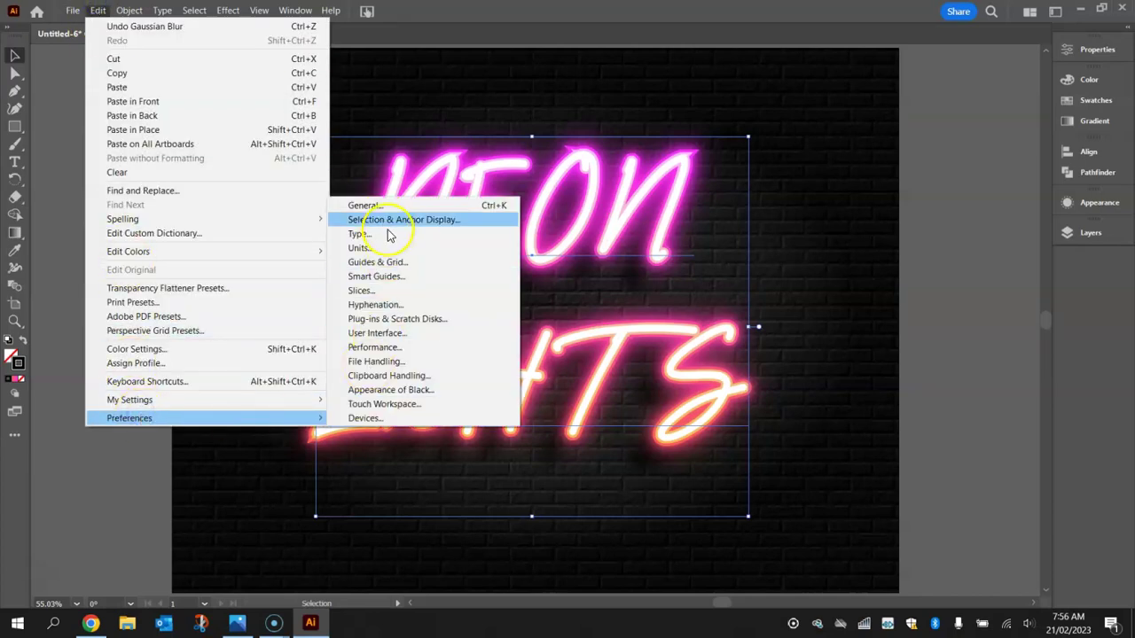
{"action": "left_click", "coordinate": [380, 209]}
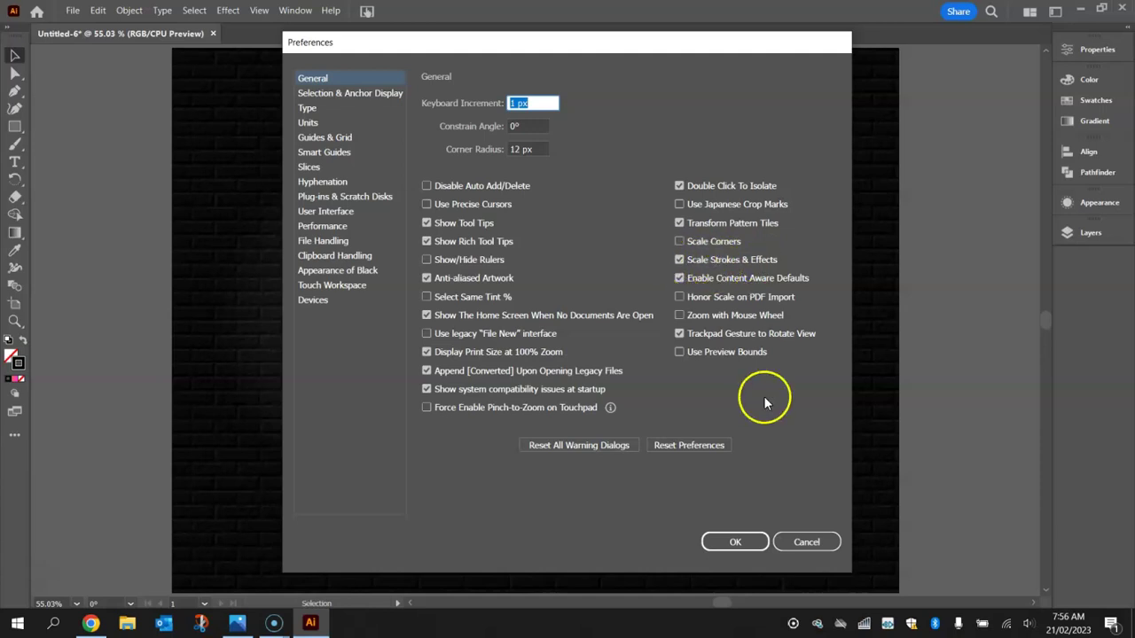
{"action": "left_click", "coordinate": [793, 542]}
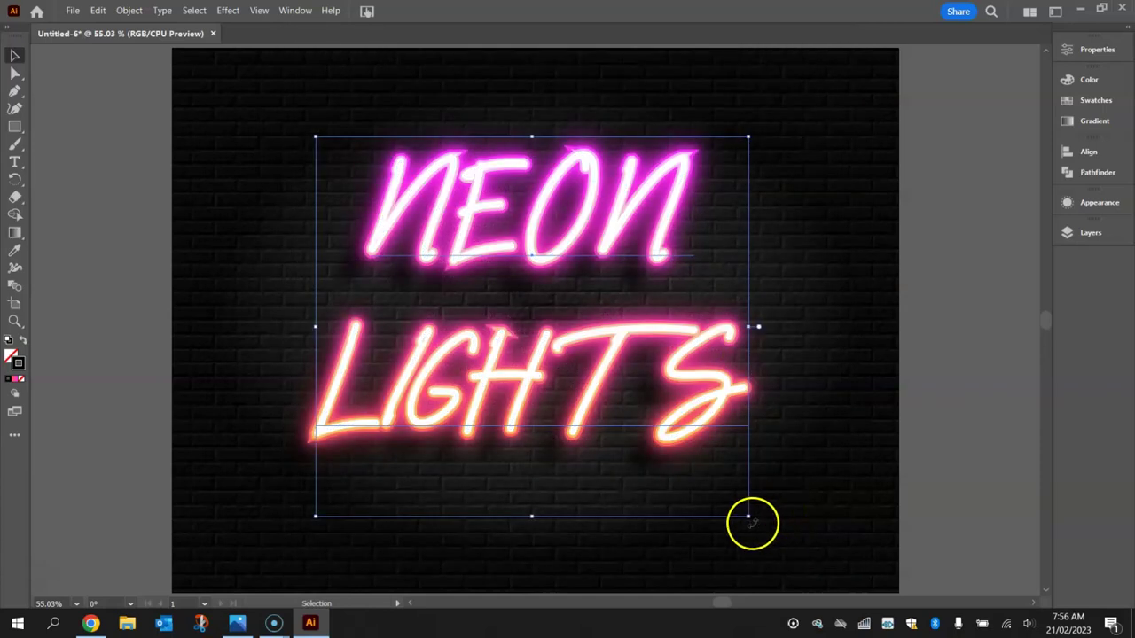
Shrink NEON LIGHTS slightly, centre it horizontally and vertically on the artboard, then deselect.
{"action": "left_click_drag", "start_coordinate": [750, 522], "coordinate": [701, 414]}
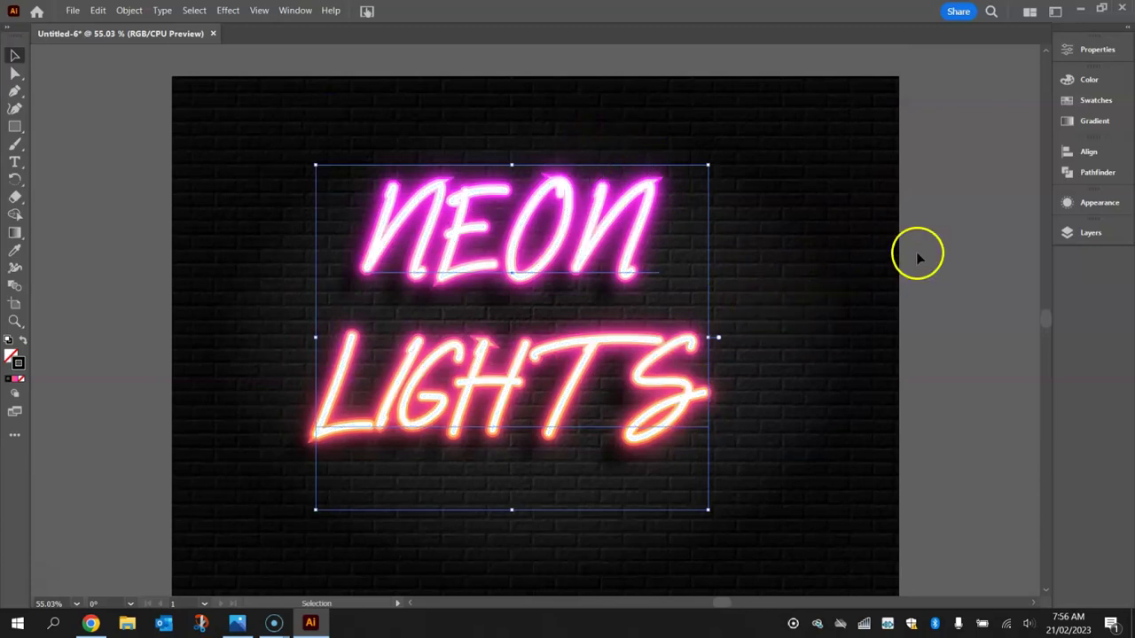
{"action": "left_click", "coordinate": [1099, 154]}
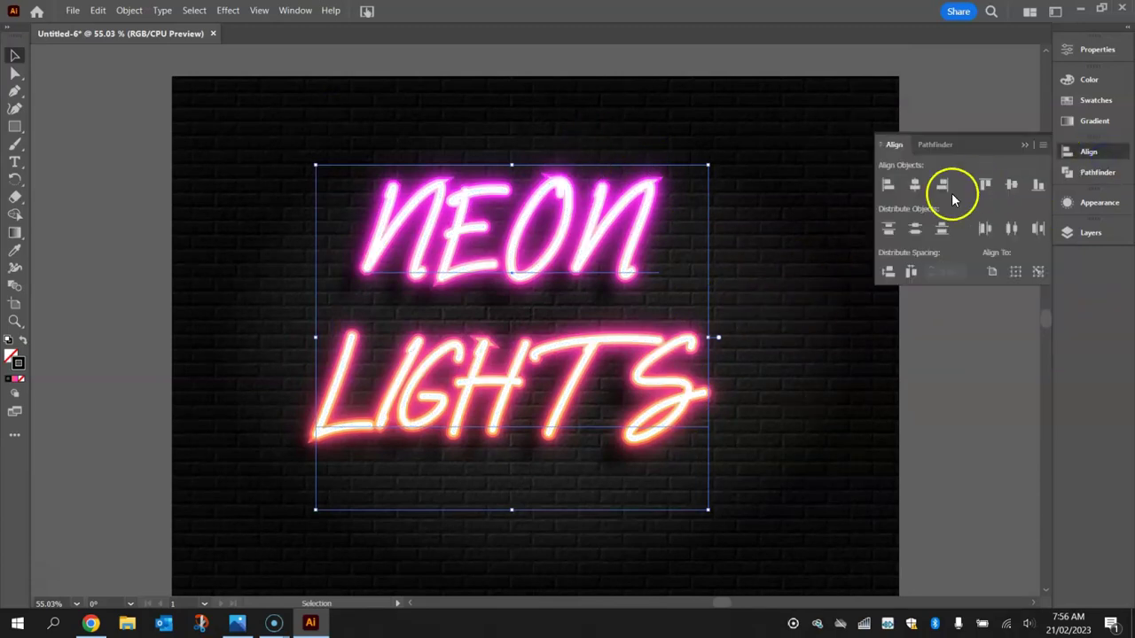
{"action": "left_click", "coordinate": [915, 187]}
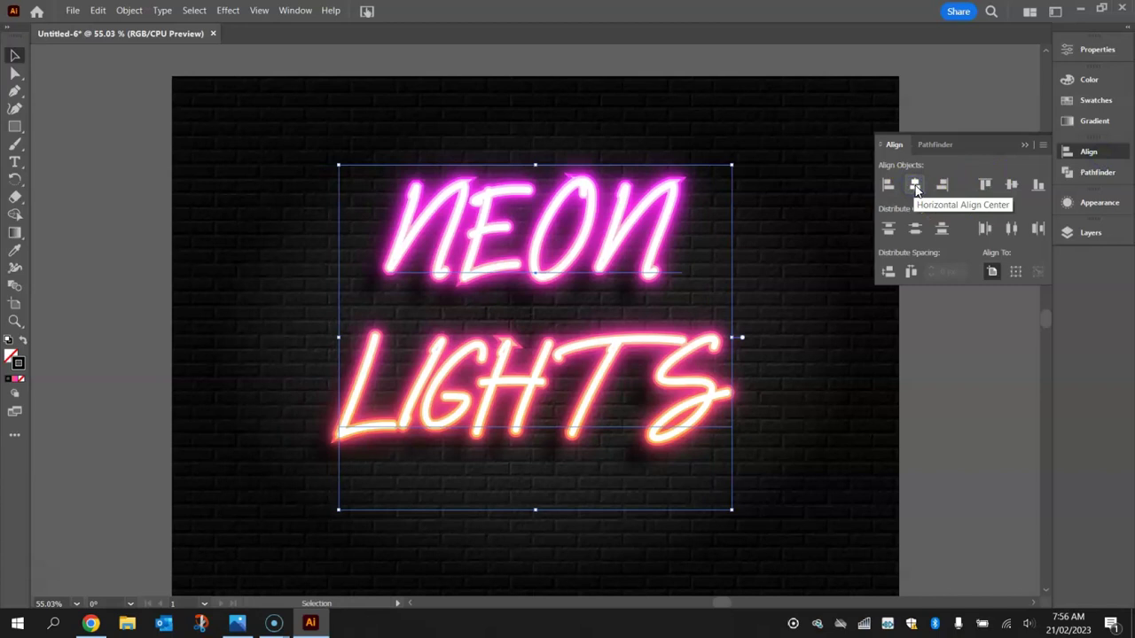
{"action": "left_click", "coordinate": [1010, 184]}
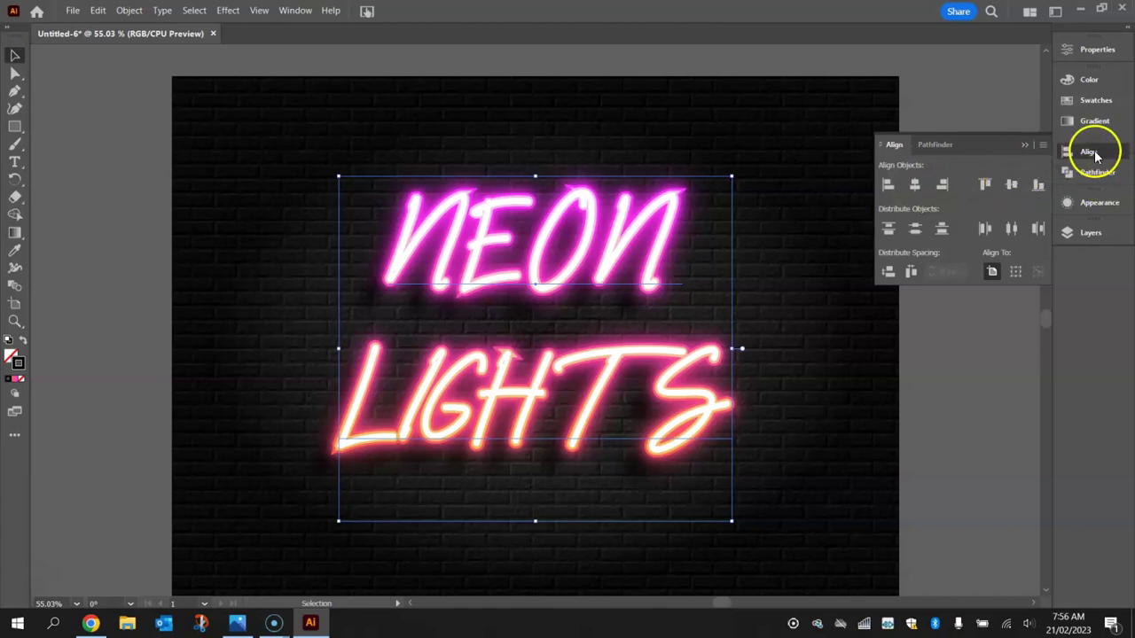
{"action": "left_click", "coordinate": [1095, 156]}
{"action": "left_click", "coordinate": [913, 194]}
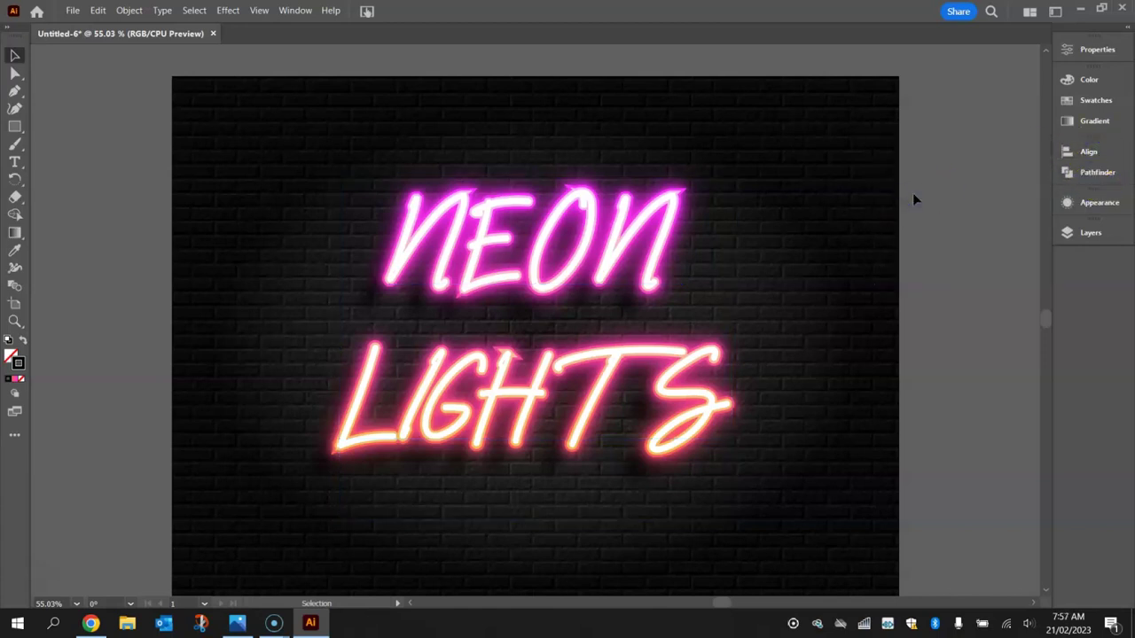